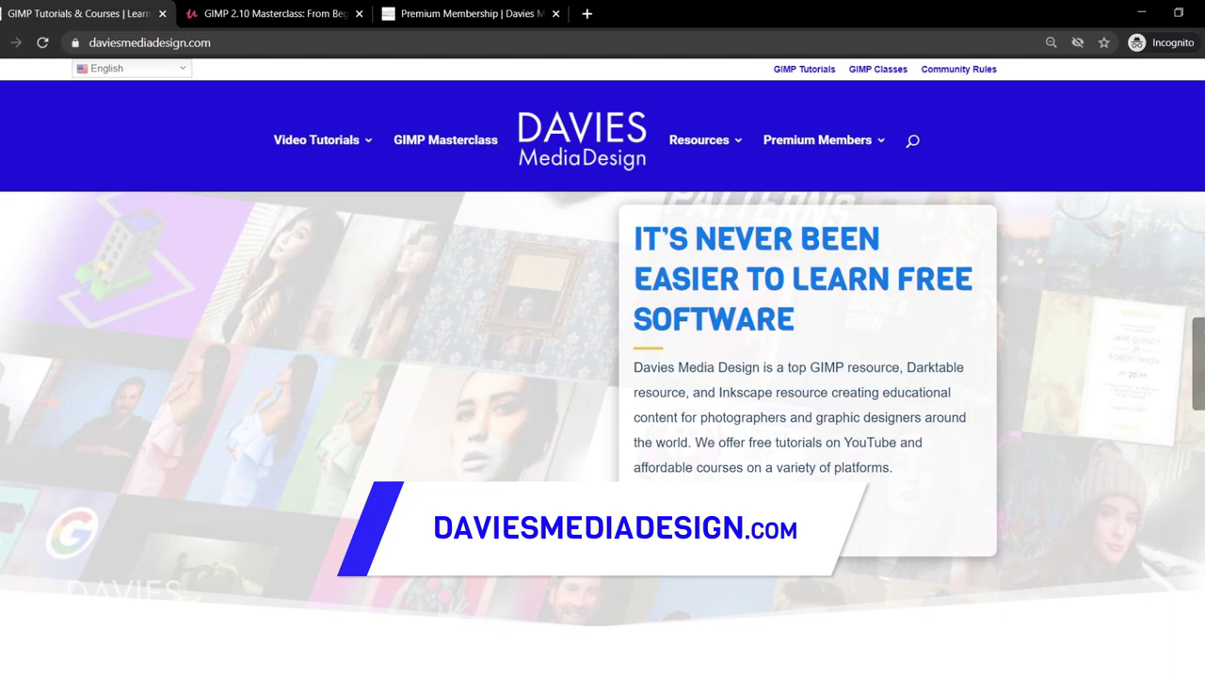
Scroll through the Davies Media Design homepage, then switch to the Udemy GIMP course tab
scroll(603, 377, "down", 5)
scroll(363, 500, "down", 8)
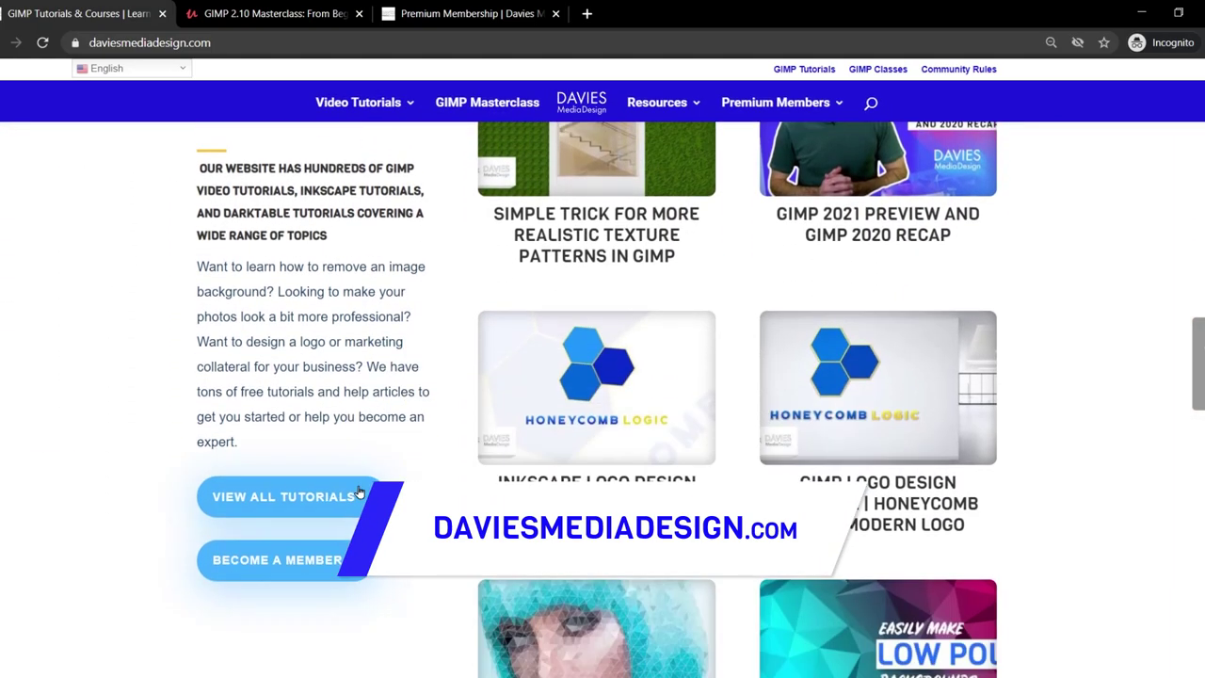
scroll(381, 471, "up", 1)
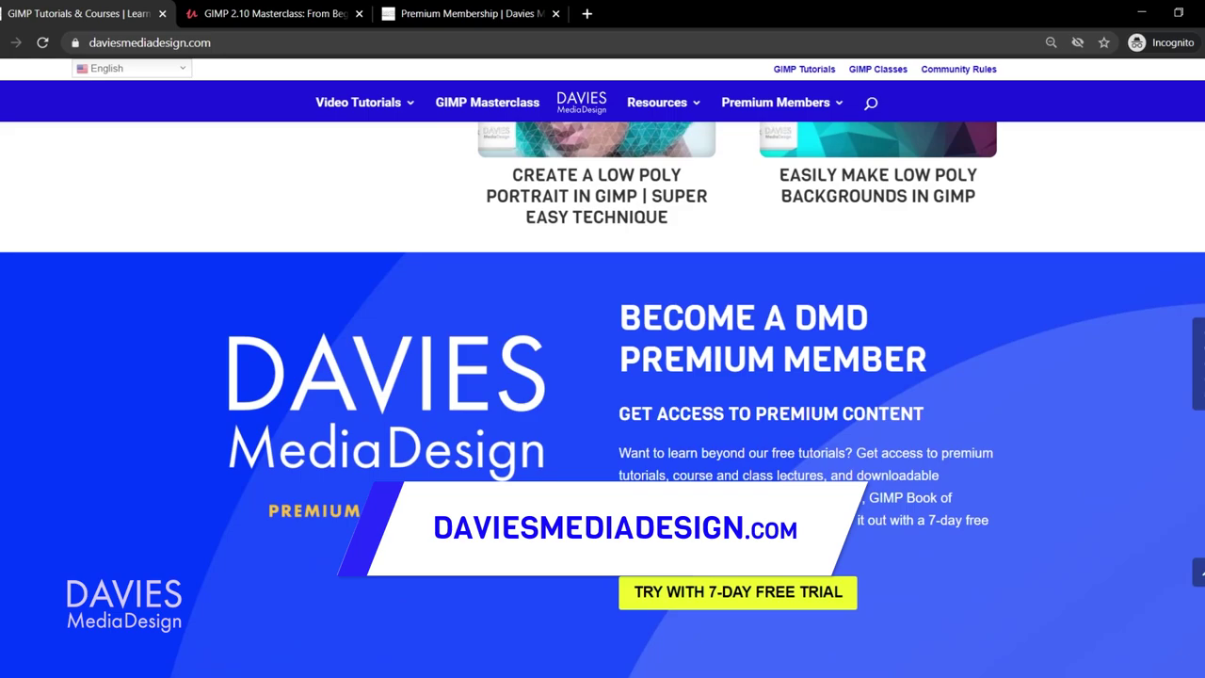
scroll(597, 528, "down", 6)
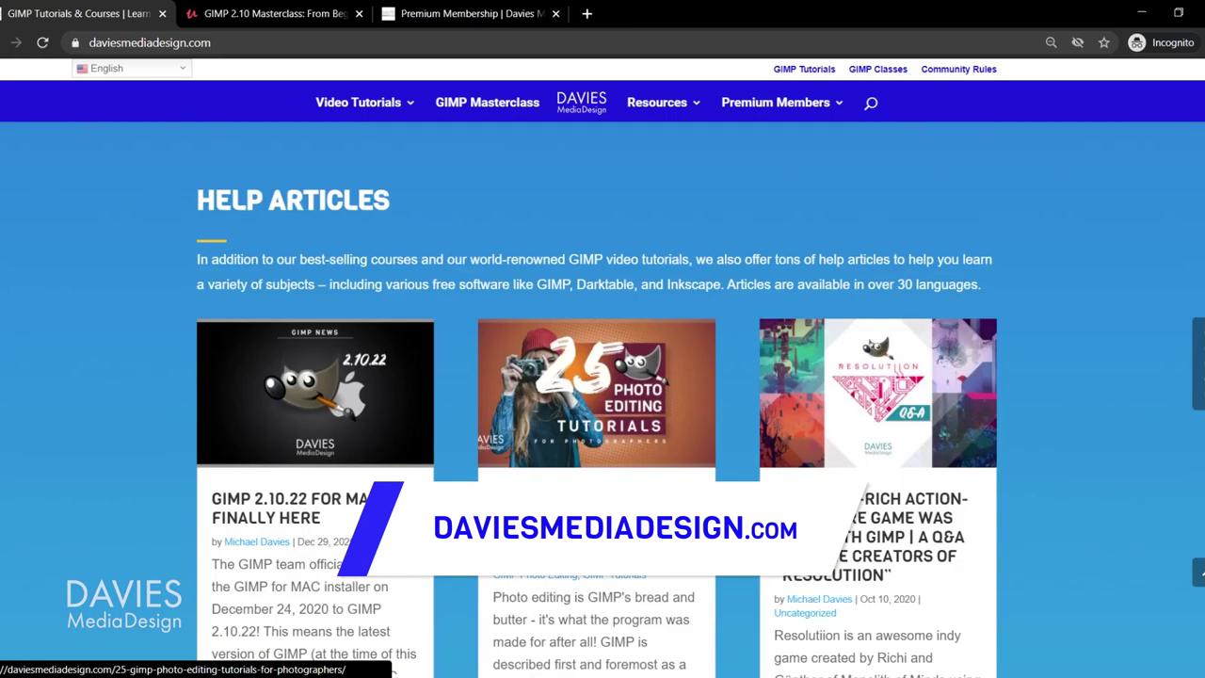
scroll(602, 395, "down", 10)
key("ctrl+Tab")
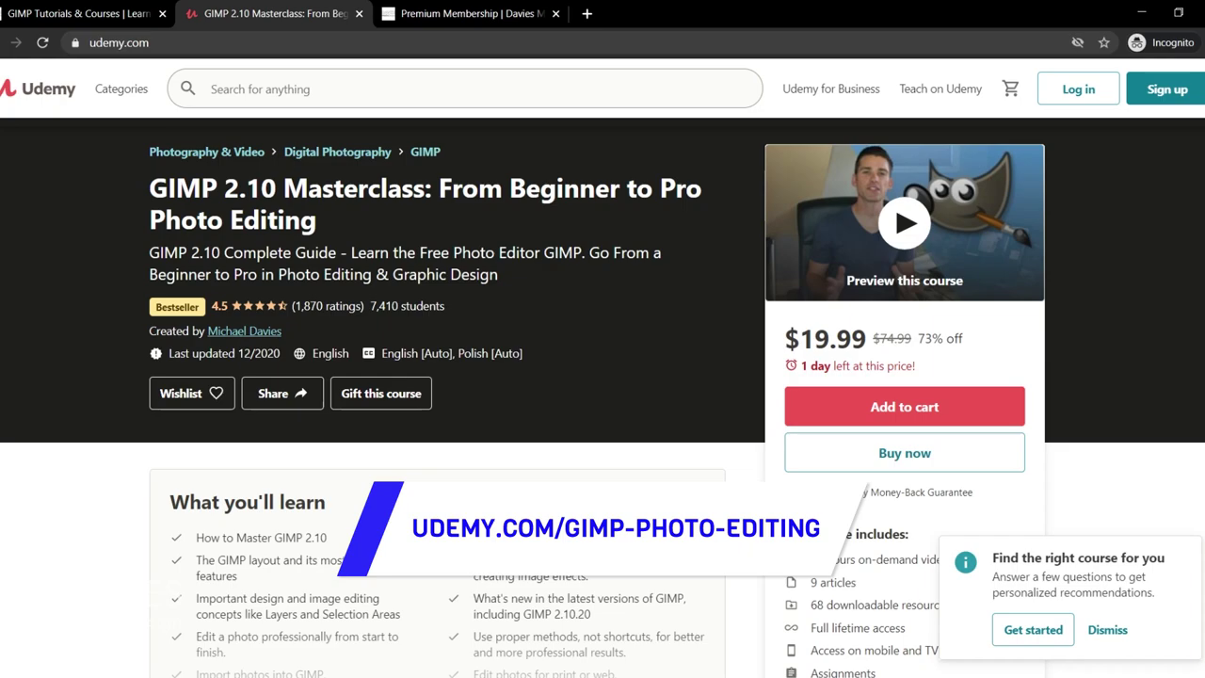
Switch to the Davies Media Design Premium Membership tab
key("ctrl+Tab")
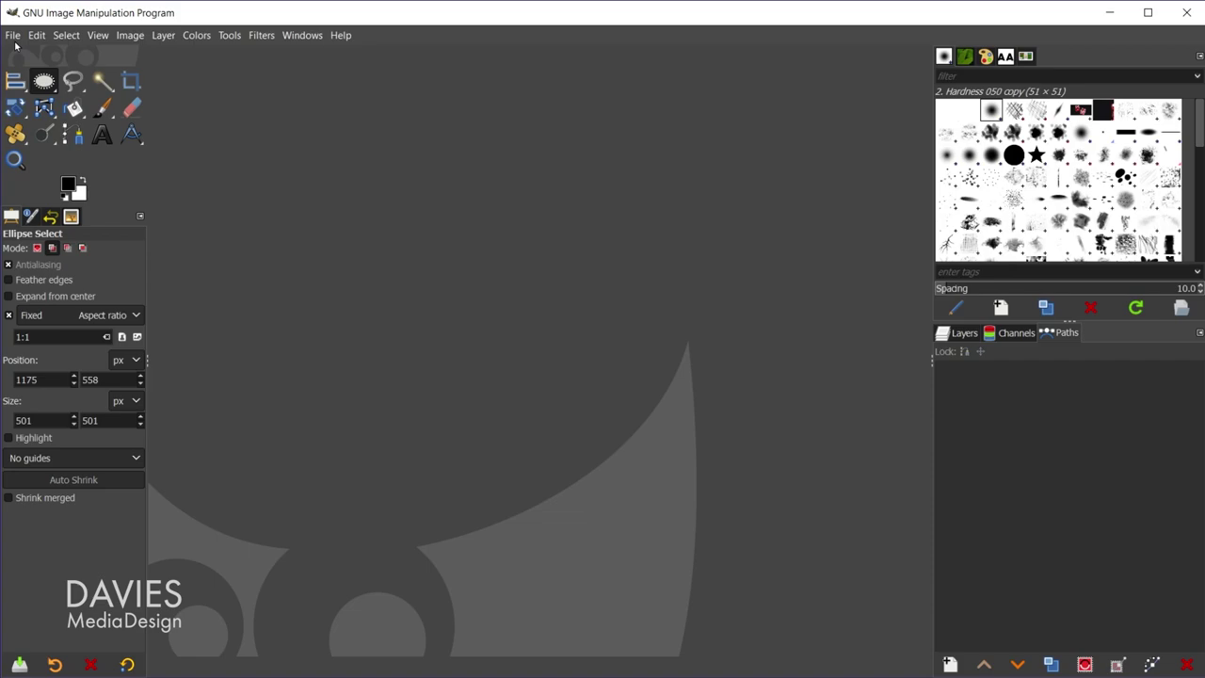
Create a new 1920×1080 px image and zoom out to 50% so the whole canvas fits
left_click(13, 36)
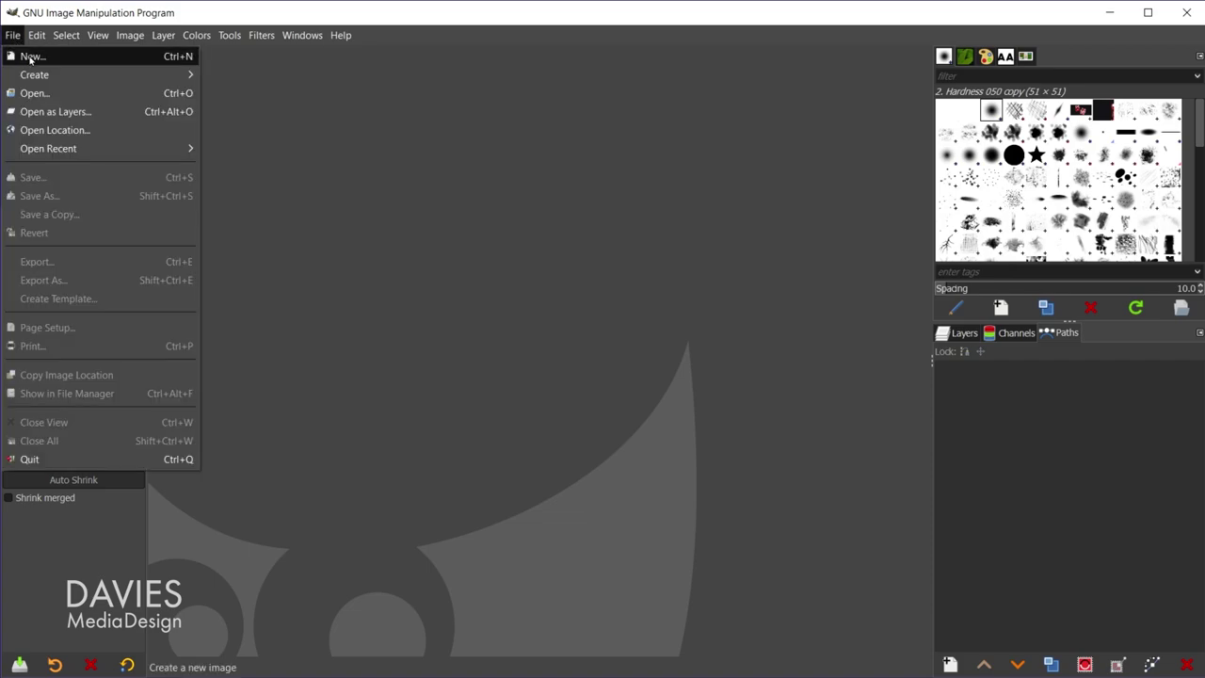
left_click(32, 58)
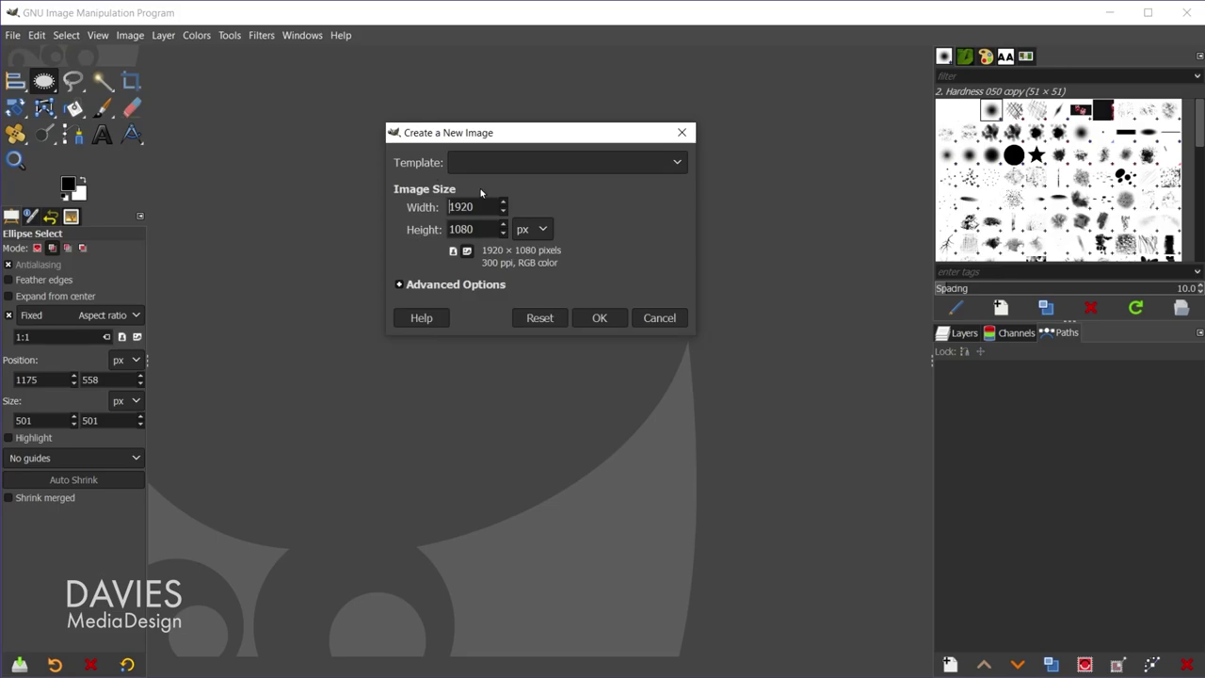
left_click(600, 318)
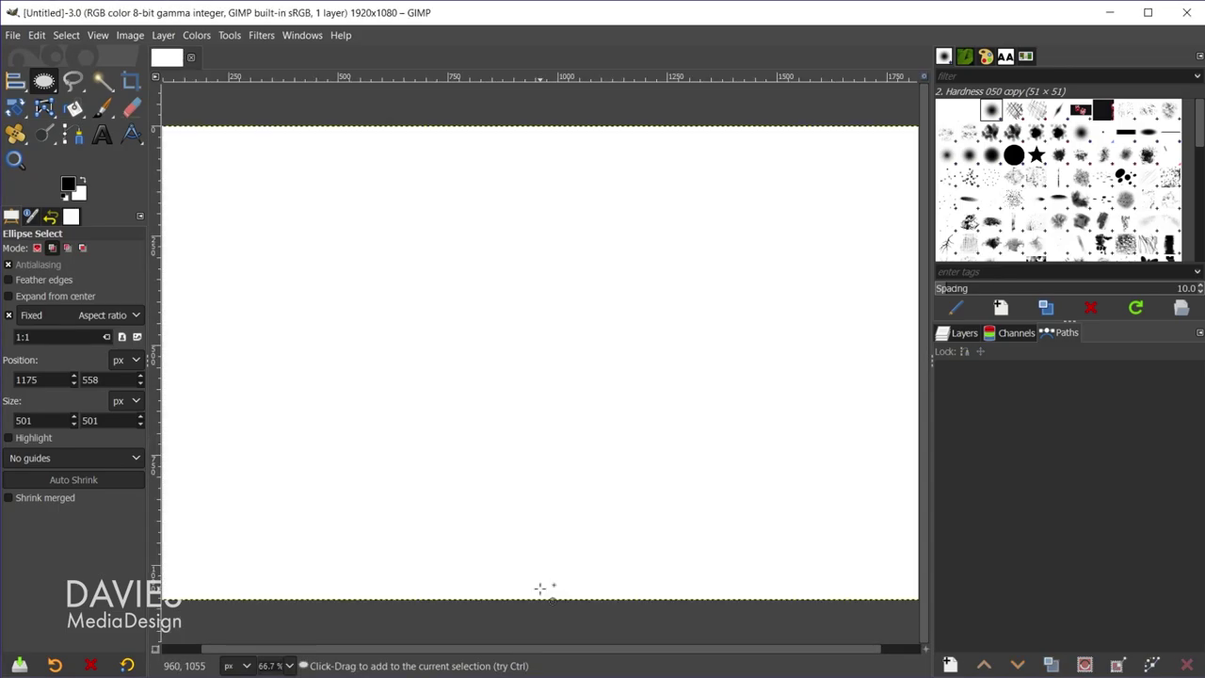
key("minus")
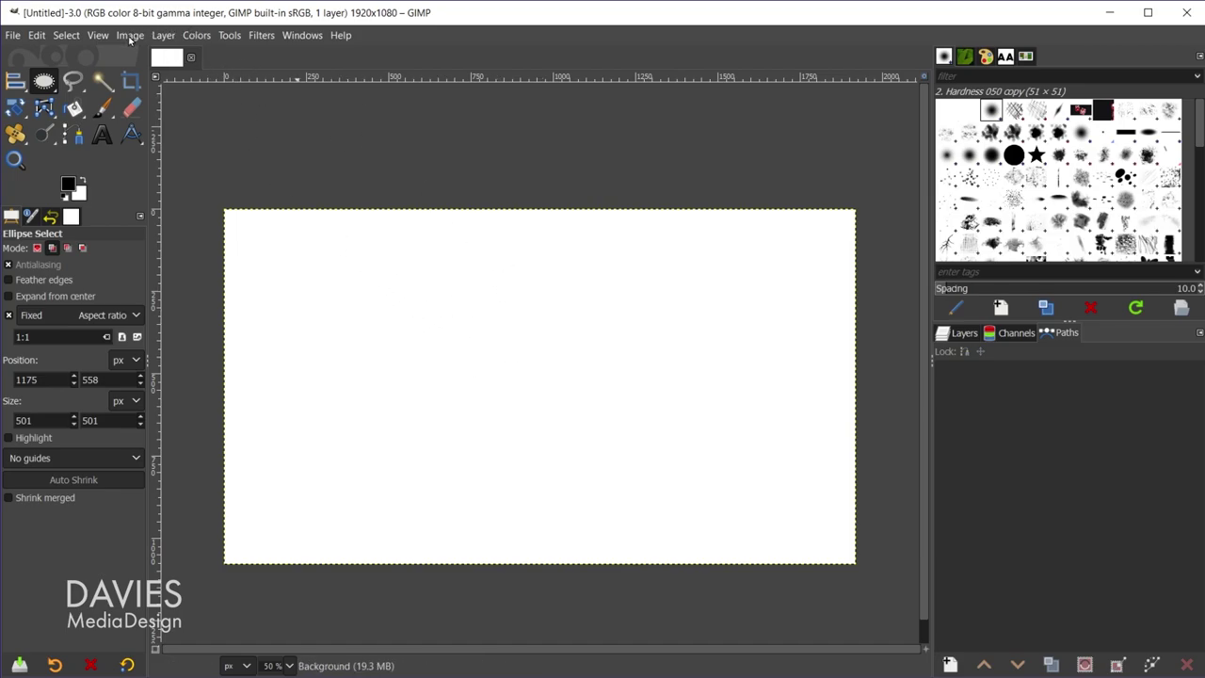
Add a vertical guide at 50% using New Guide (by Percent)
left_click(130, 36)
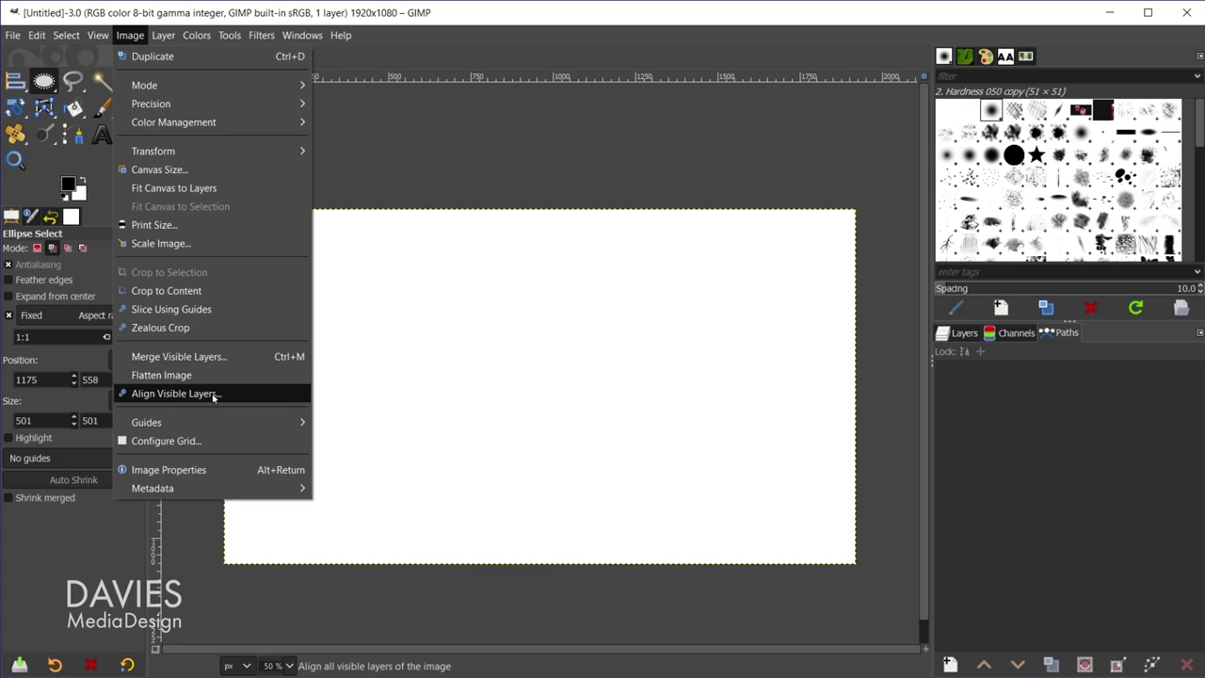
mouse_move(223, 426)
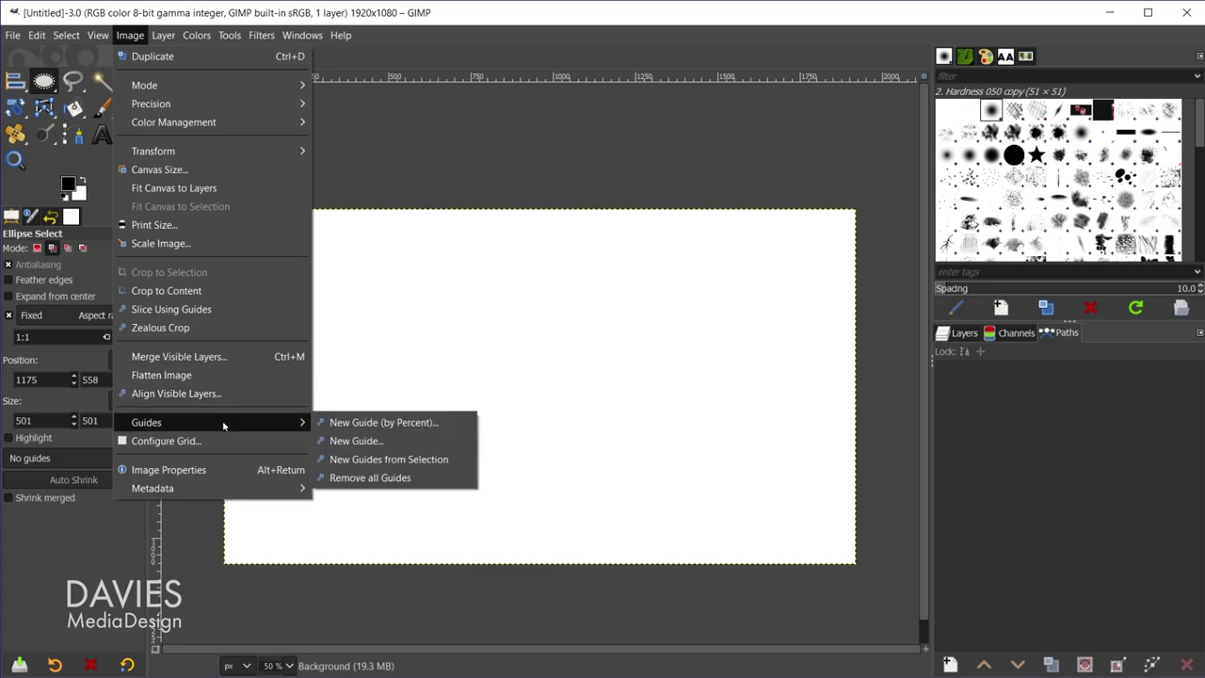
left_click(385, 423)
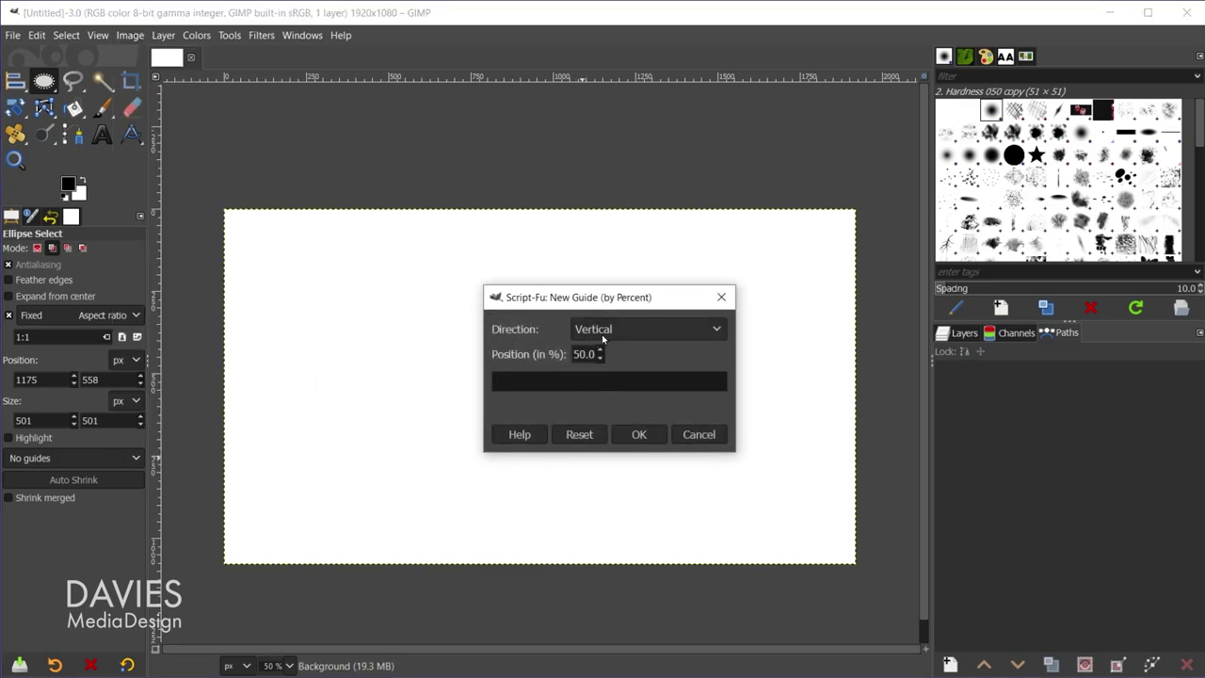
left_click(644, 337)
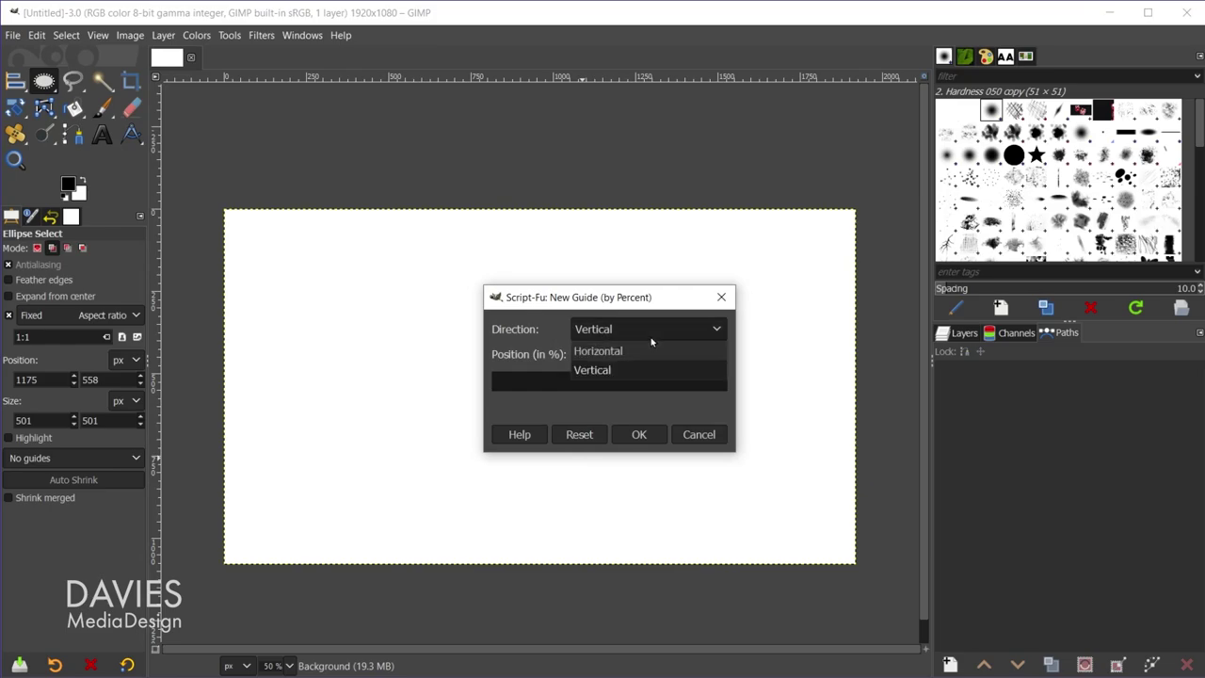
left_click(639, 368)
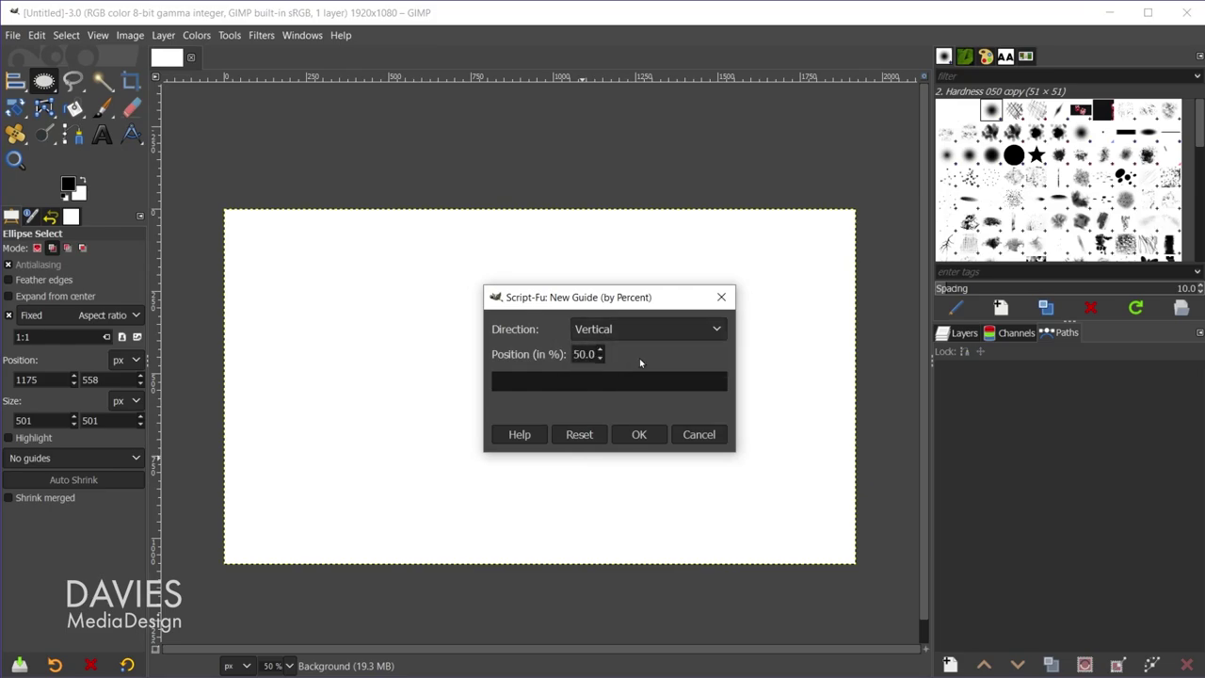
left_click(647, 436)
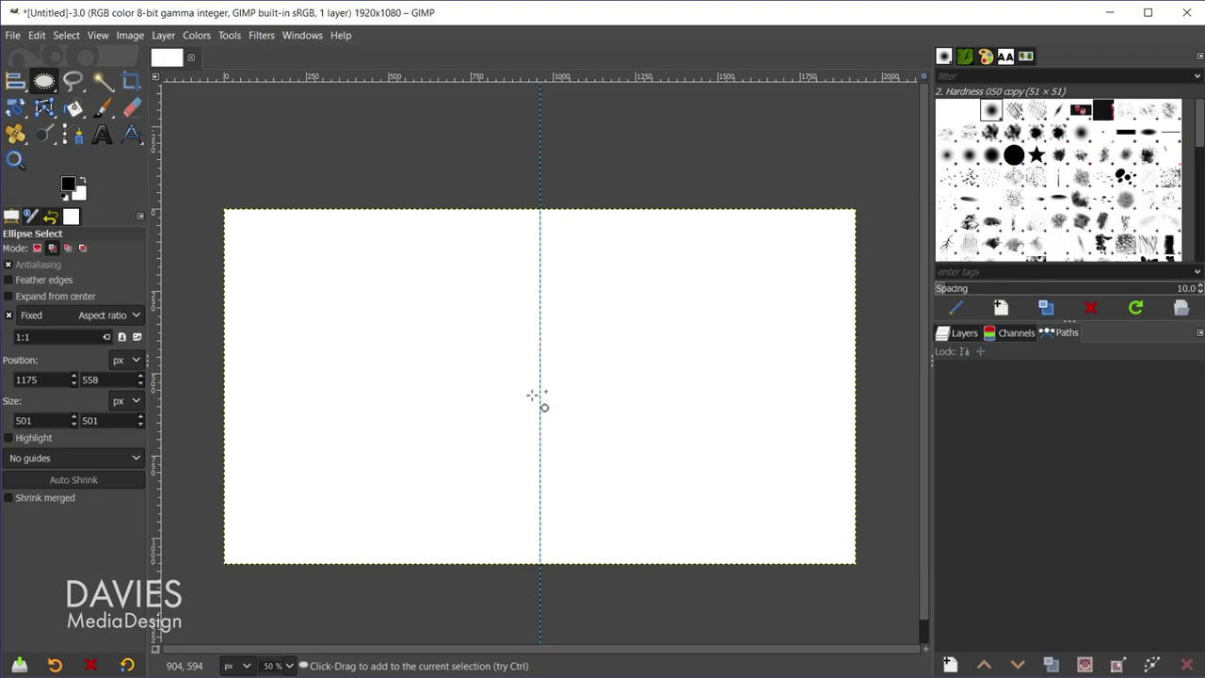
Add a horizontal guide at 50% so both guides cross at the centre
left_click(121, 35)
mouse_move(228, 417)
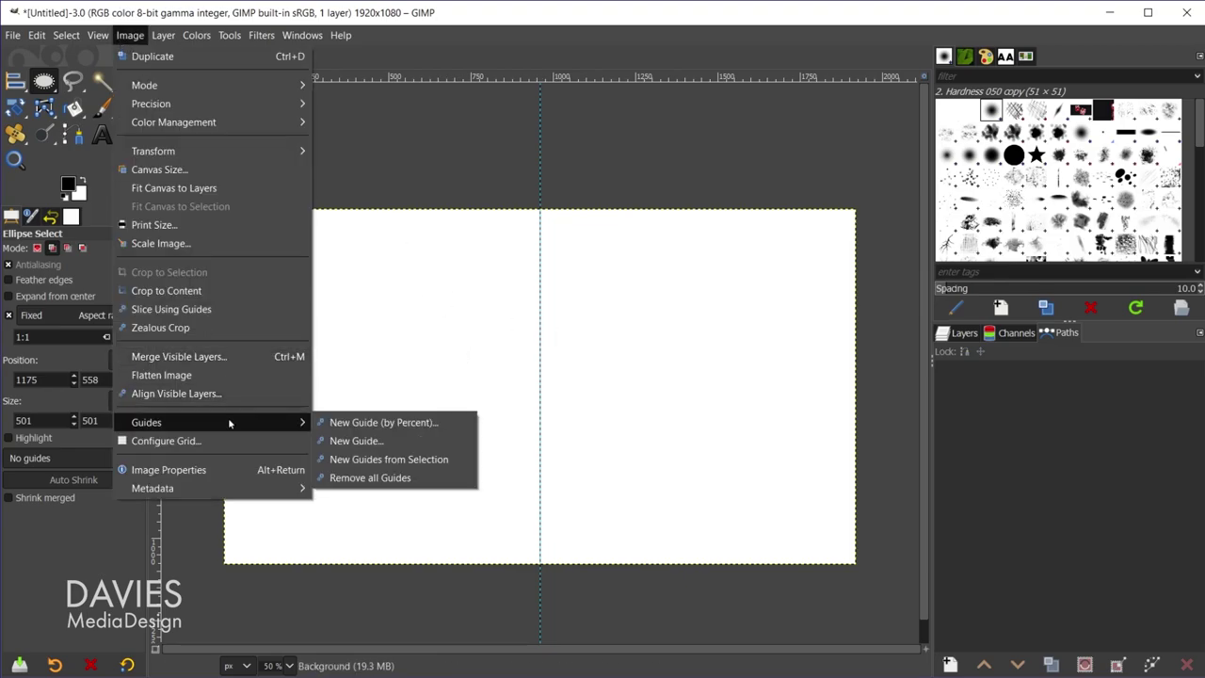
left_click(341, 420)
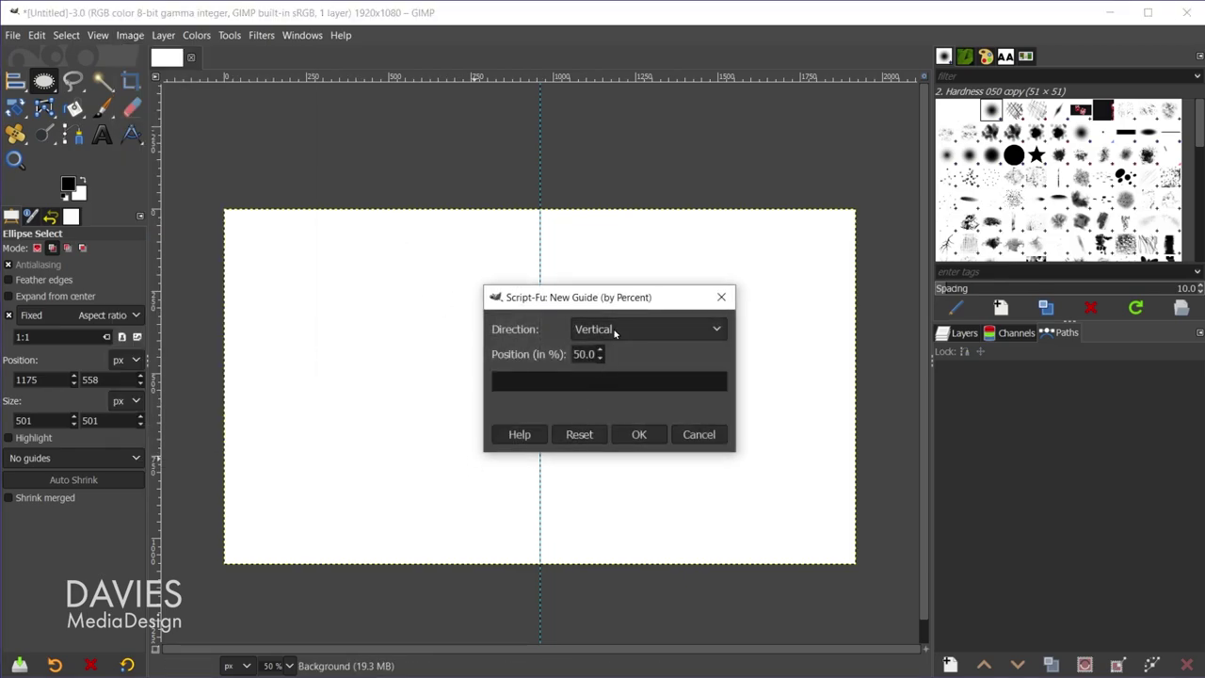
left_click(618, 333)
left_click(618, 354)
left_click(640, 434)
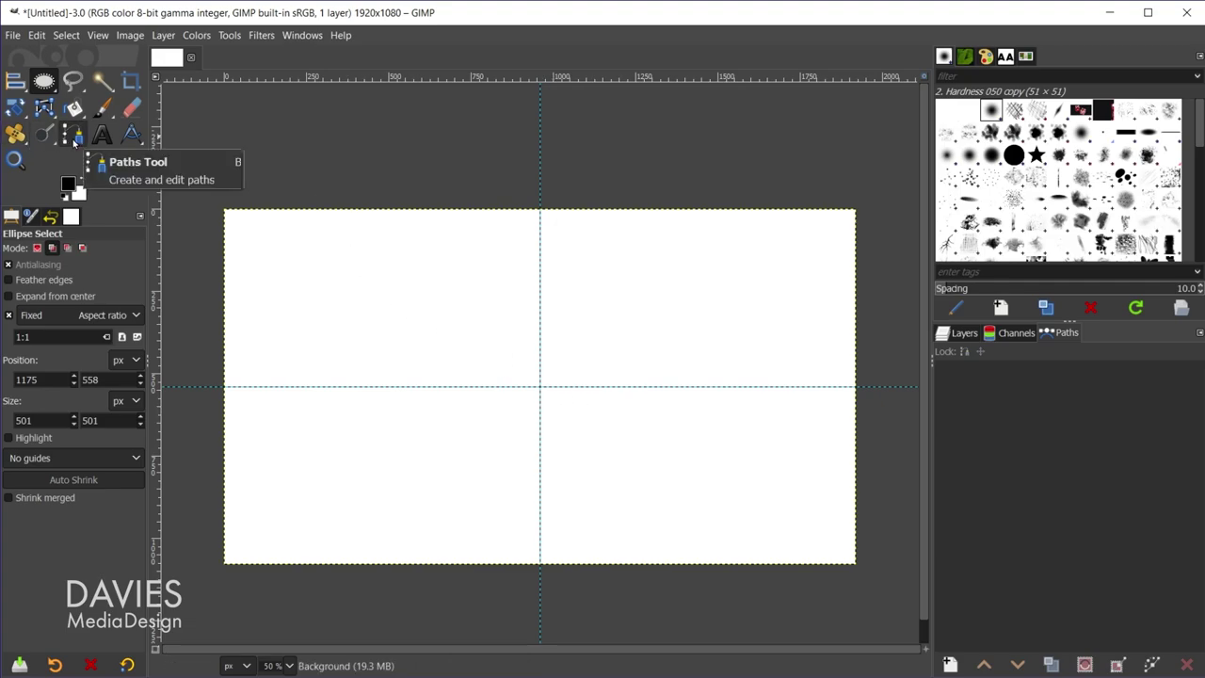
Select the Paths tool and scroll the view toward the canvas's left edge
left_click(74, 138)
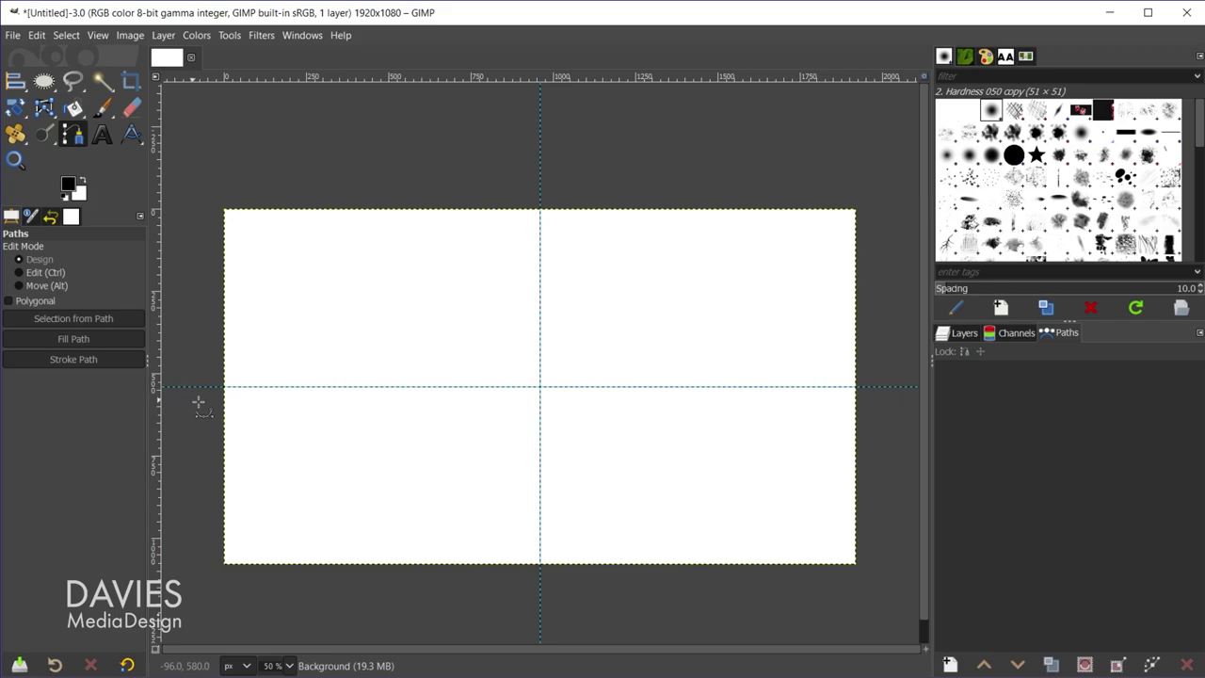
scroll(191, 455, "down", 1, "ctrl")
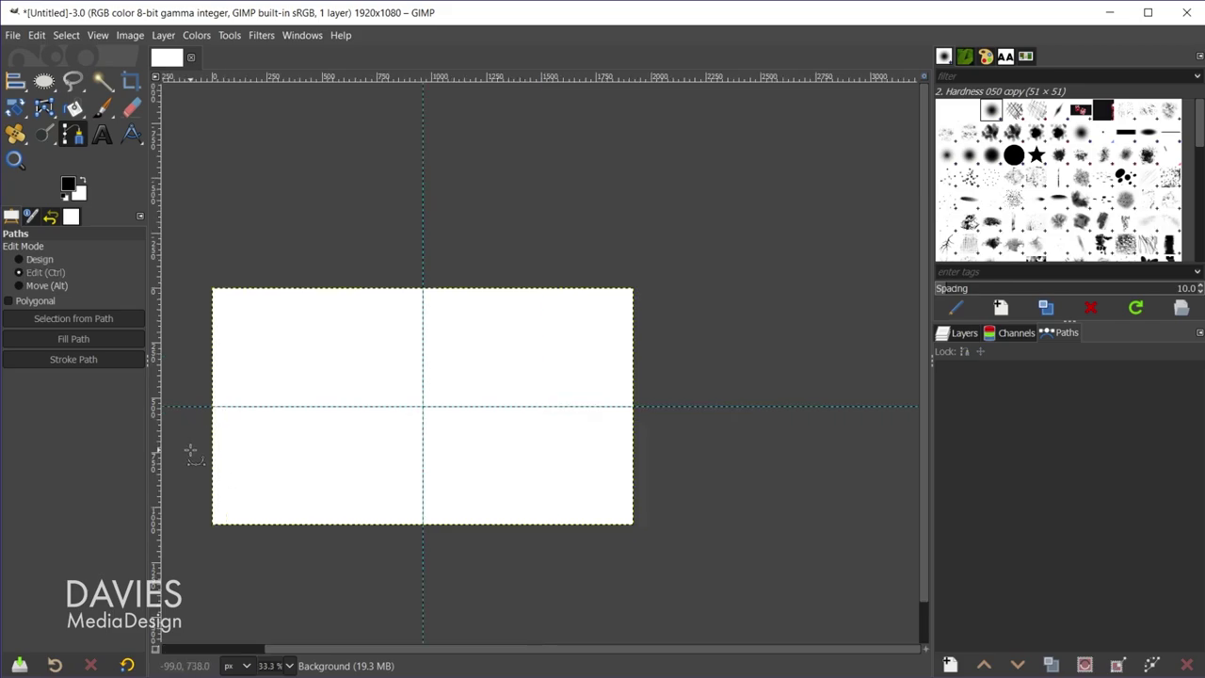
scroll(400, 653, "left", 3)
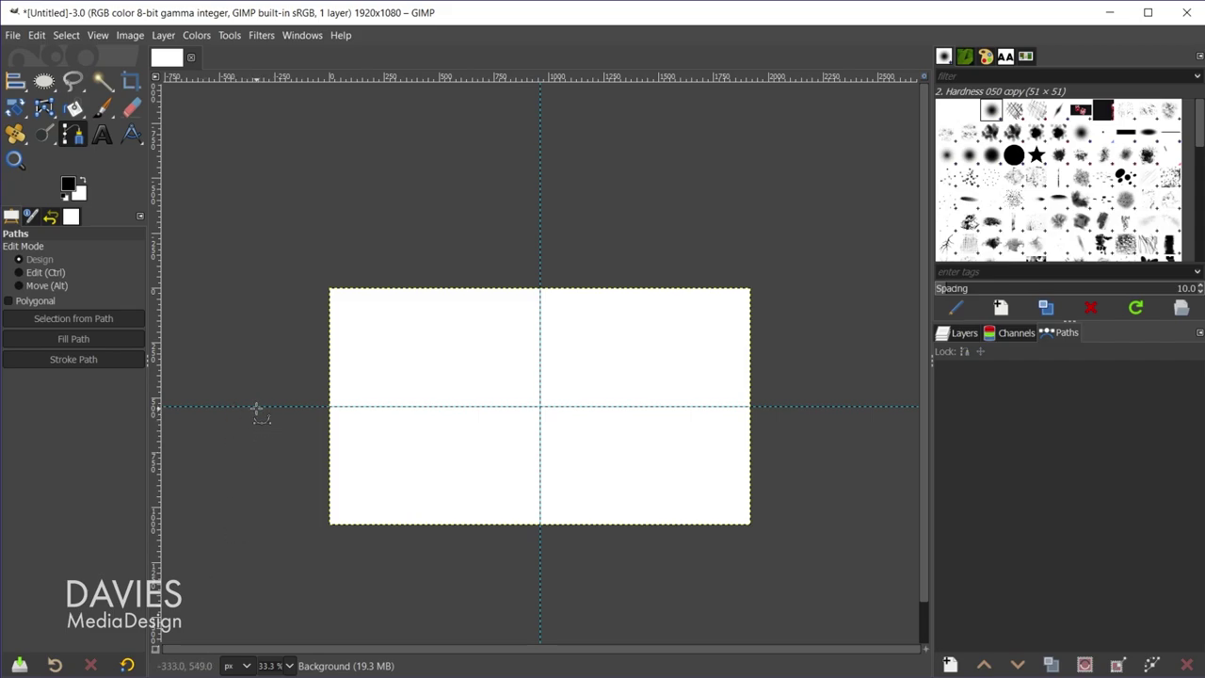
scroll(236, 408, "up", 1)
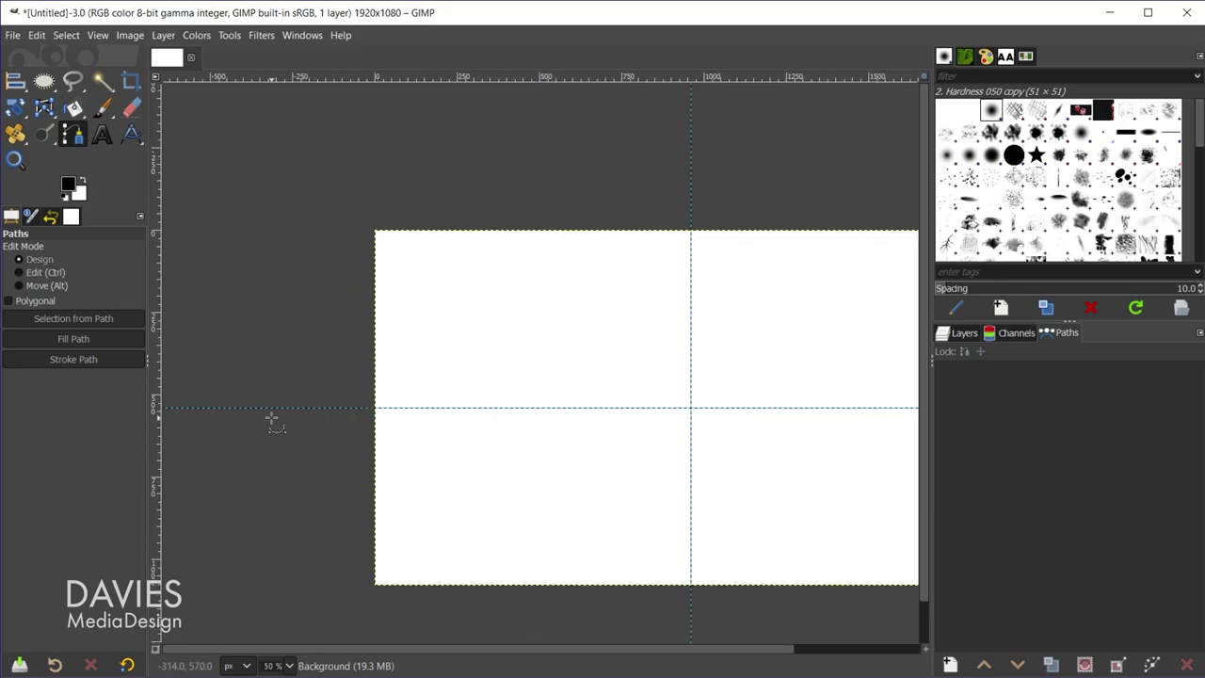
Draw a straight path along the horizontal centre guide, anchored just left and right of the canvas
left_click(264, 408)
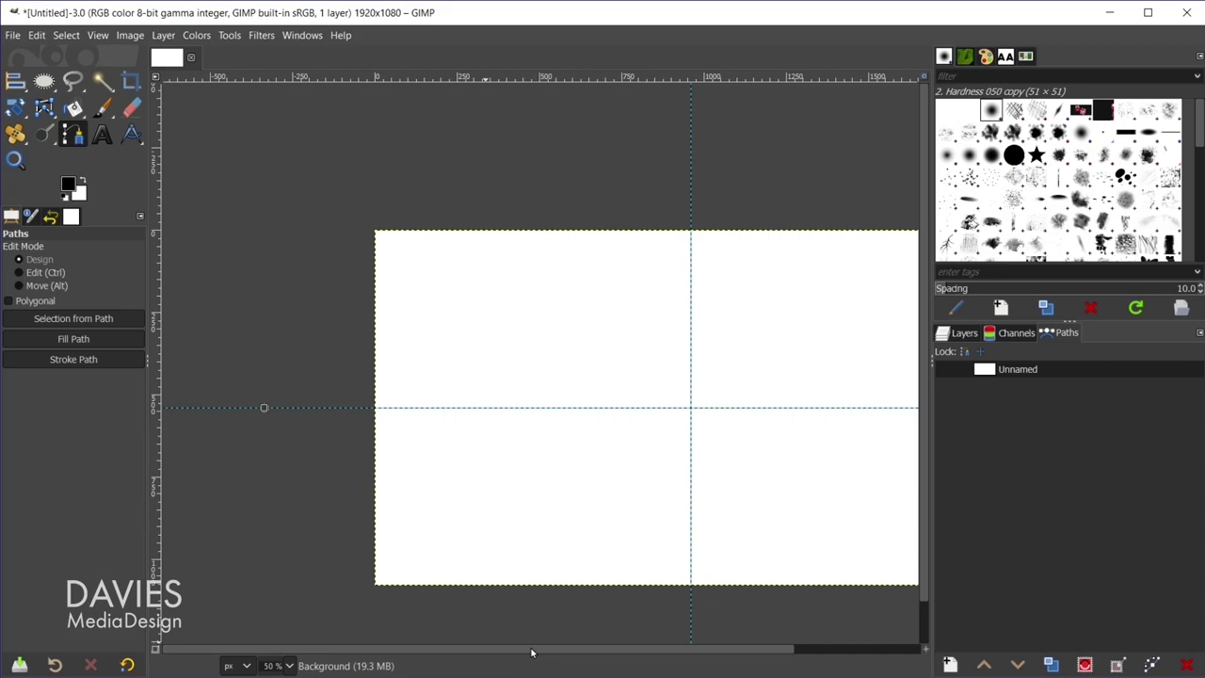
left_click_drag(531, 650, 563, 646)
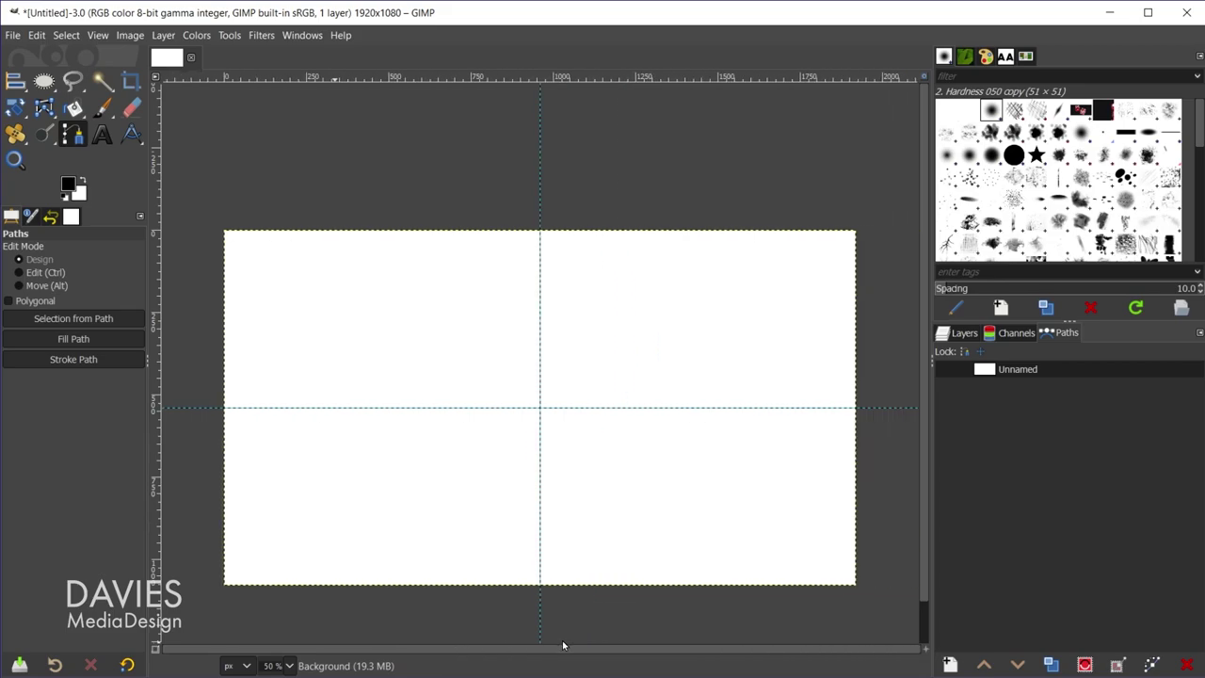
scroll(756, 573, "down", 1)
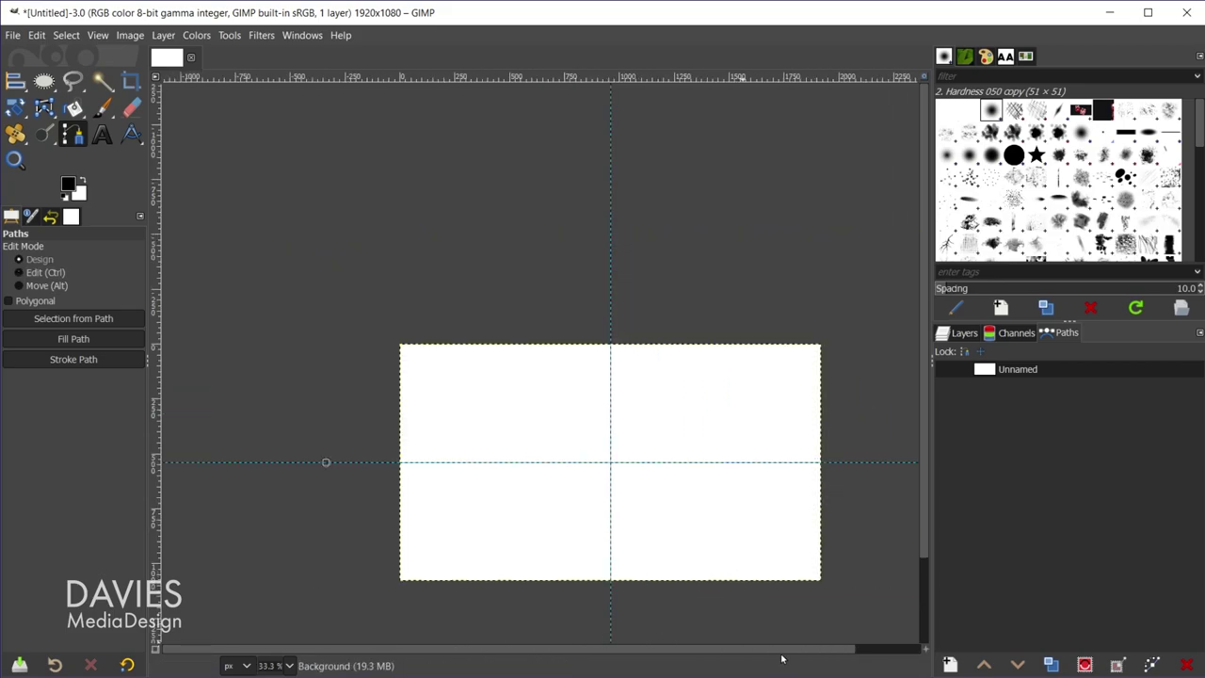
left_click_drag(782, 654, 800, 653)
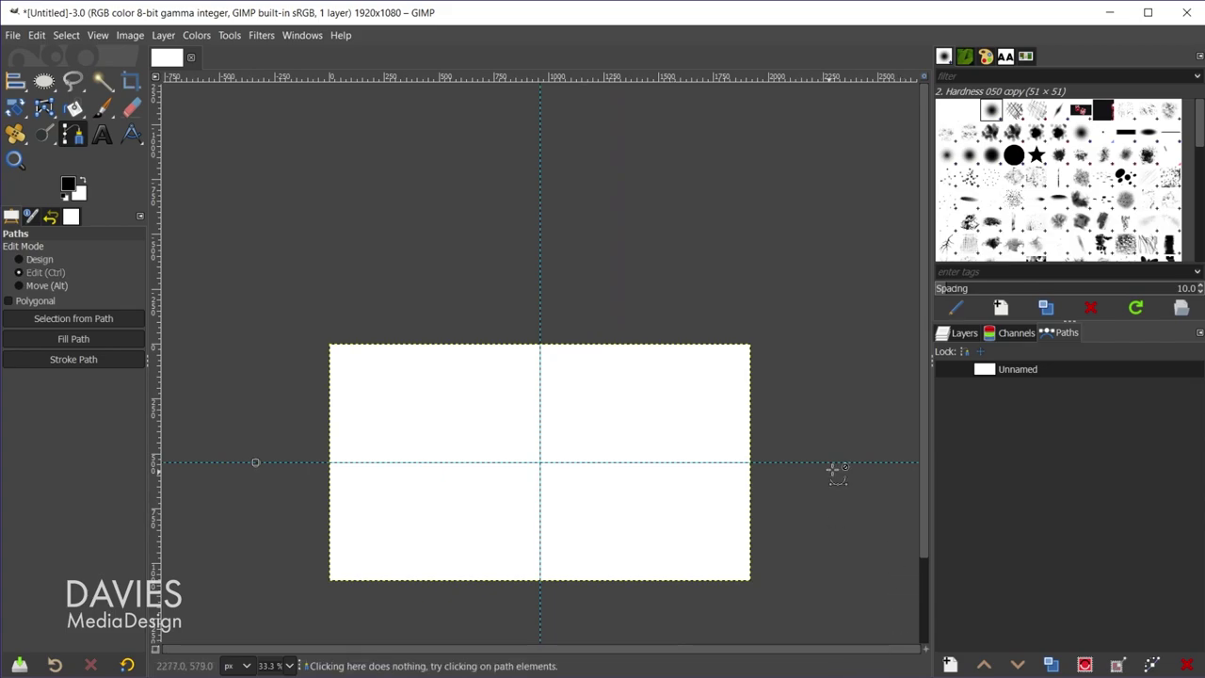
scroll(833, 467, "up", 1)
scroll(839, 469, "up", 1)
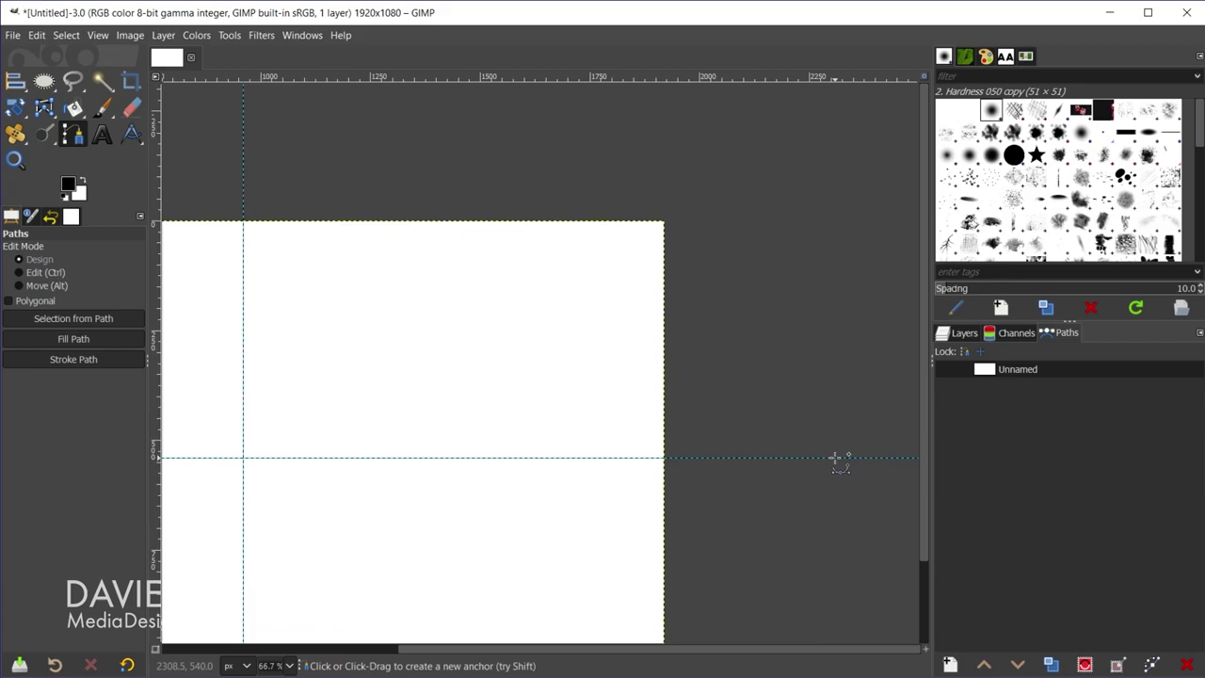
left_click(838, 459)
scroll(407, 471, "down", 2)
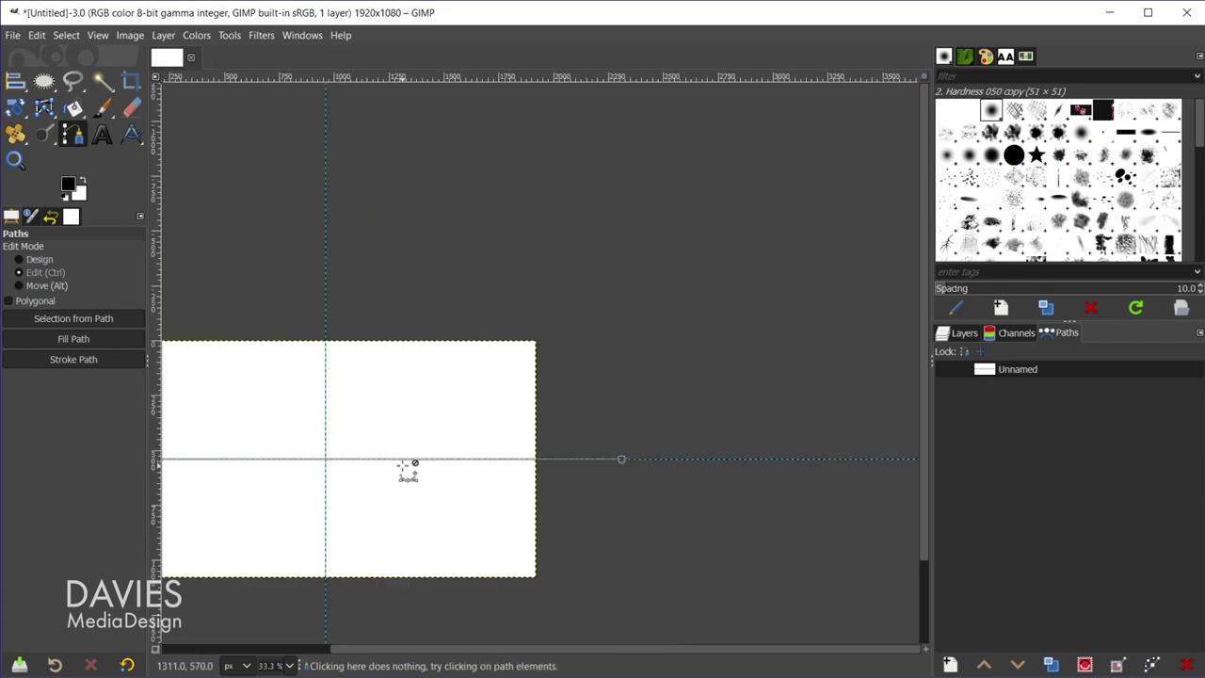
left_click_drag(622, 647, 512, 538)
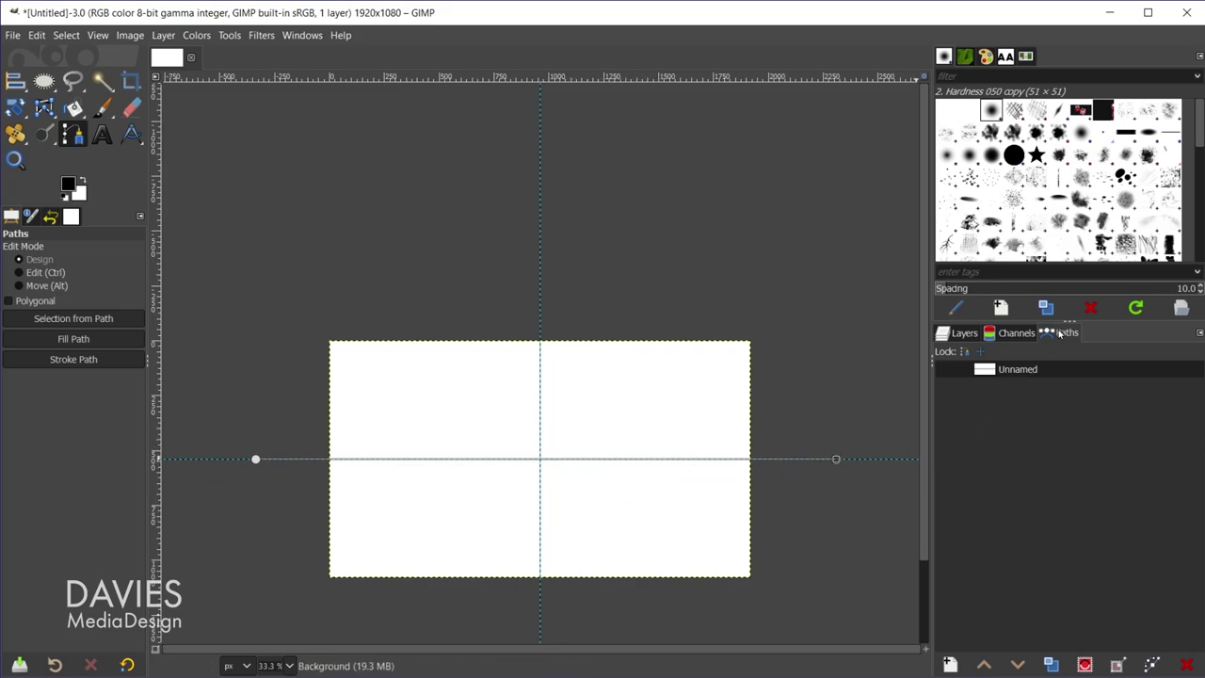
Duplicate the Unnamed horizontal path in the Paths list
left_click(961, 333)
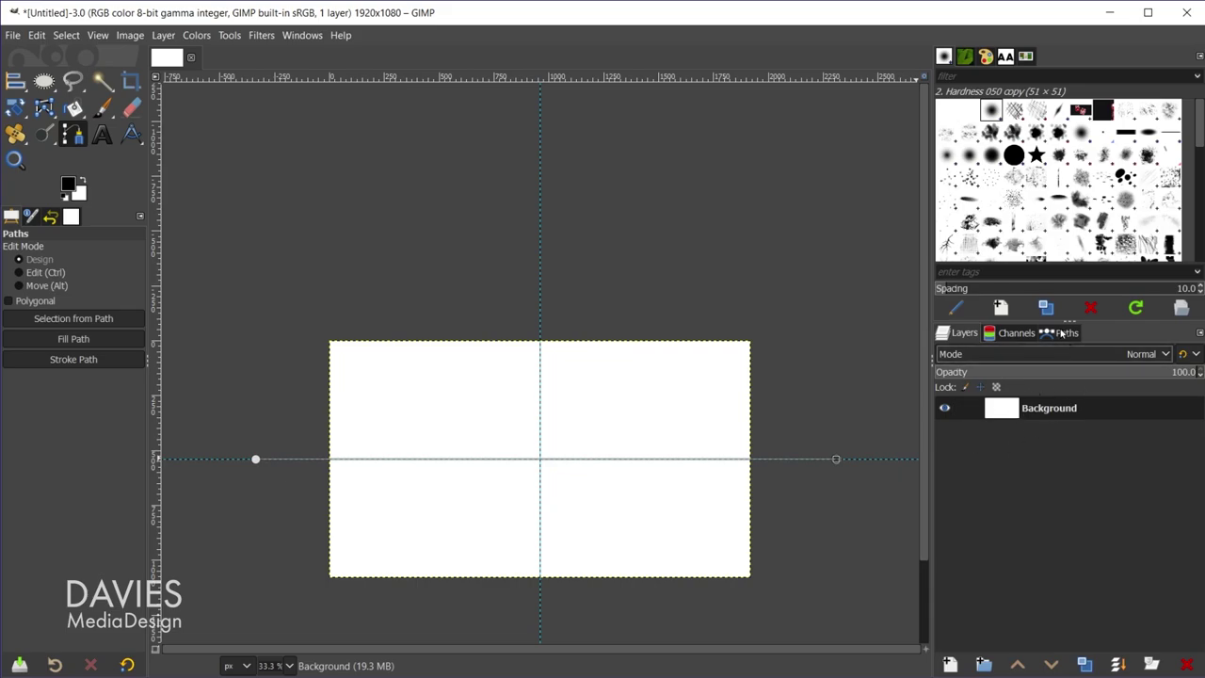
left_click(1066, 333)
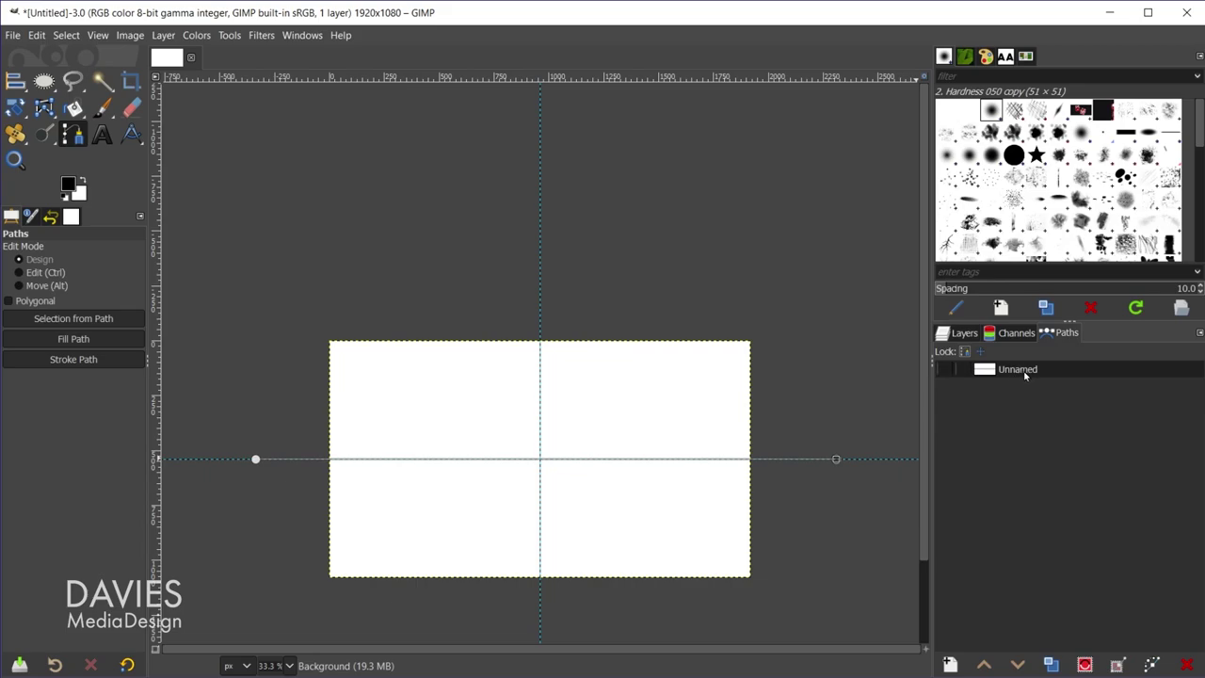
left_click(1054, 665)
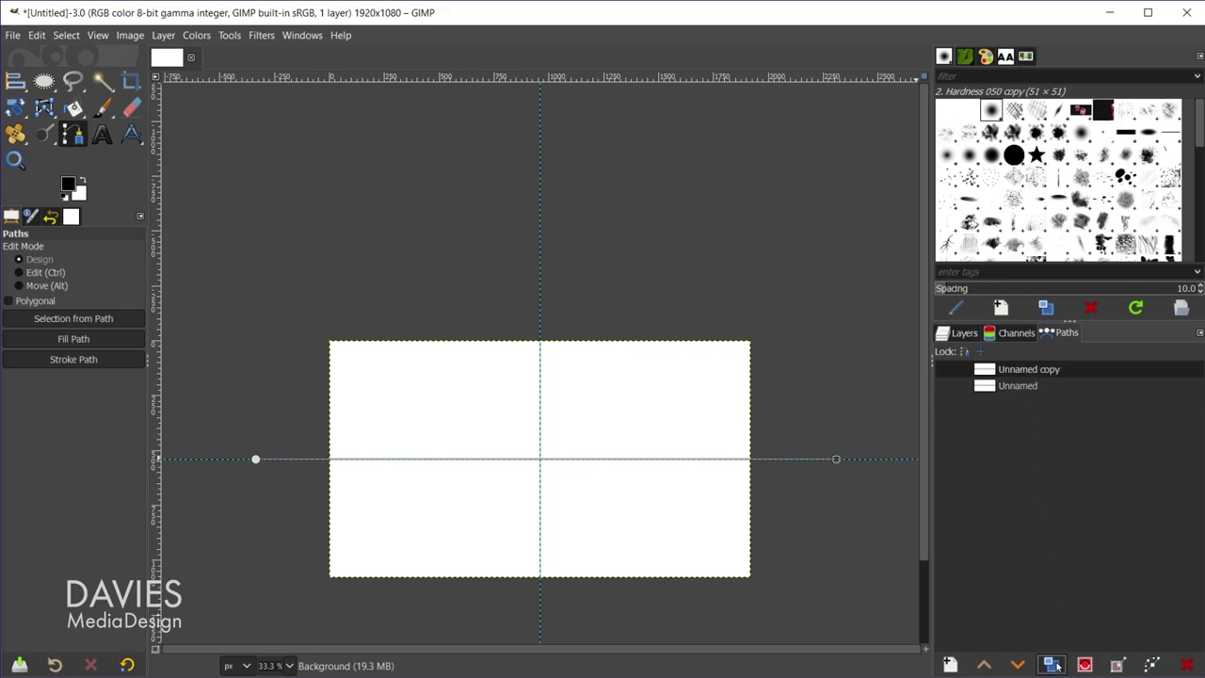
Rename the paths 'Original' and '30 Degrees' and make both visible
double_click(1025, 387)
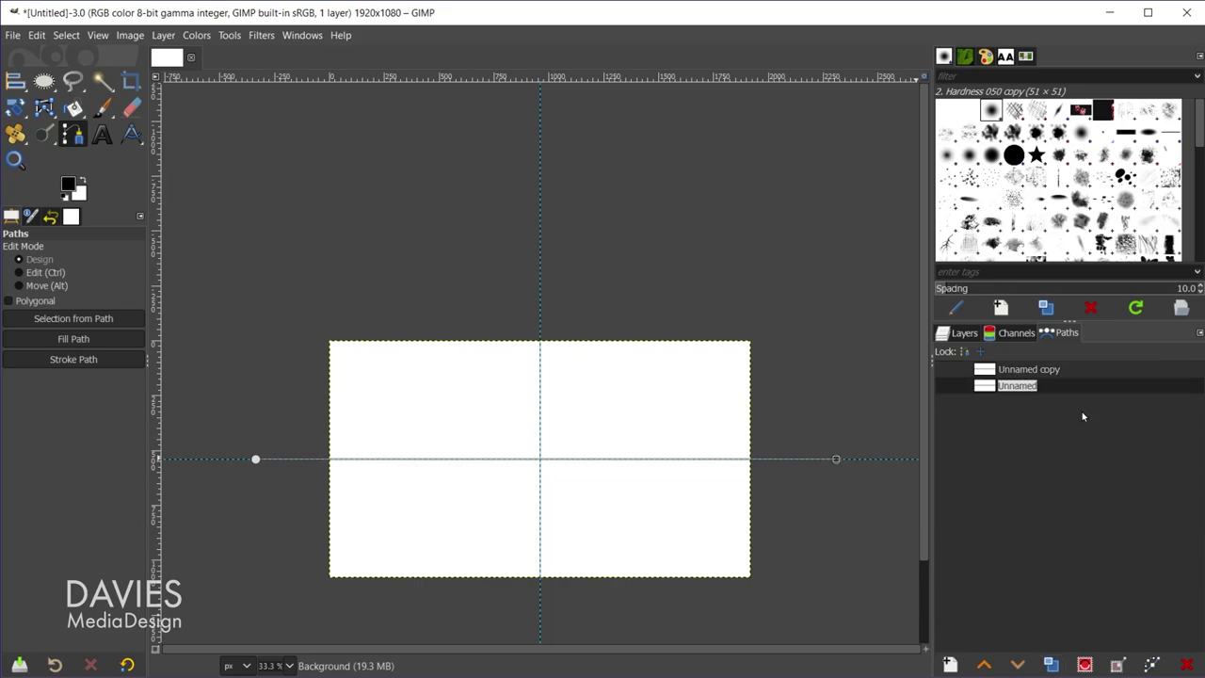
type("Original")
double_click(1043, 368)
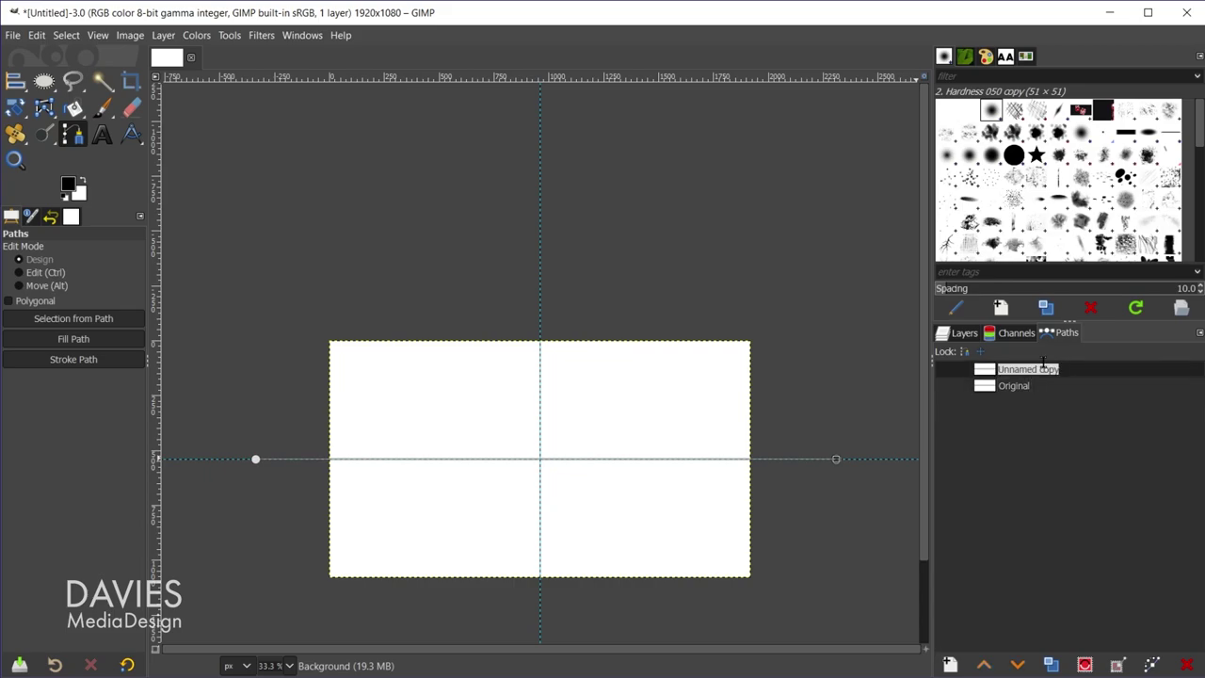
type("30 Degrees")
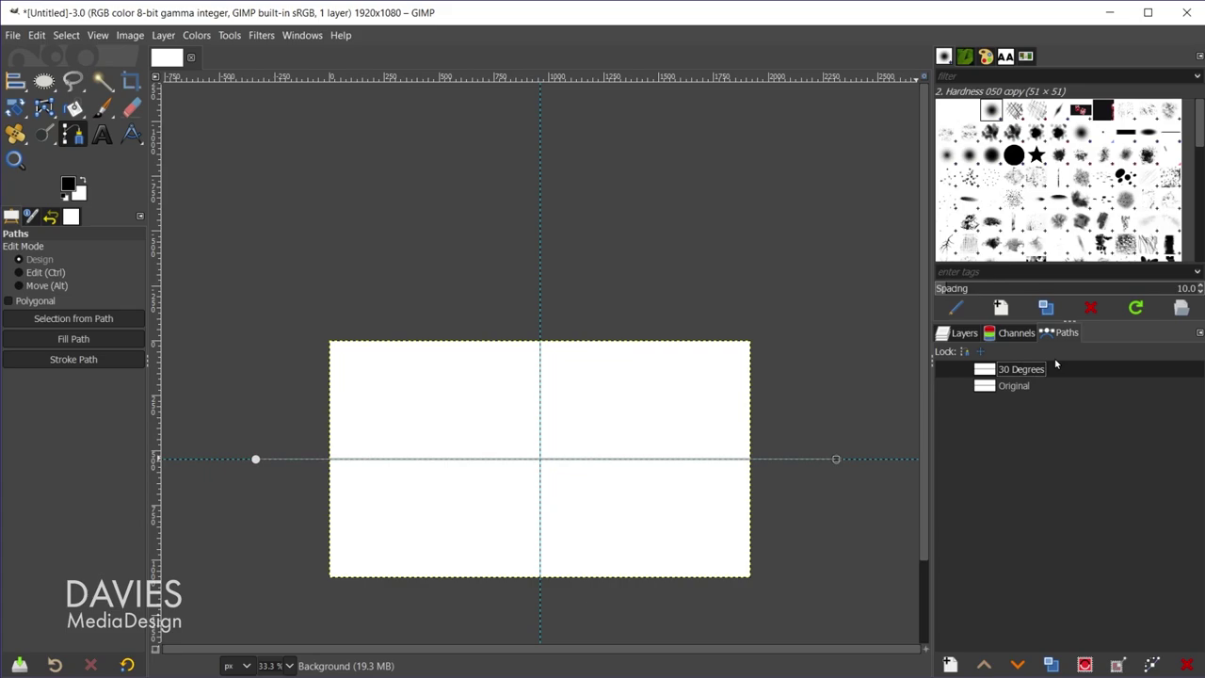
left_click(947, 387)
left_click(944, 371)
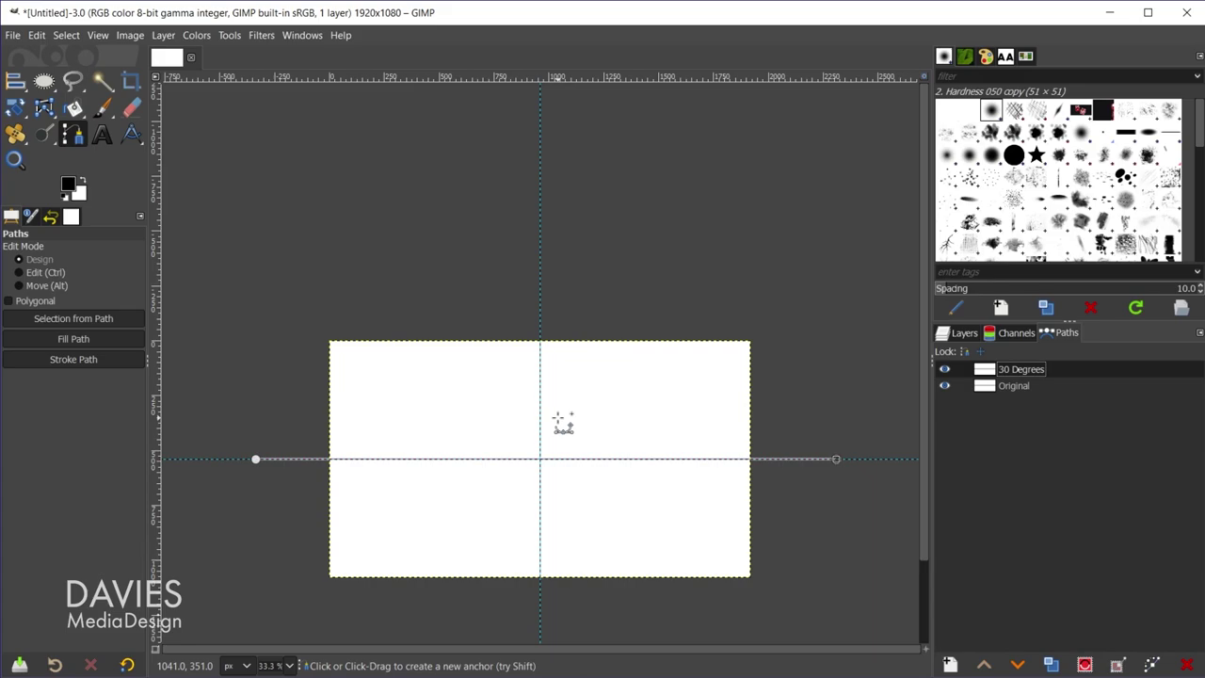
Choose the Rotate tool with Transform set to Path
key("shift+r")
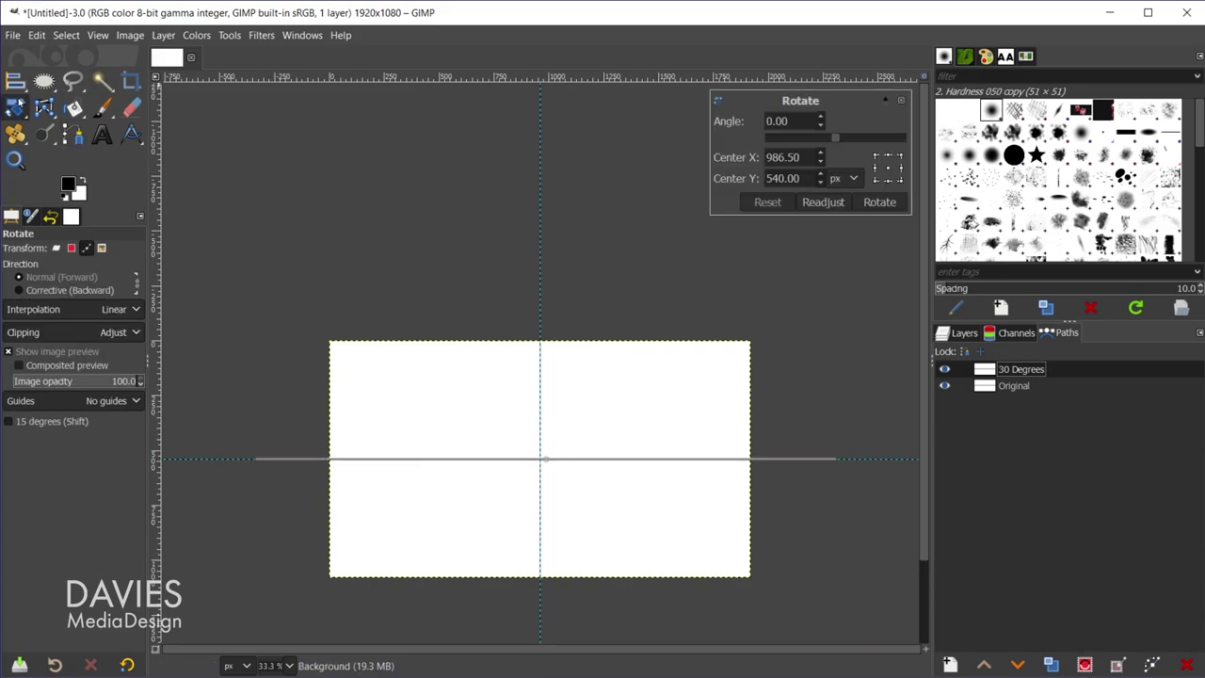
left_click(15, 109)
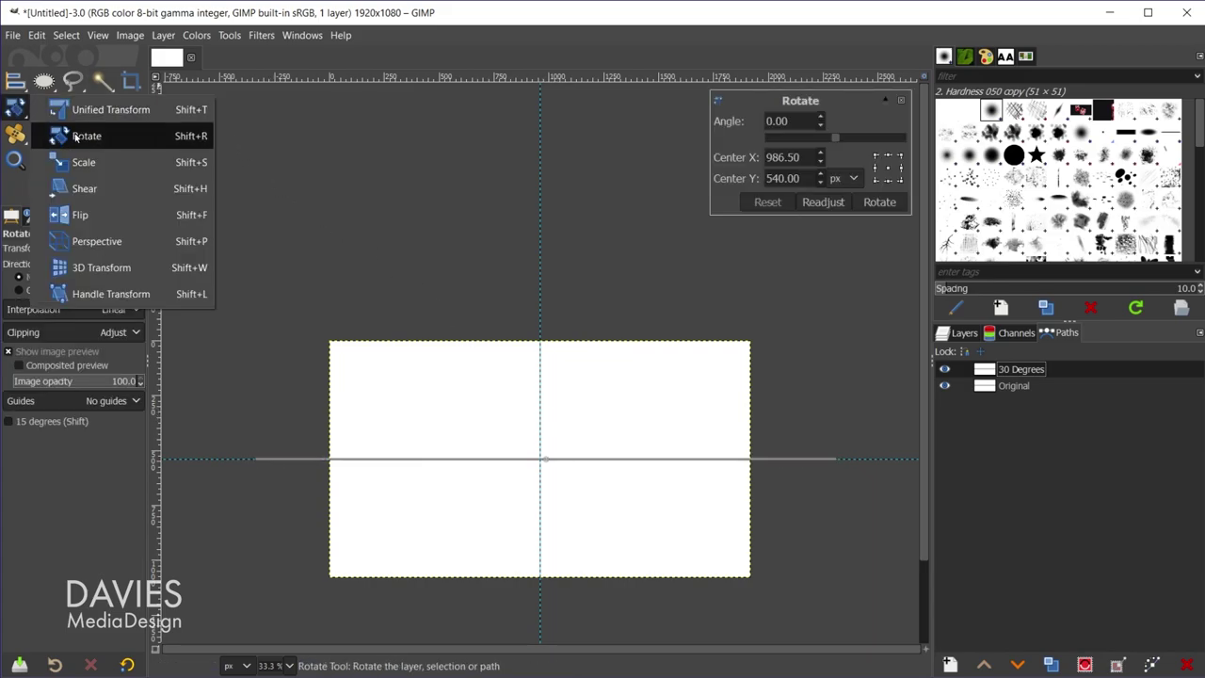
left_click(75, 138)
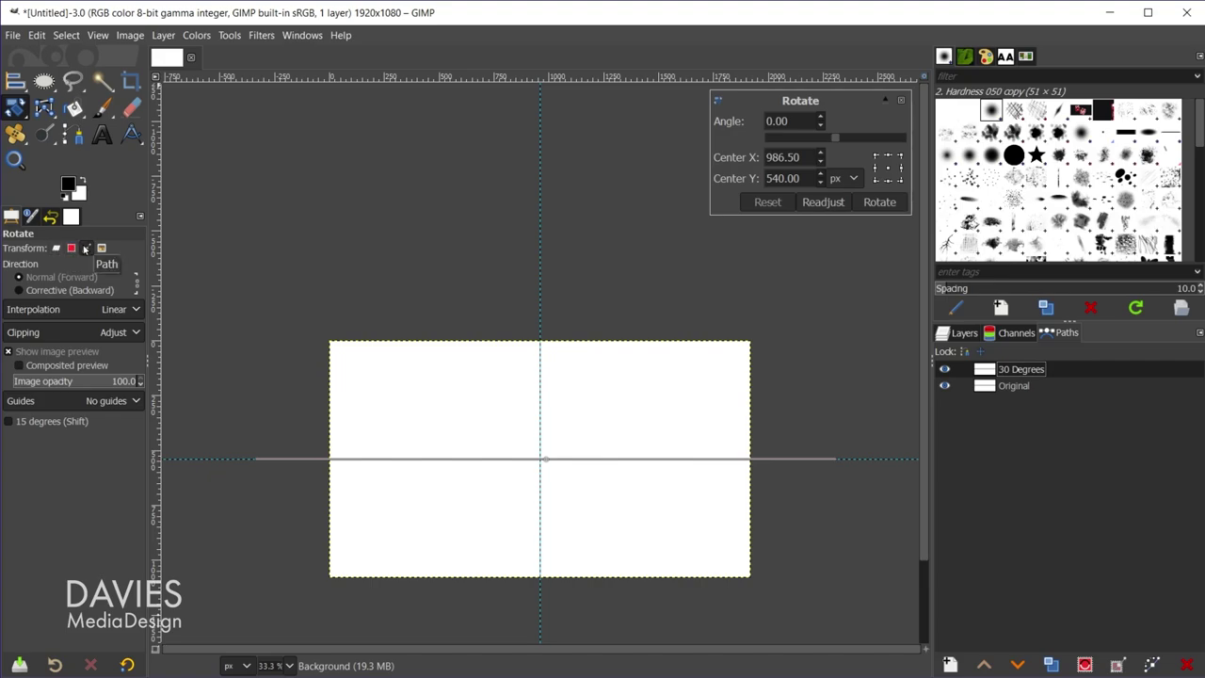
left_click(85, 248)
Set the rotation Center X to 960 in the Rotate dialog
triple_click(808, 158)
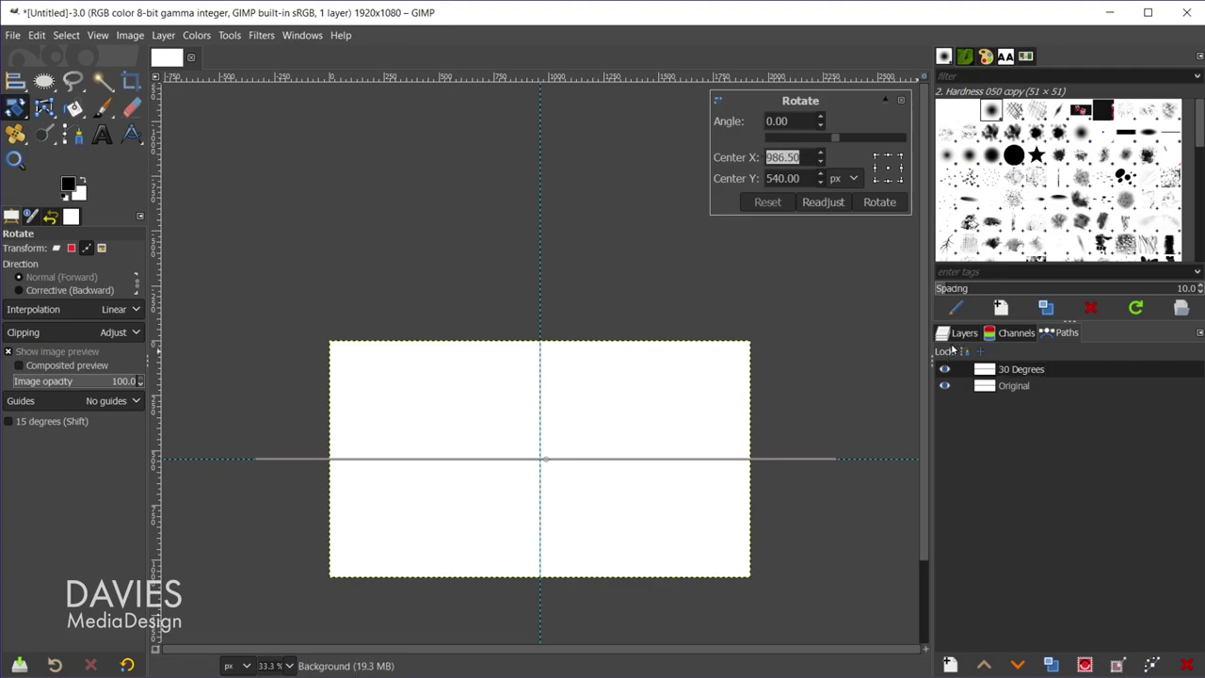
type("960")
key("Return")
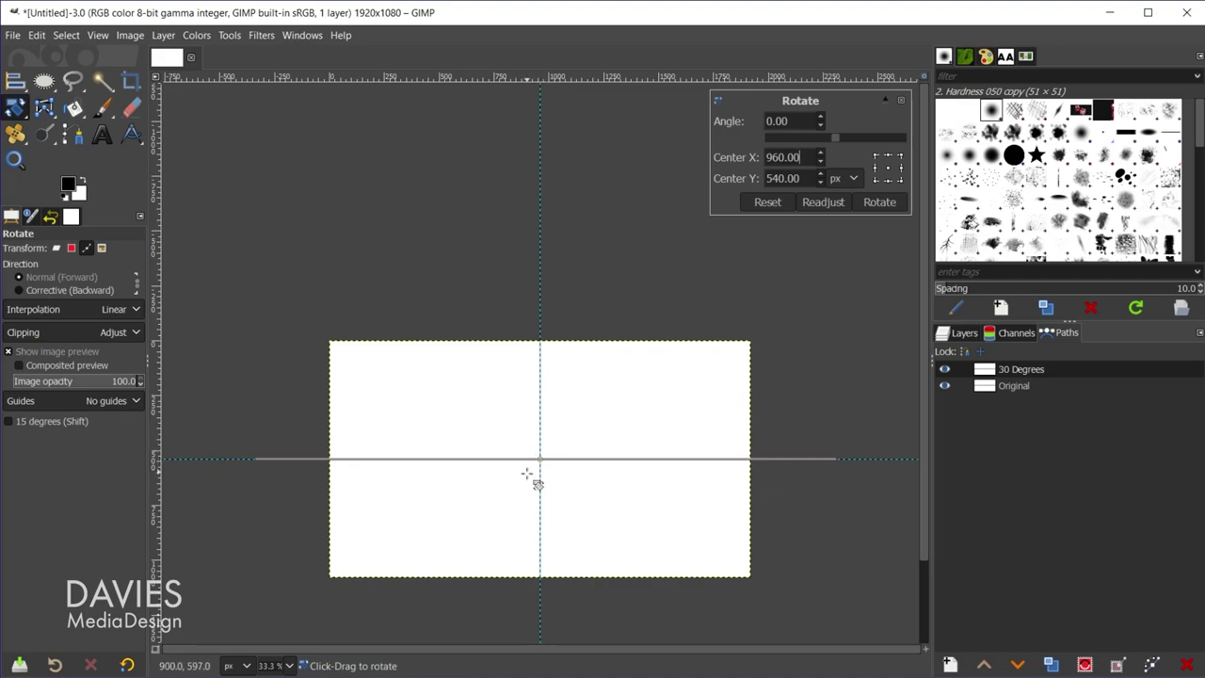
scroll(525, 444, "up", 8)
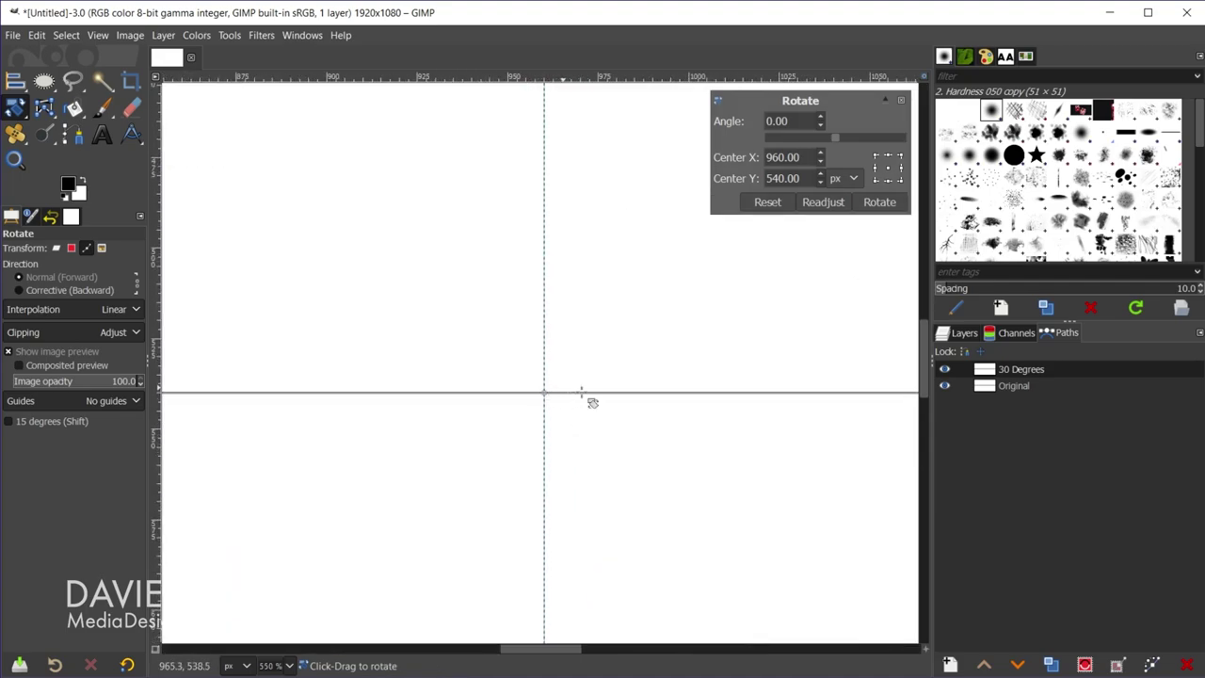
scroll(775, 546, "down", 8)
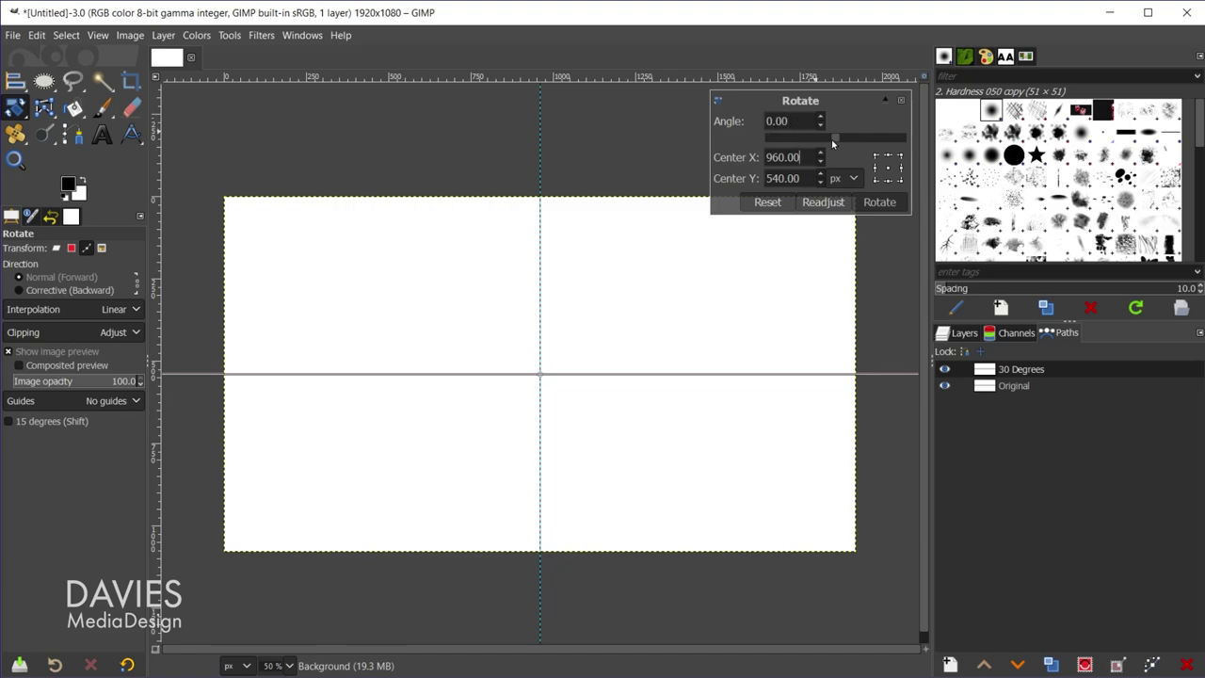
Enter a 30° angle in the Rotate dialog and apply it to the 30 Degrees path
mouse_move(834, 143)
left_mouse_down()
mouse_move(901, 143)
mouse_move(828, 156)
mouse_move(850, 157)
left_mouse_up()
left_click(801, 120)
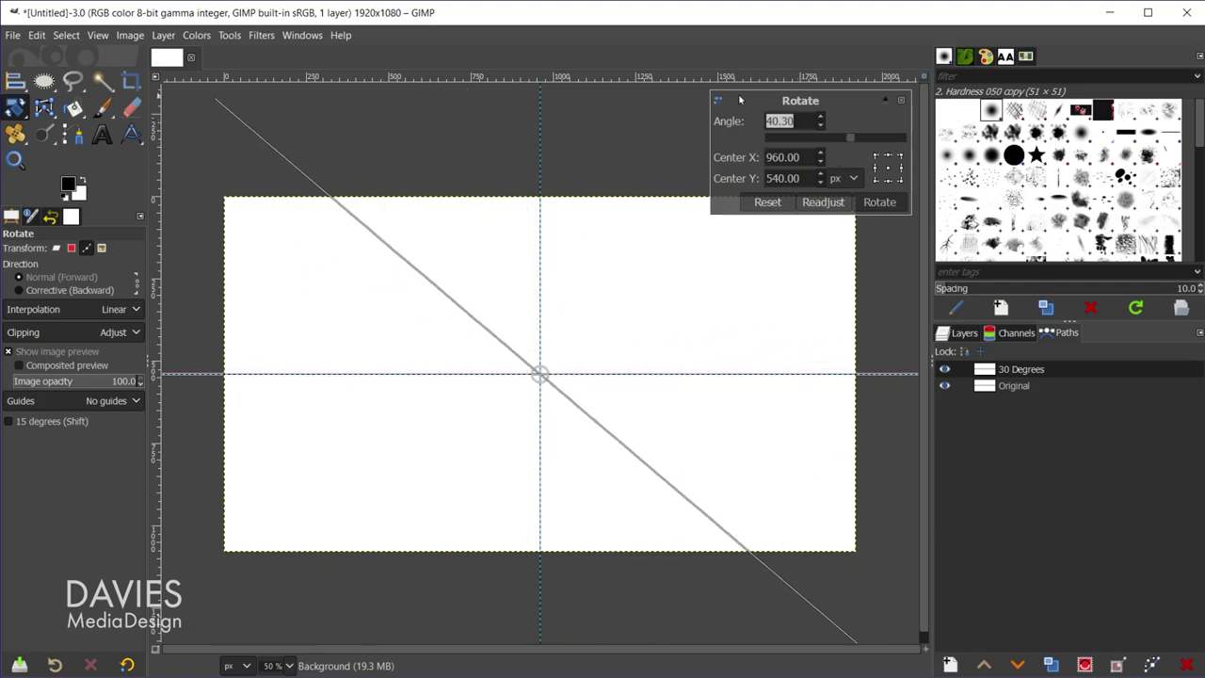
type("30")
key("Return")
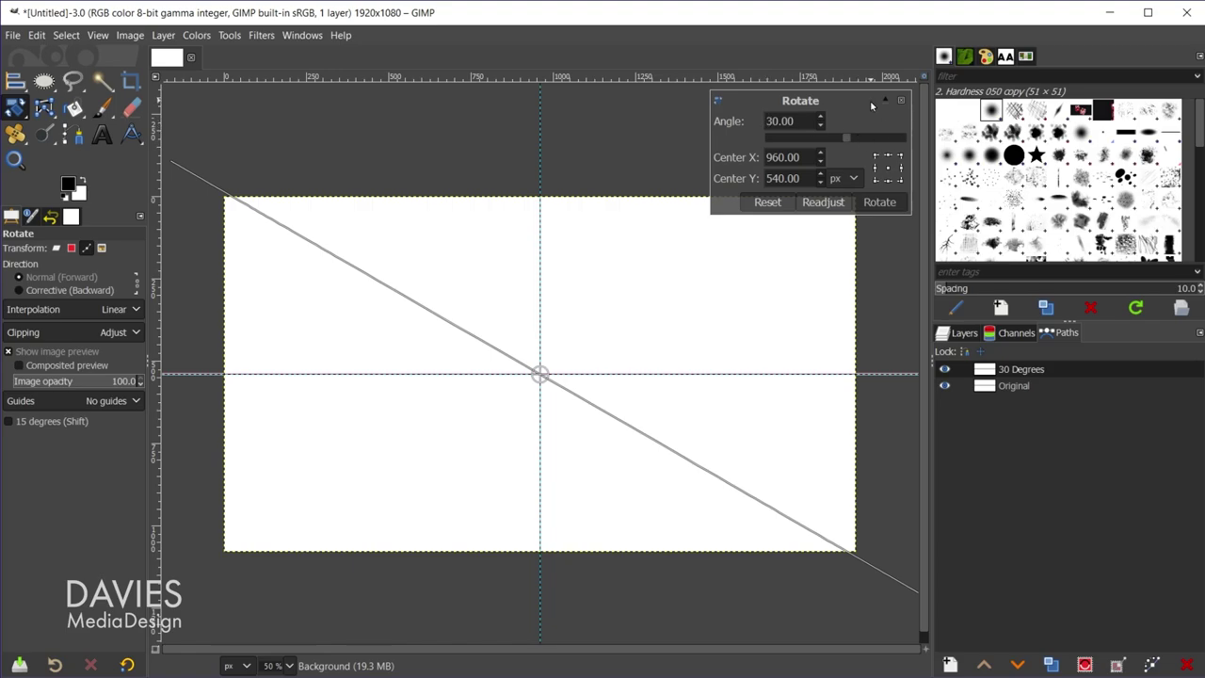
type("-")
key("Return")
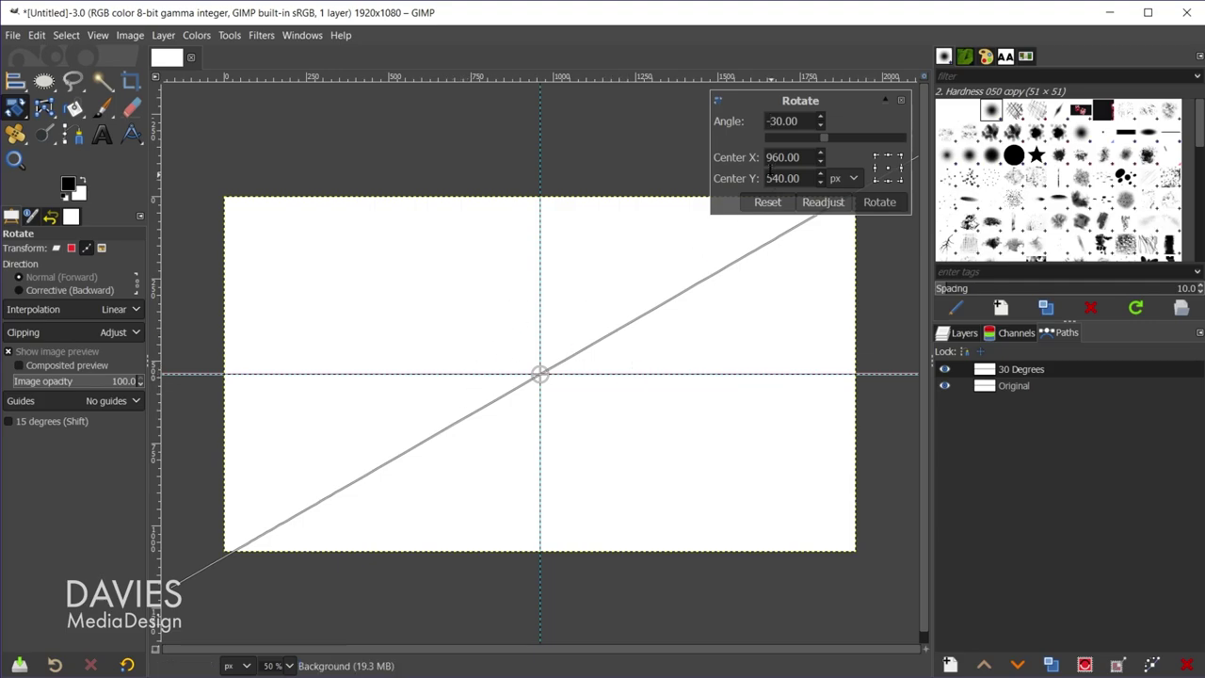
left_click(771, 122)
key("BackSpace")
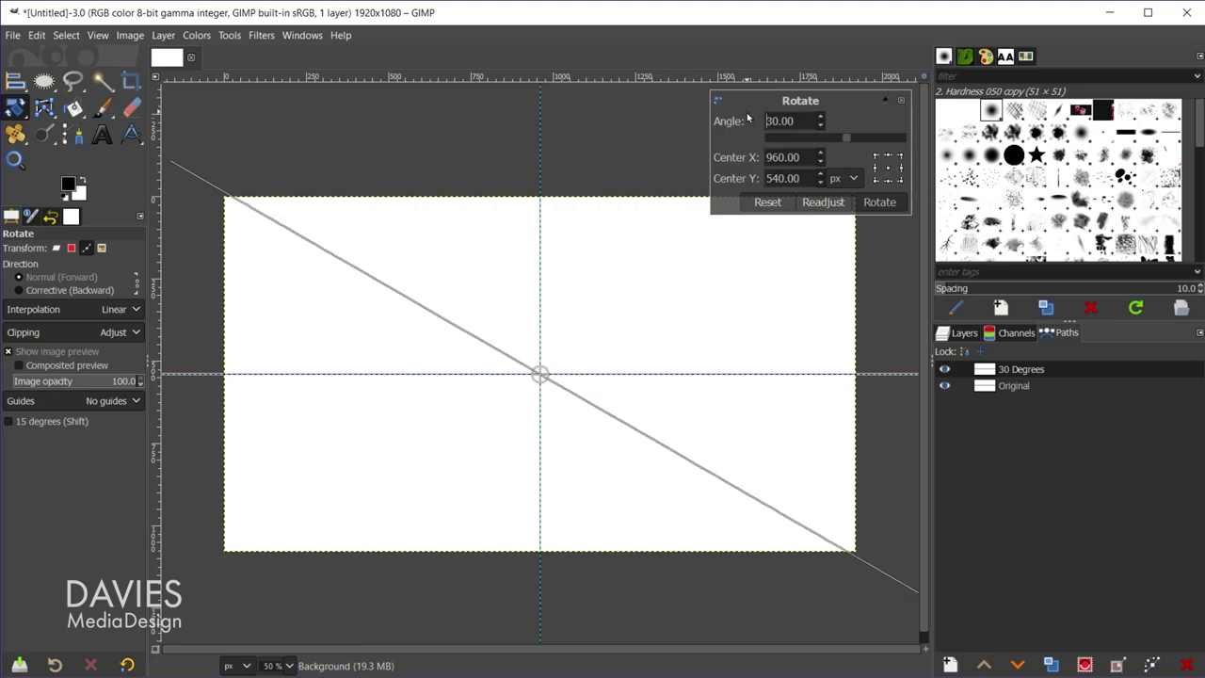
left_click(889, 202)
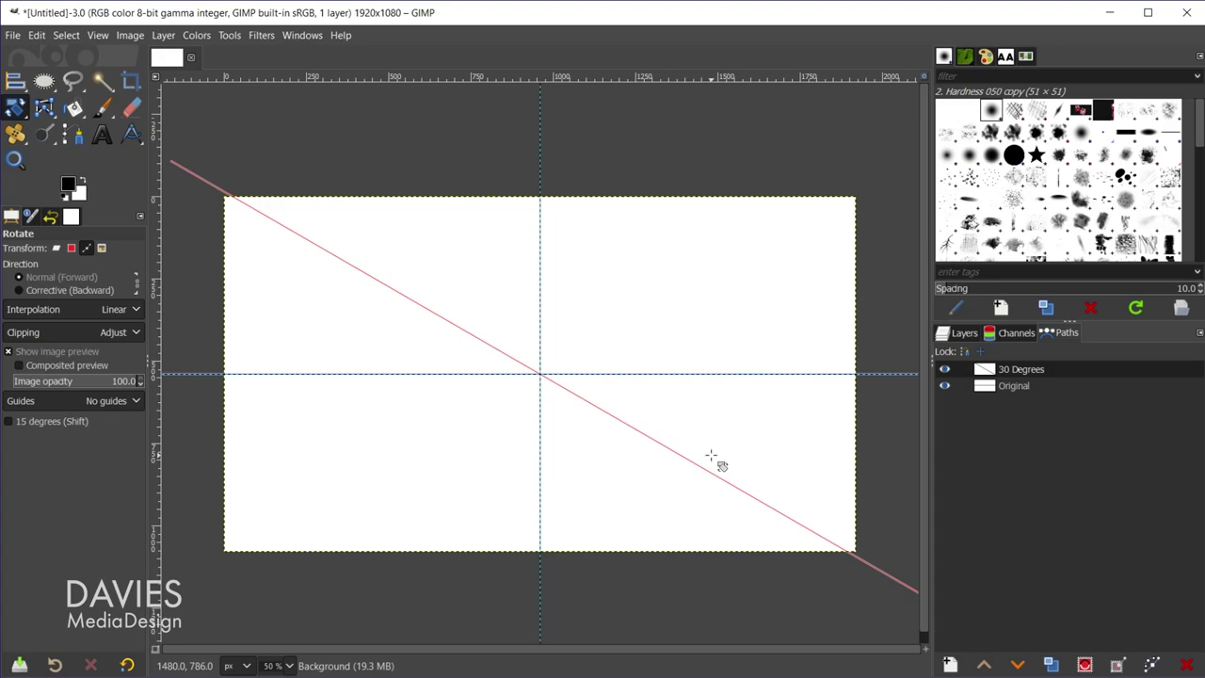
Enable Snap to Active Path in the View menu and verify it is checked
left_click(98, 36)
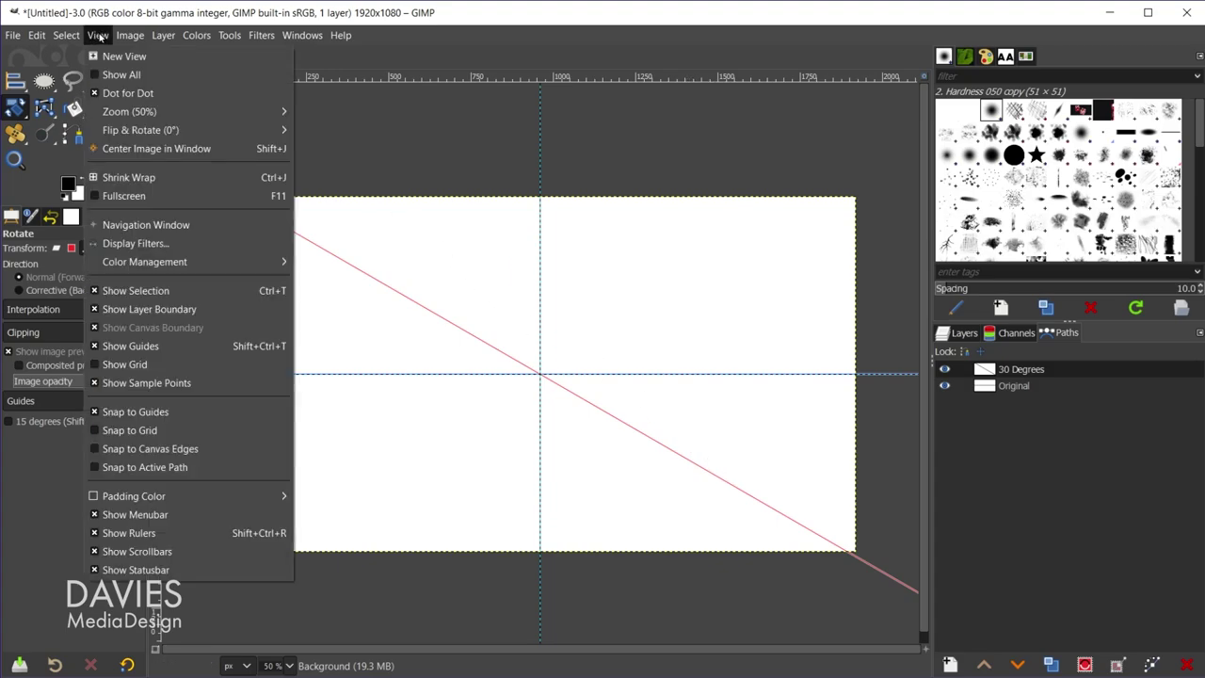
left_click(163, 468)
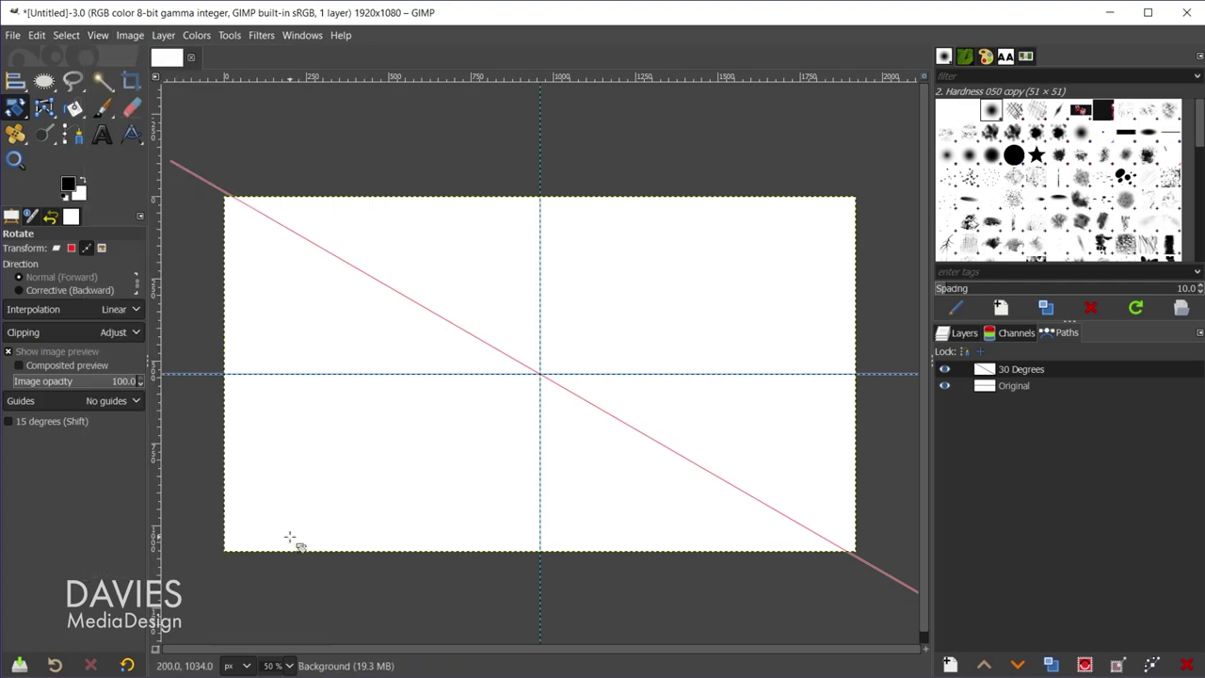
left_click(98, 35)
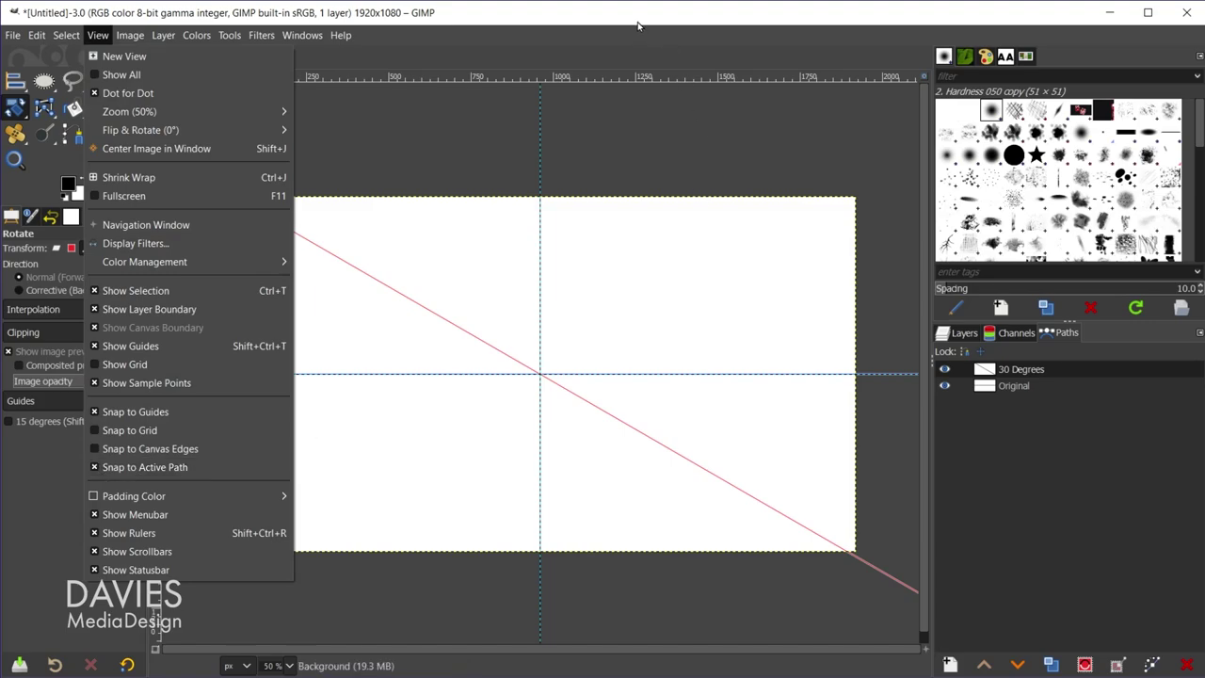
left_click(490, 433)
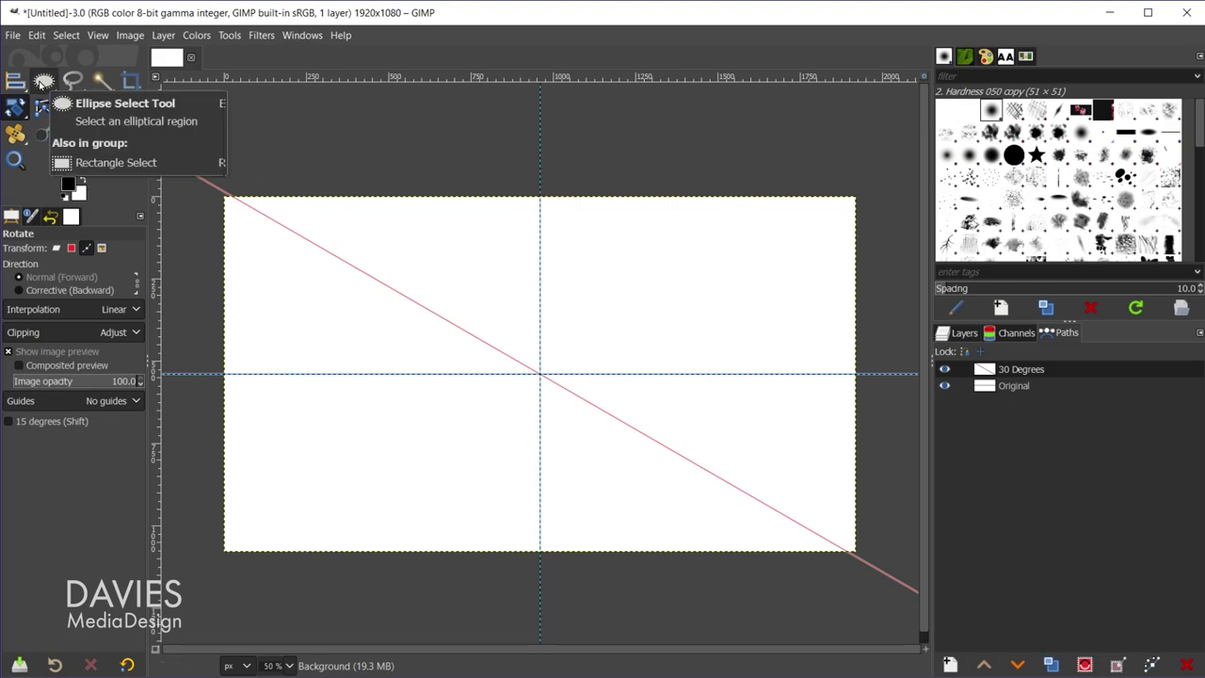
left_click(44, 81)
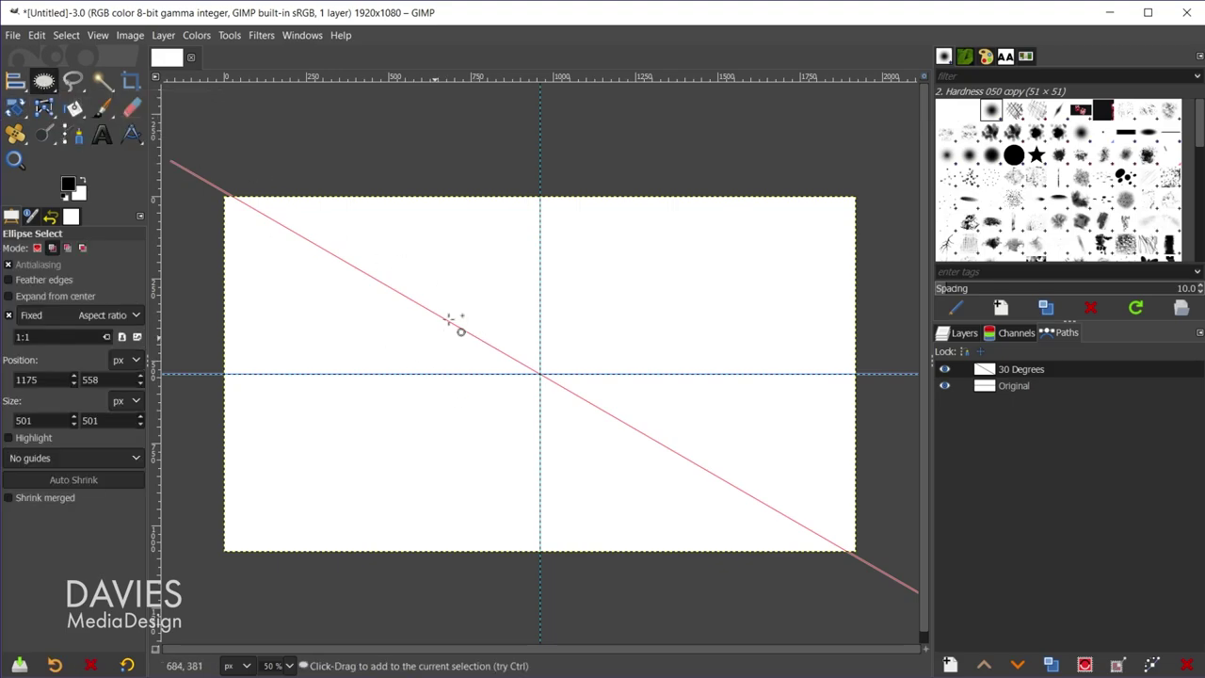
left_click_drag(479, 272, 631, 427)
mouse_move(585, 346)
left_mouse_down()
mouse_move(610, 334)
mouse_move(619, 313)
mouse_move(607, 309)
mouse_move(619, 307)
mouse_move(460, 304)
mouse_move(347, 230)
mouse_move(689, 420)
mouse_move(703, 277)
left_mouse_up()
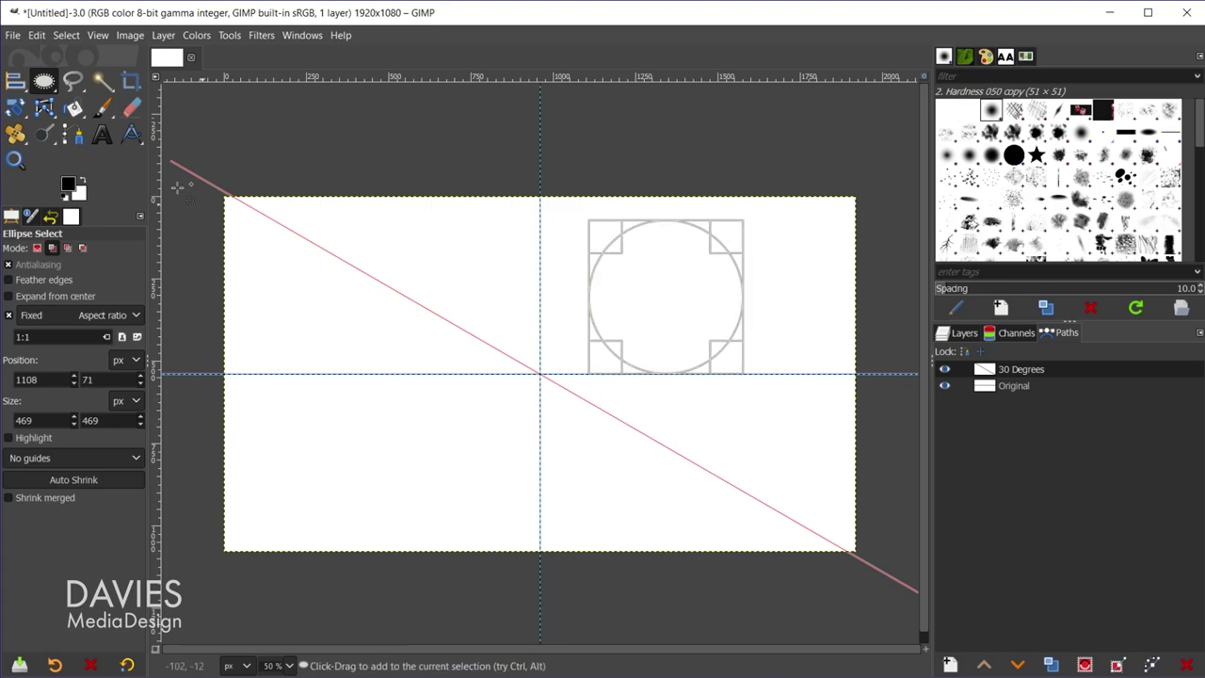
left_click(102, 106)
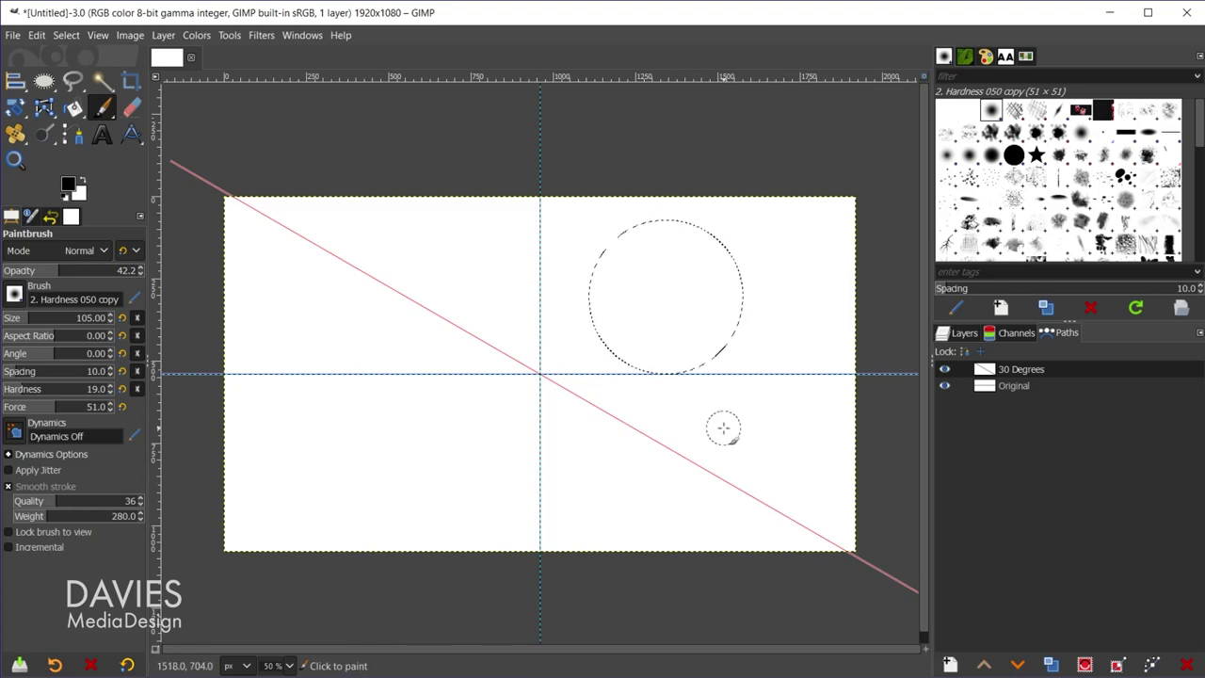
key("ctrl+shift+a")
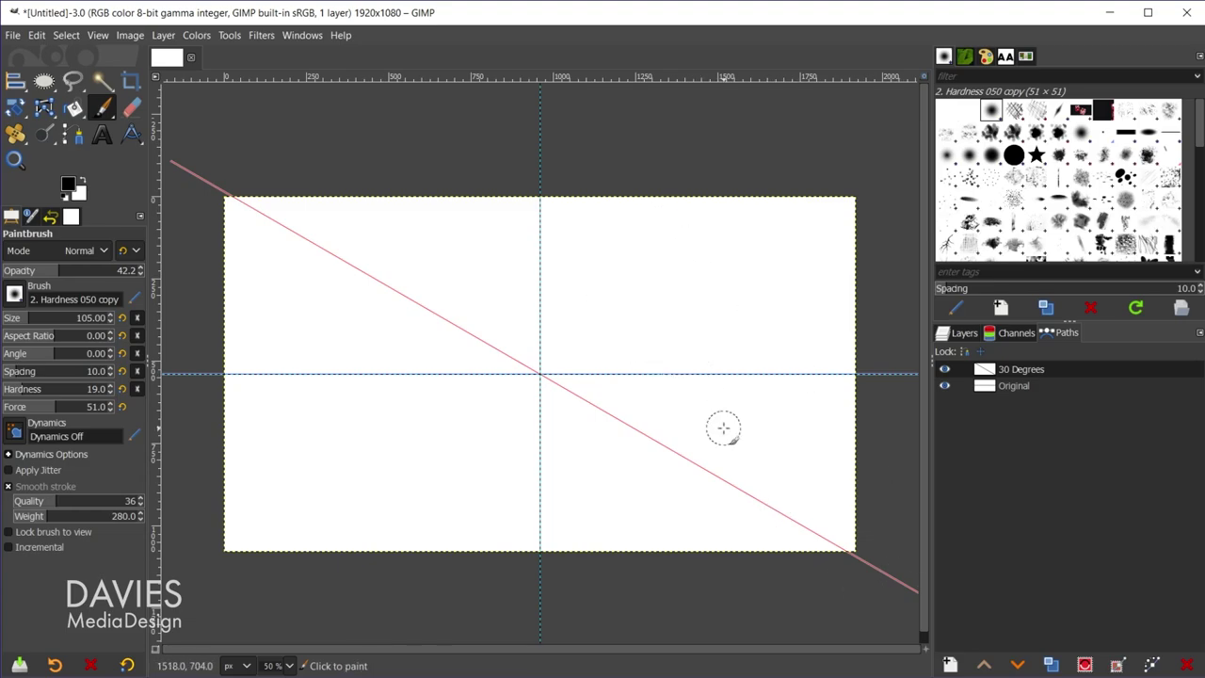
Duplicate the Original path and name the copy '60 degrees'
left_click(987, 387)
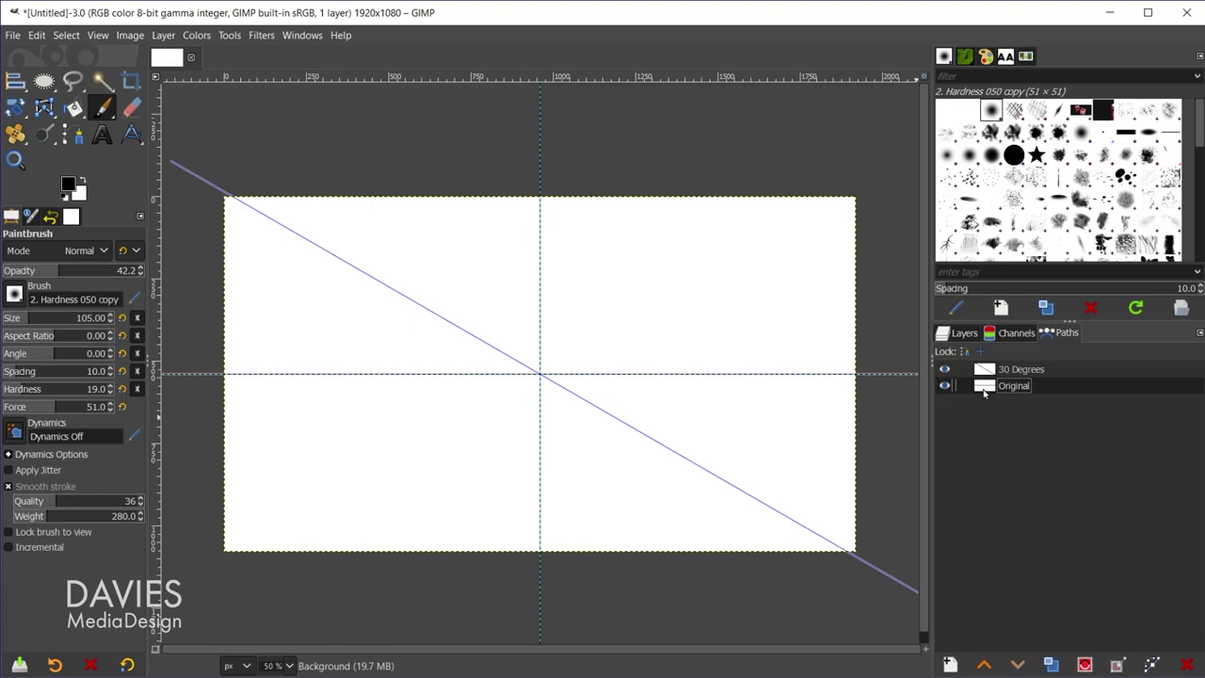
left_click(1053, 663)
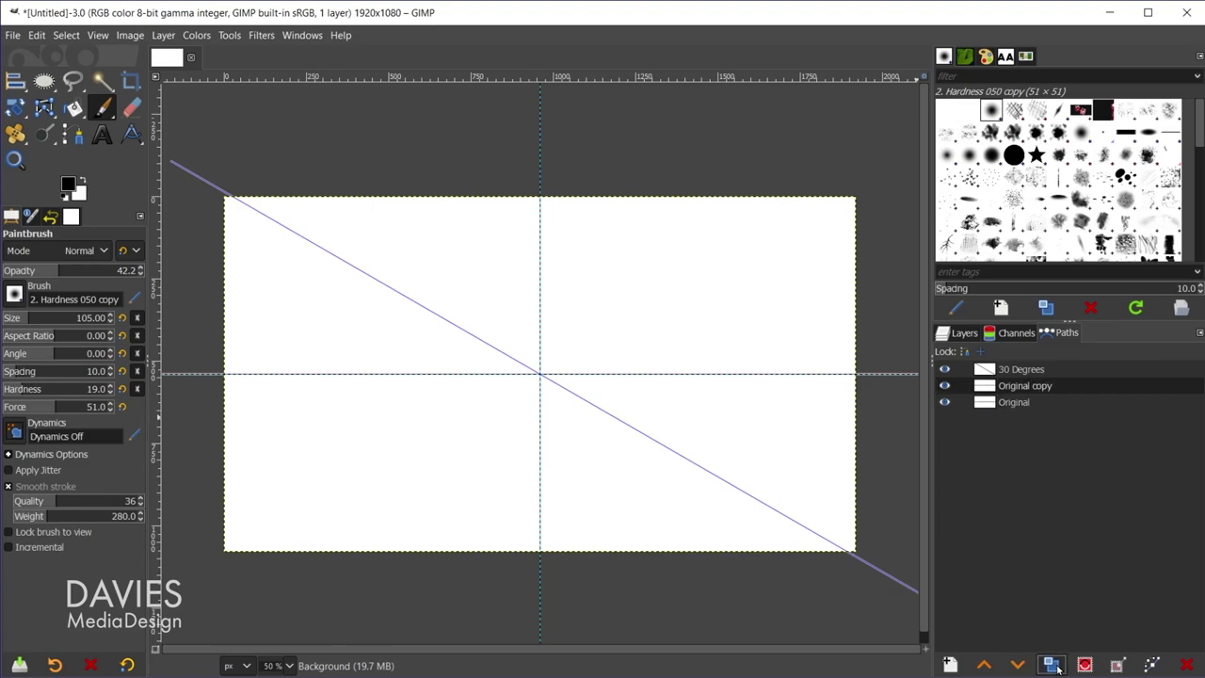
double_click(1019, 389)
type("60 degrees")
key("Return")
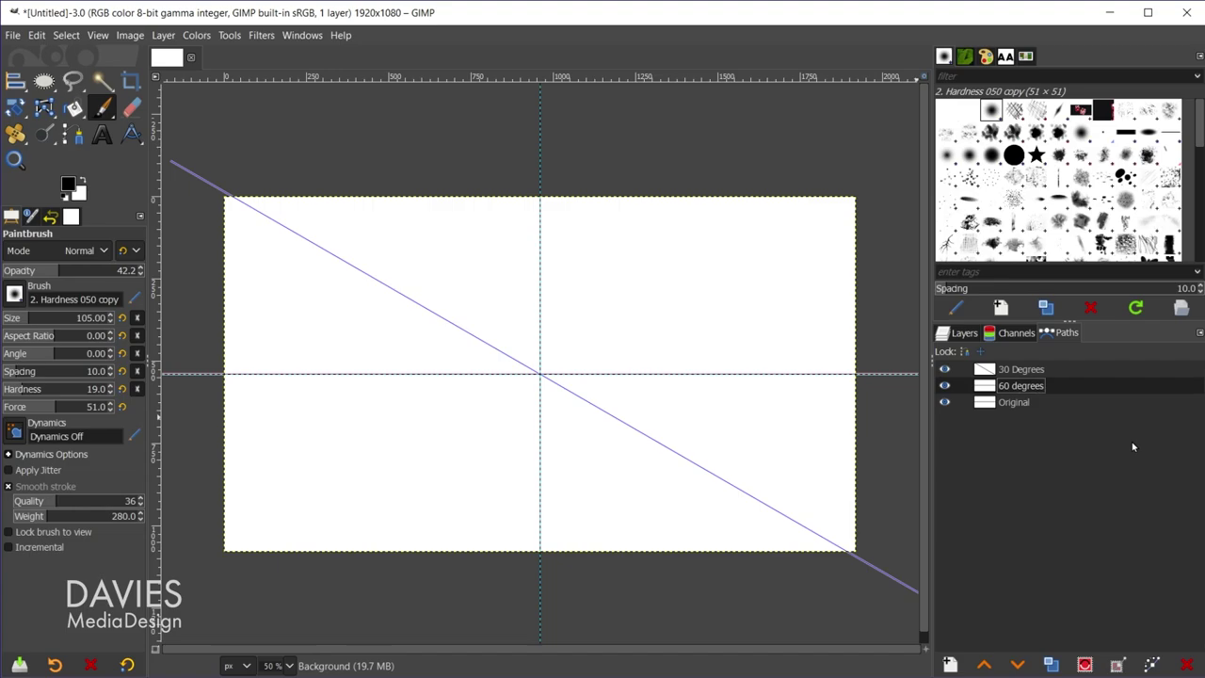
Rotate the 60 degrees path by 60° around the canvas centre, pivot X 960
key("shift+r")
left_click(529, 326)
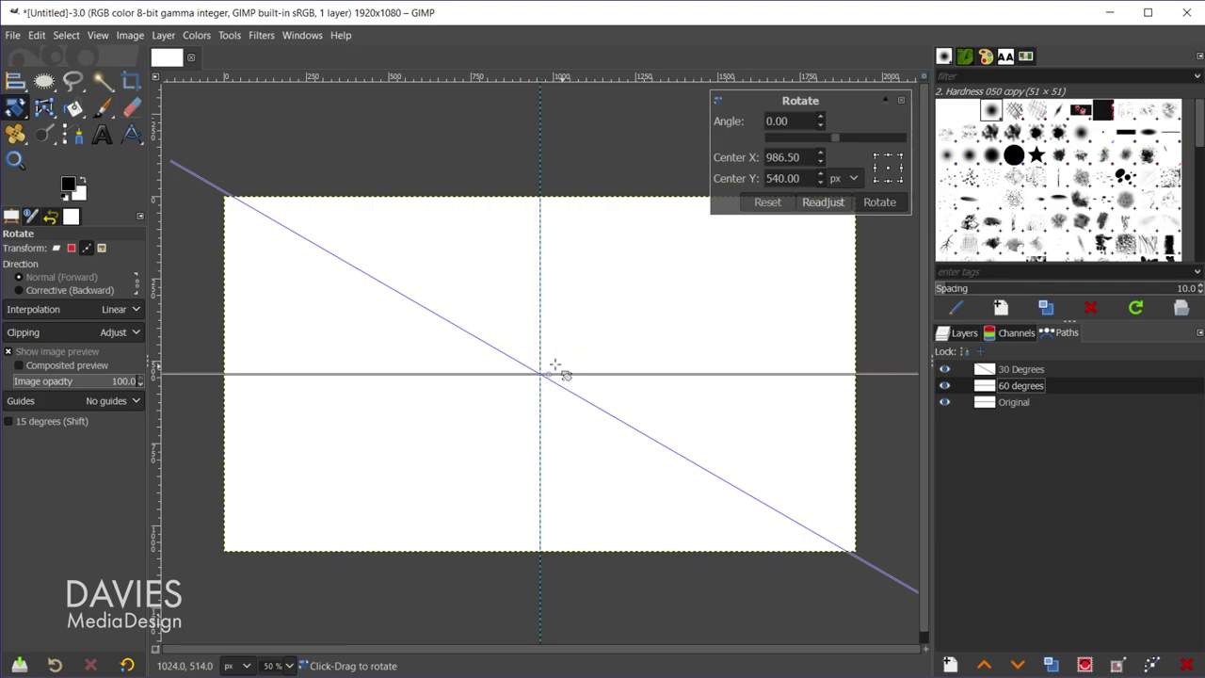
double_click(803, 157)
type("960")
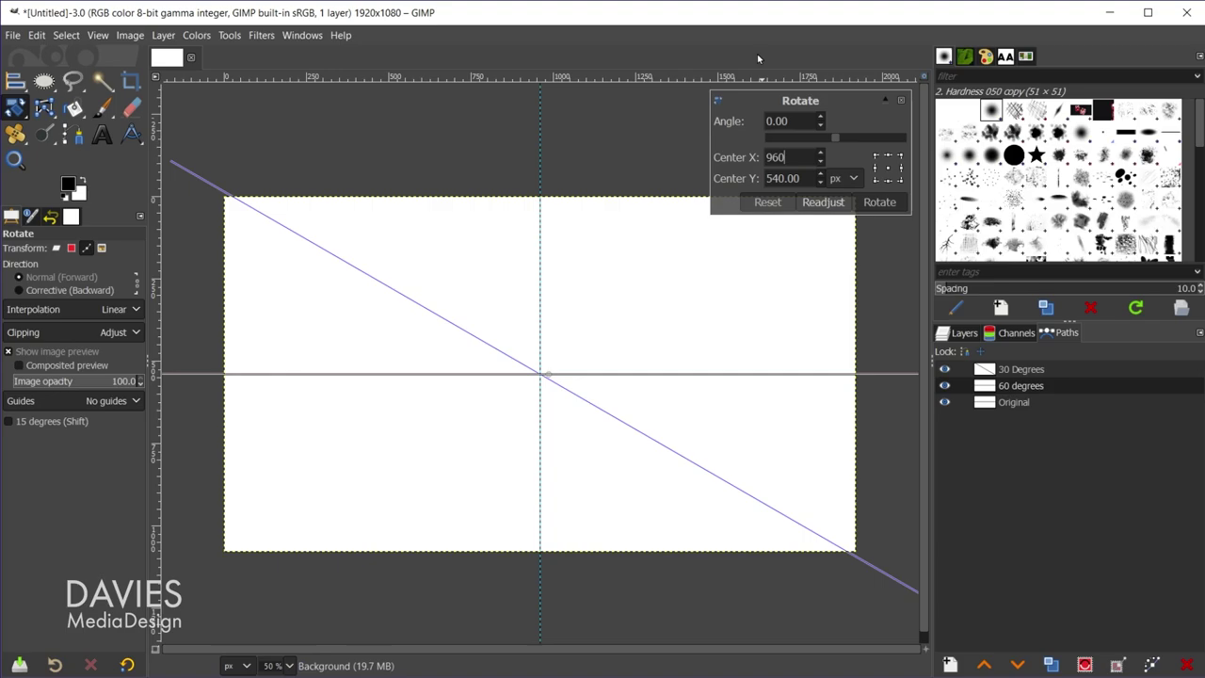
key("Tab")
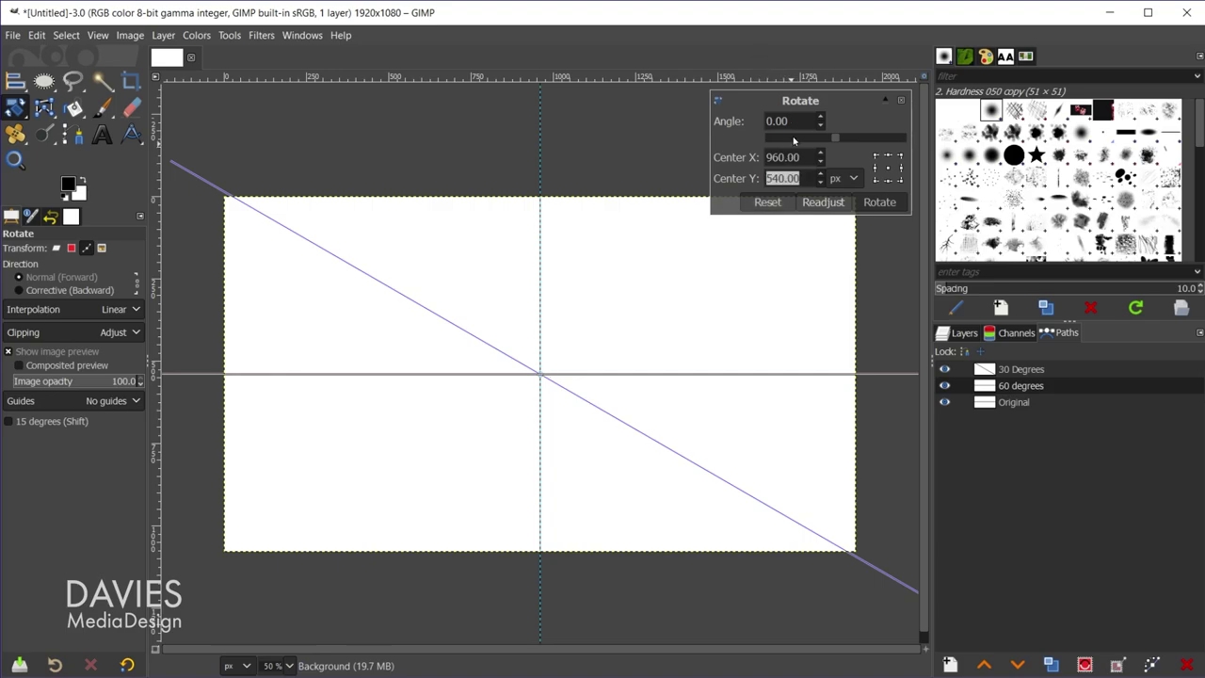
key("Tab")
type("60")
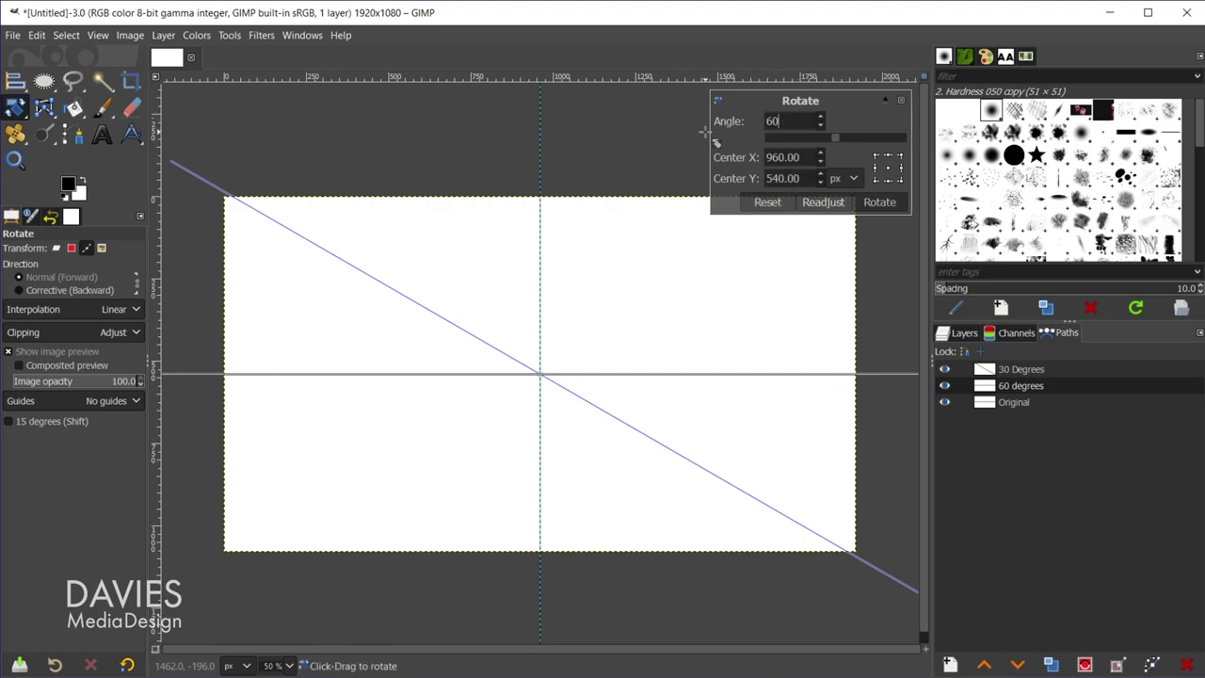
key("Return")
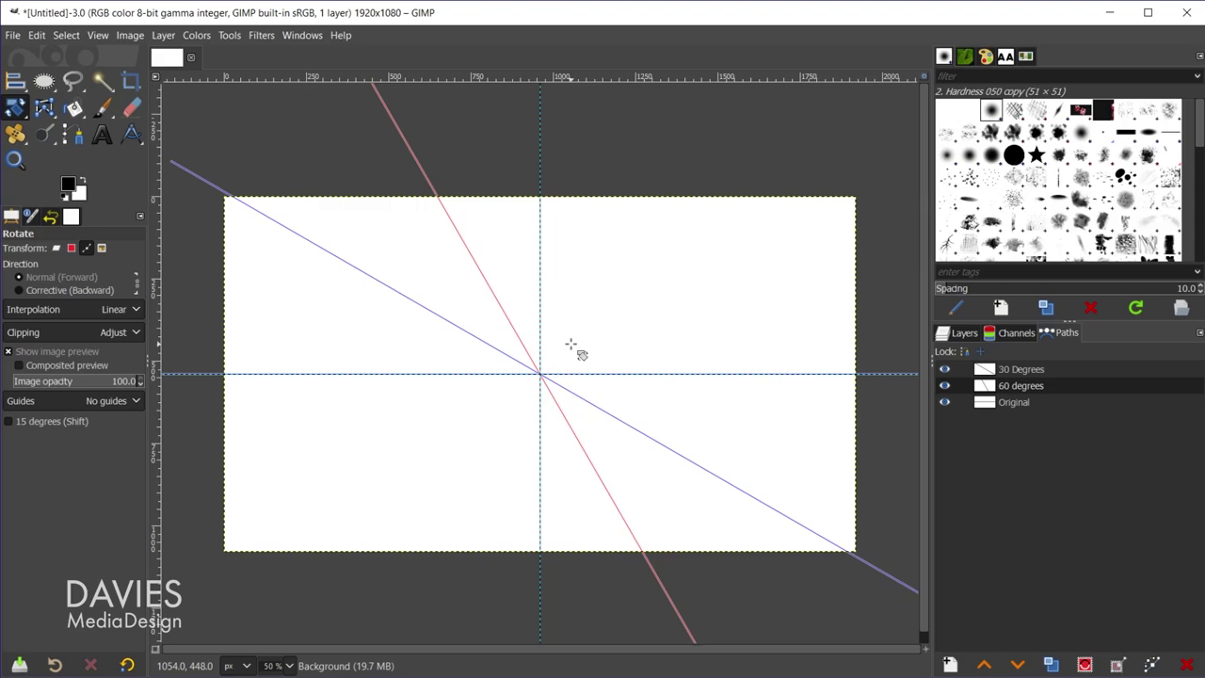
Duplicate the Original path and name the copy 'Bottom 45 degrees'
left_click(991, 403)
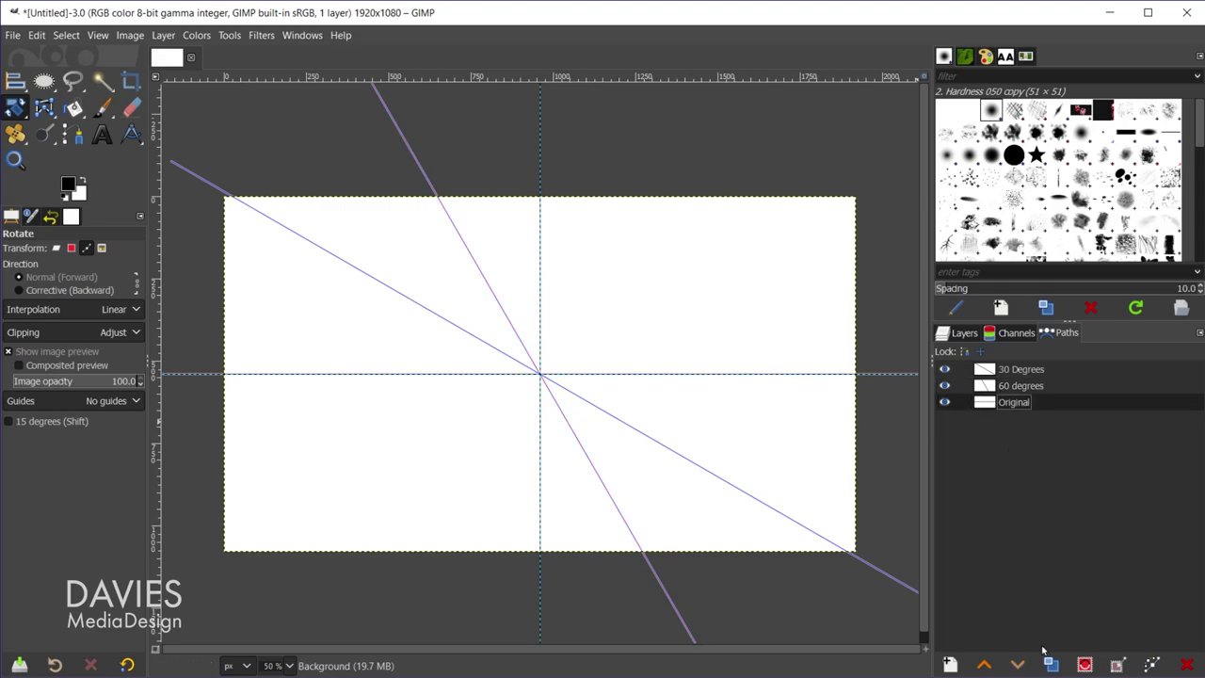
left_click(1051, 665)
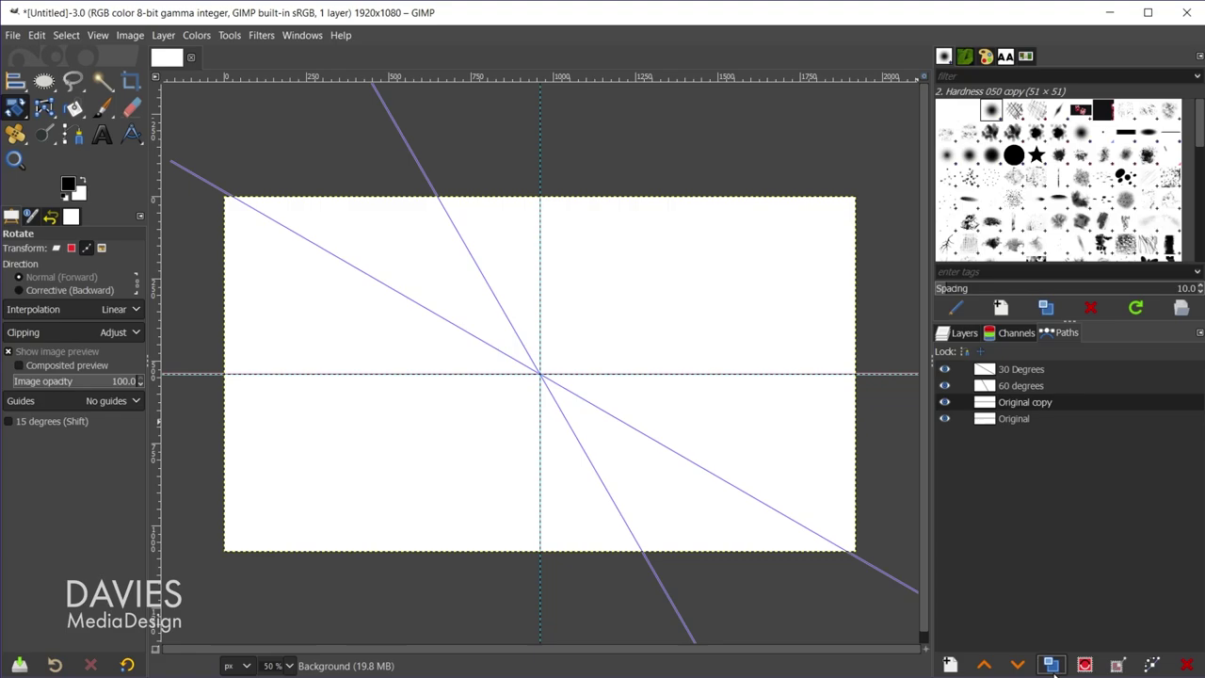
double_click(1047, 403)
type("Bottom 45 defree")
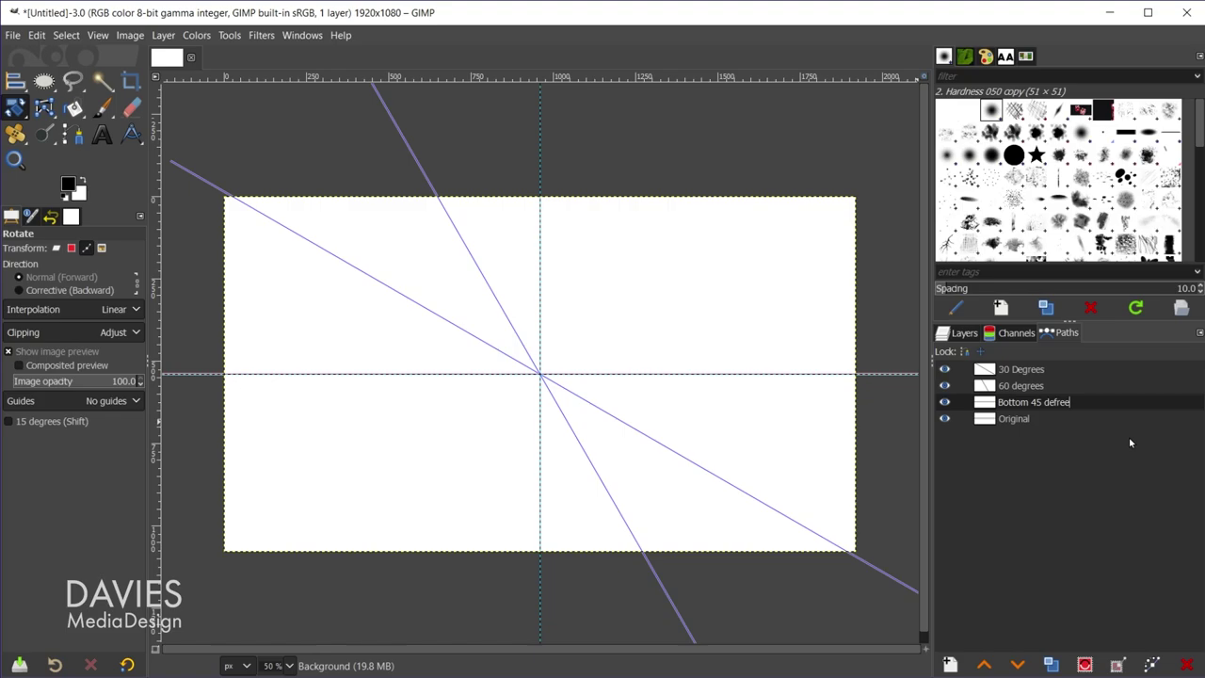
key("BackSpace")
key("BackSpace")
key("BackSpace")
key("BackSpace")
type("grees")
key("Return")
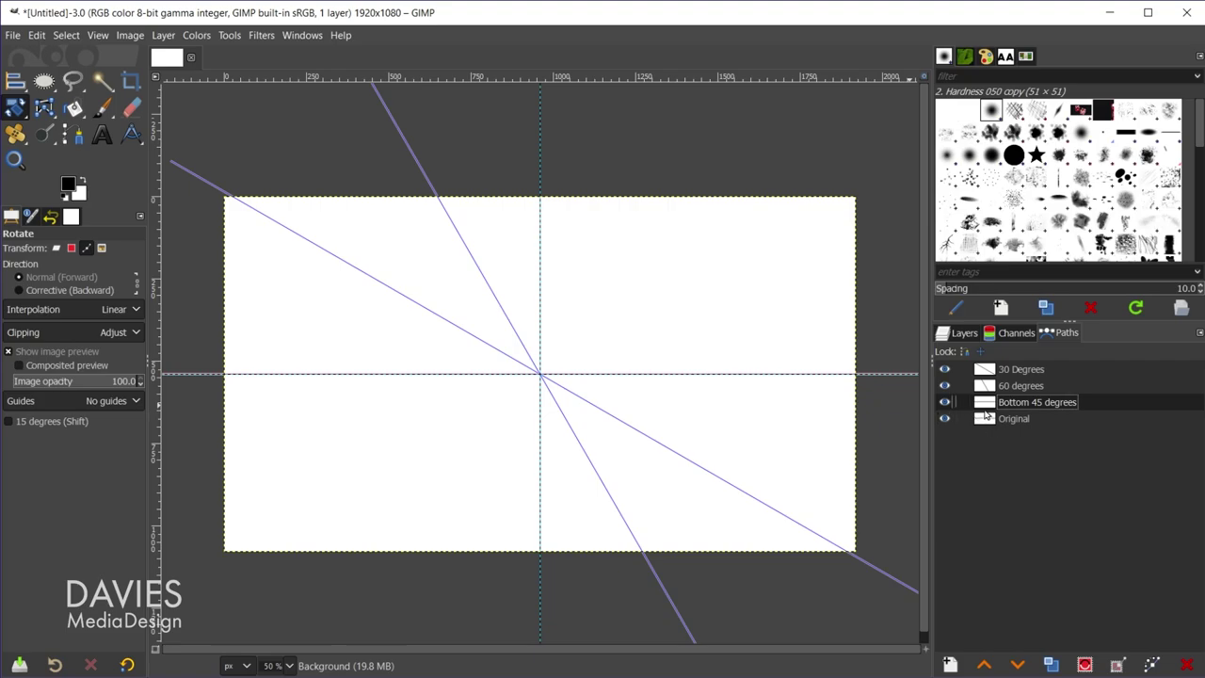
Align the copied path to the bottom edge of the image using the Alignment tool relative to Image
left_click(10, 82)
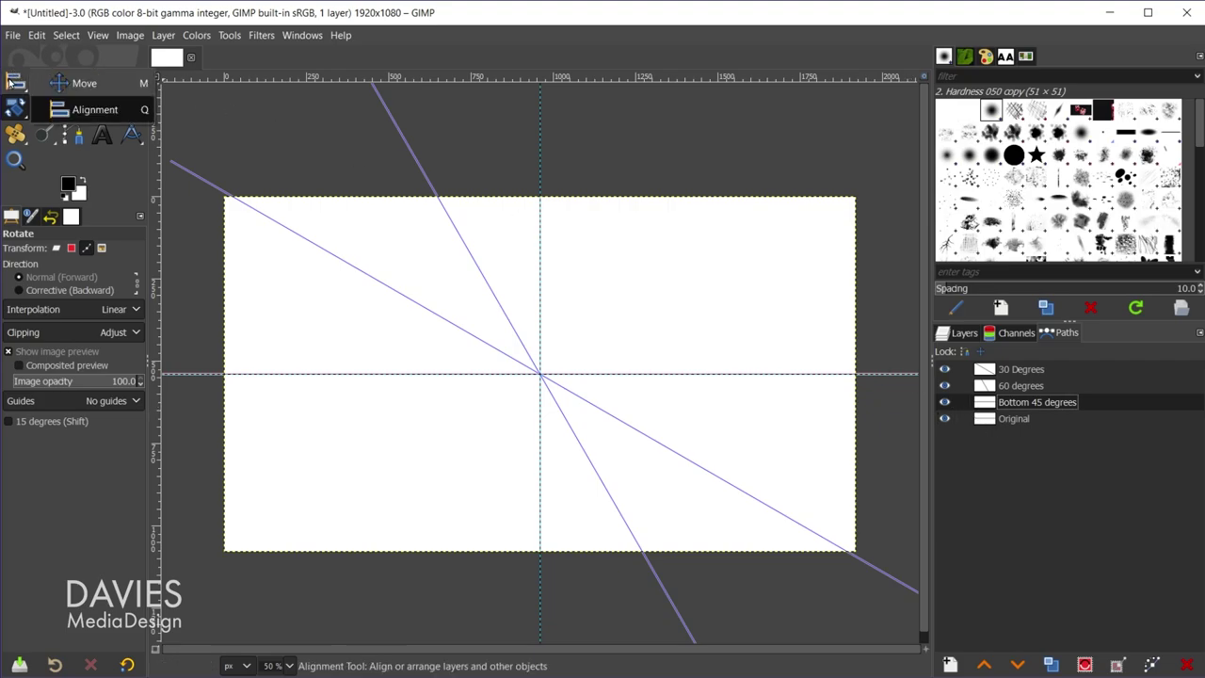
left_click(85, 110)
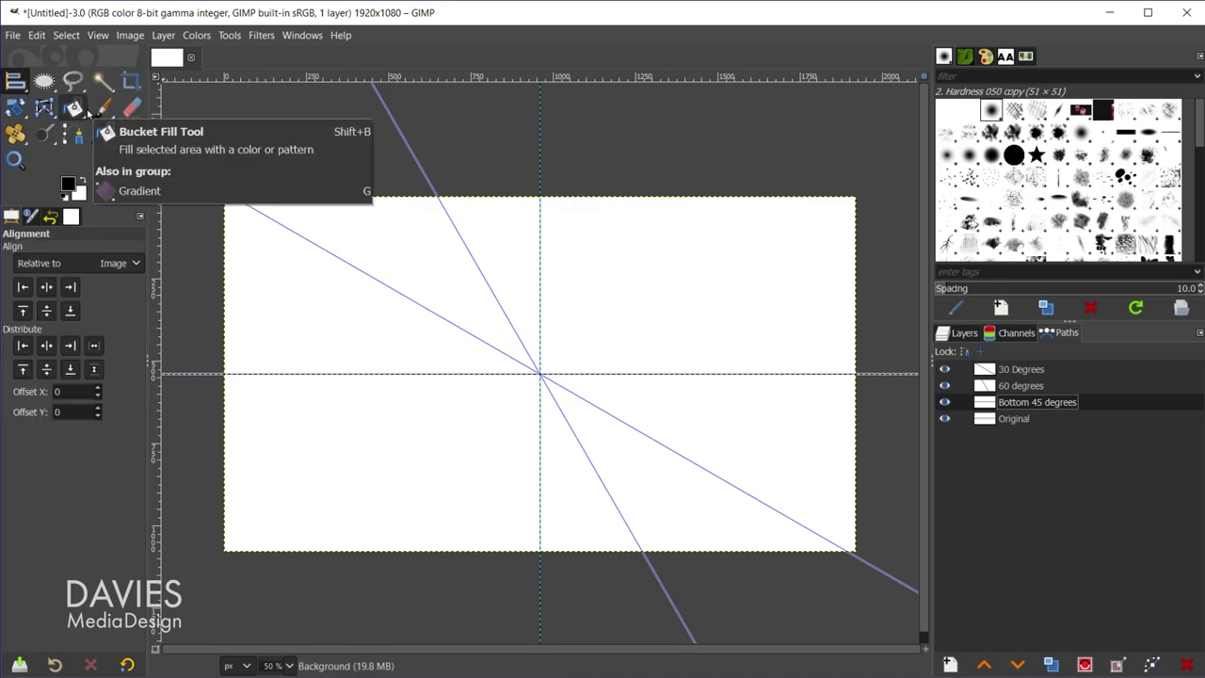
left_click(95, 270)
left_click(95, 303)
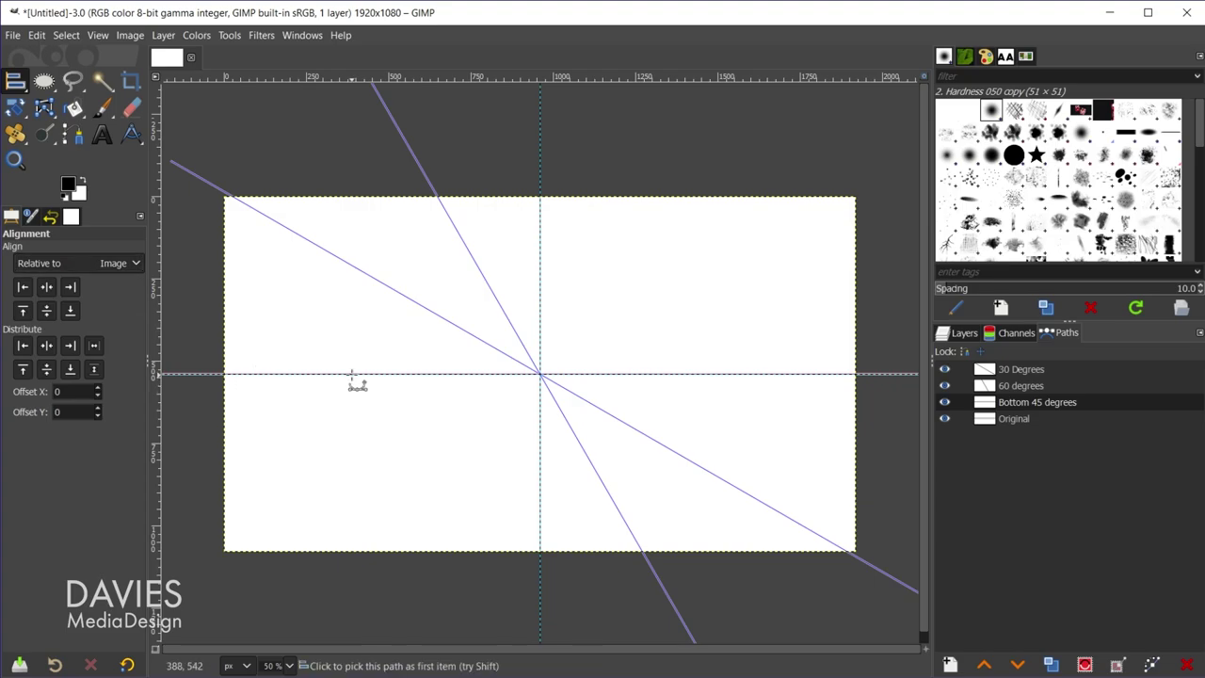
scroll(632, 568, "down", 1)
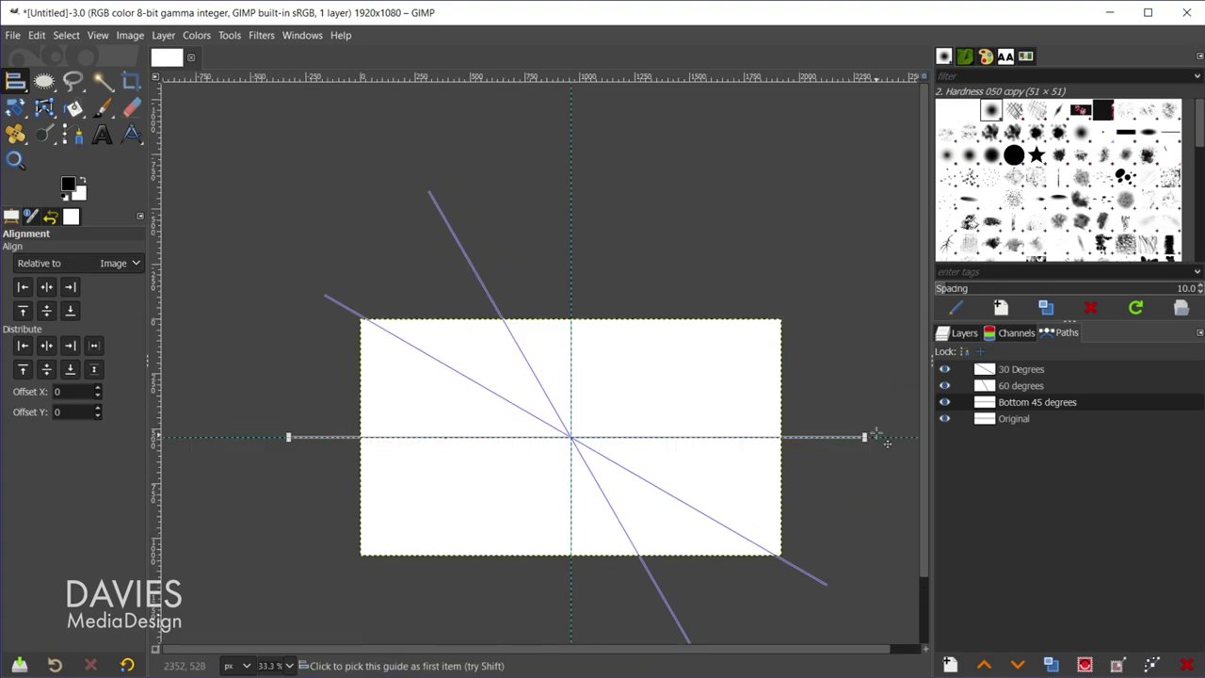
scroll(888, 457, "up", 3)
scroll(847, 396, "down", 3)
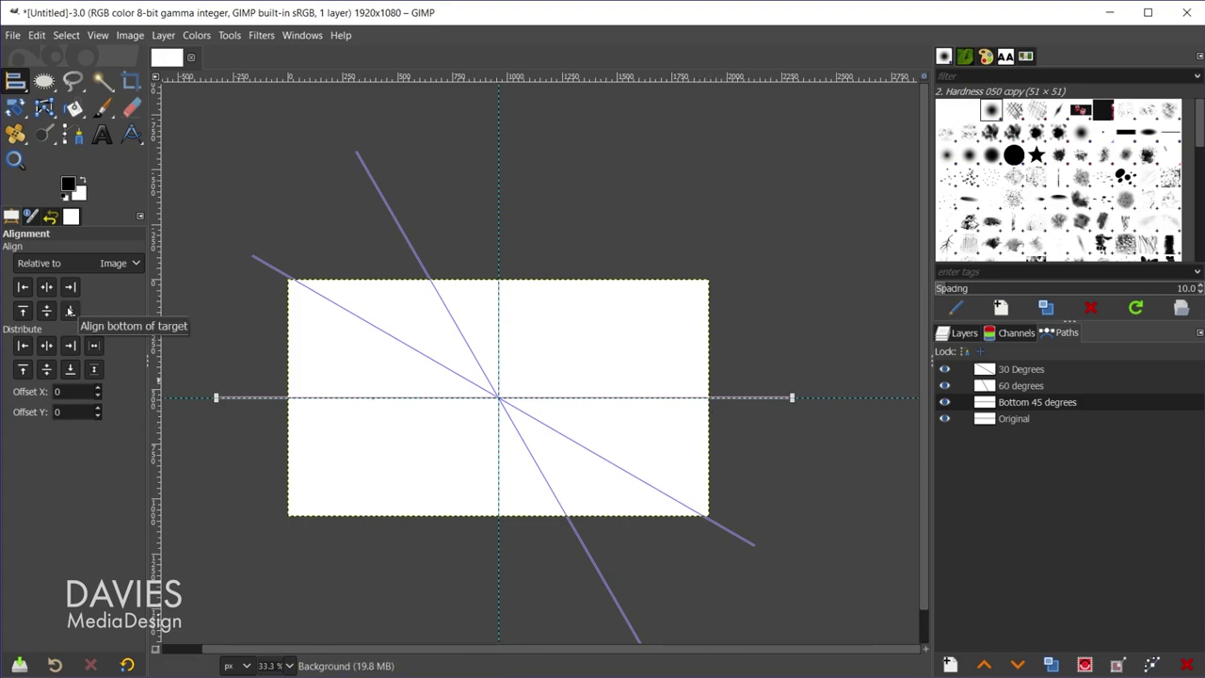
left_click(69, 311)
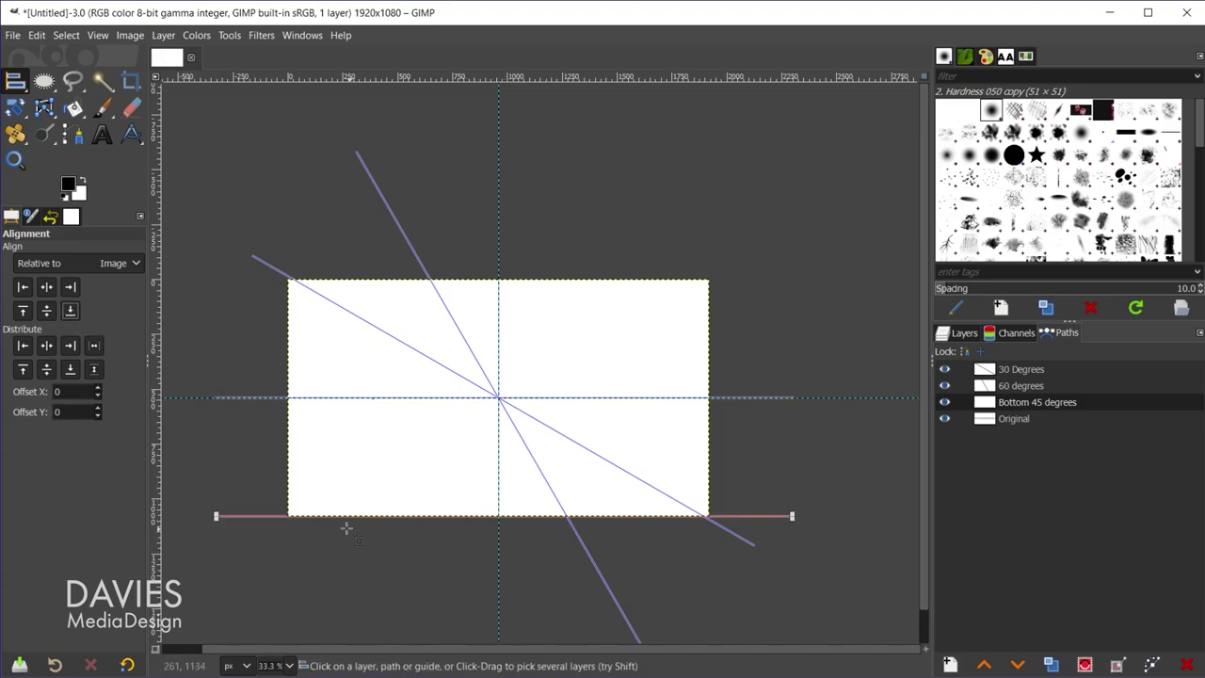
scroll(253, 537, "up", 1)
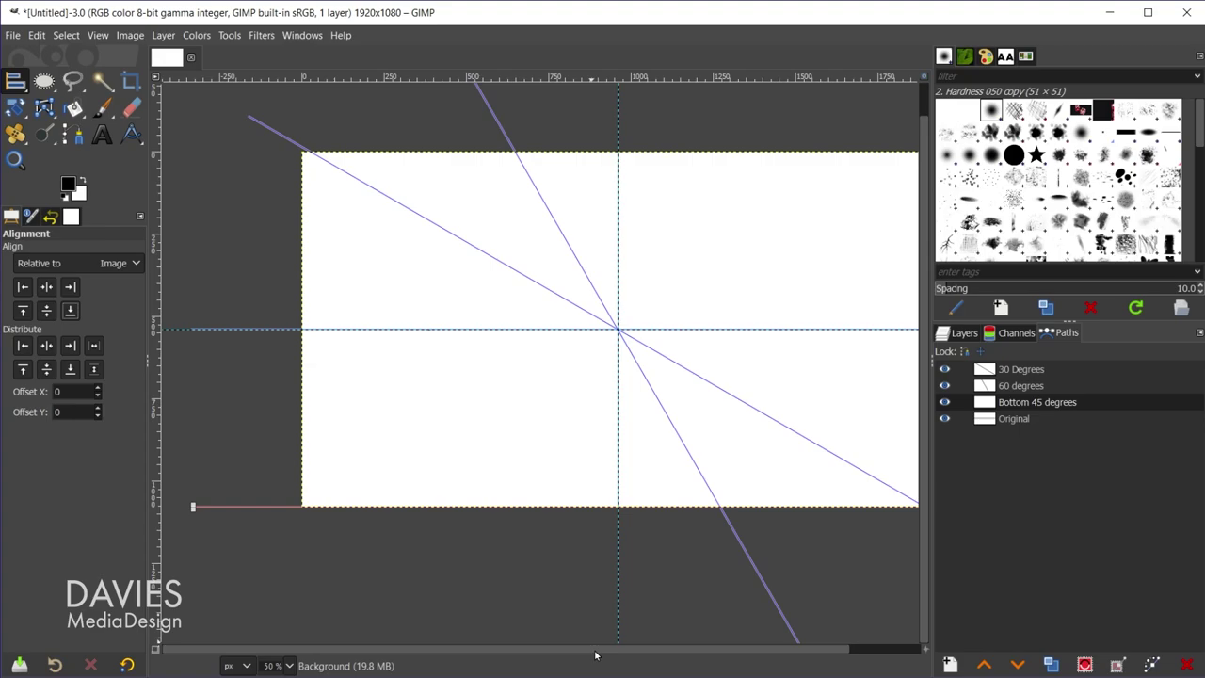
scroll(603, 654, "right", 2)
Rotate the Bottom 45 degrees path with the angle reset to 0 and the pivot's X set to 0
key("shift+r")
left_click(618, 532)
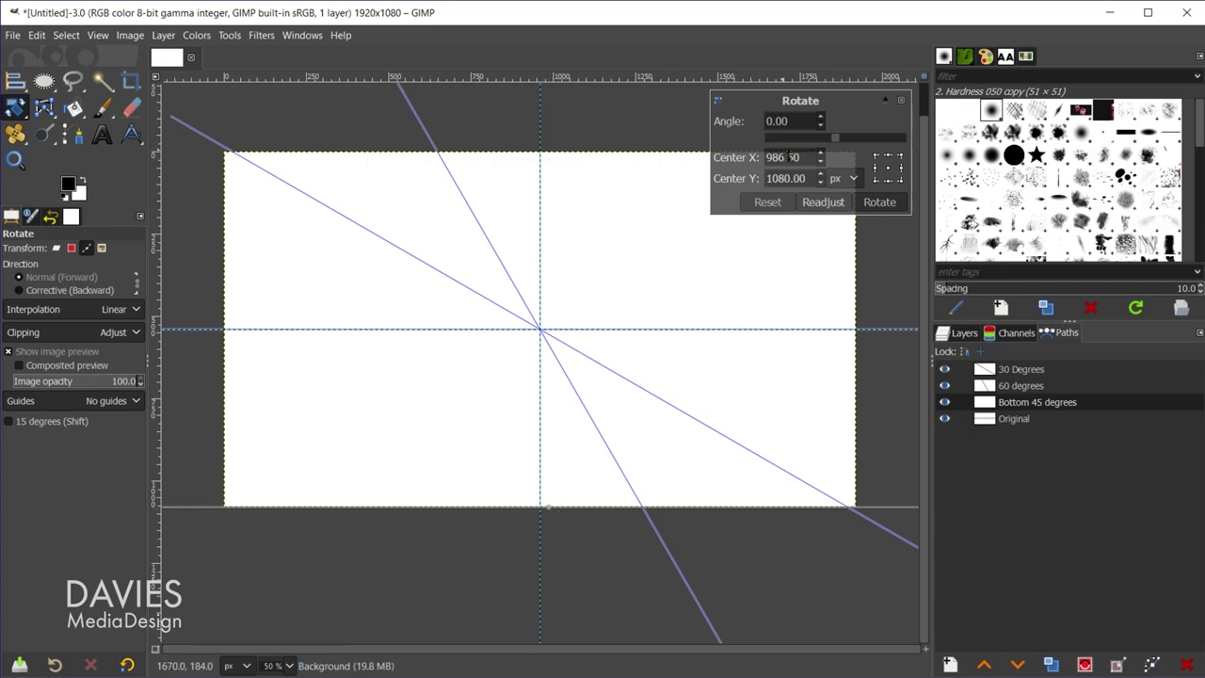
double_click(794, 157)
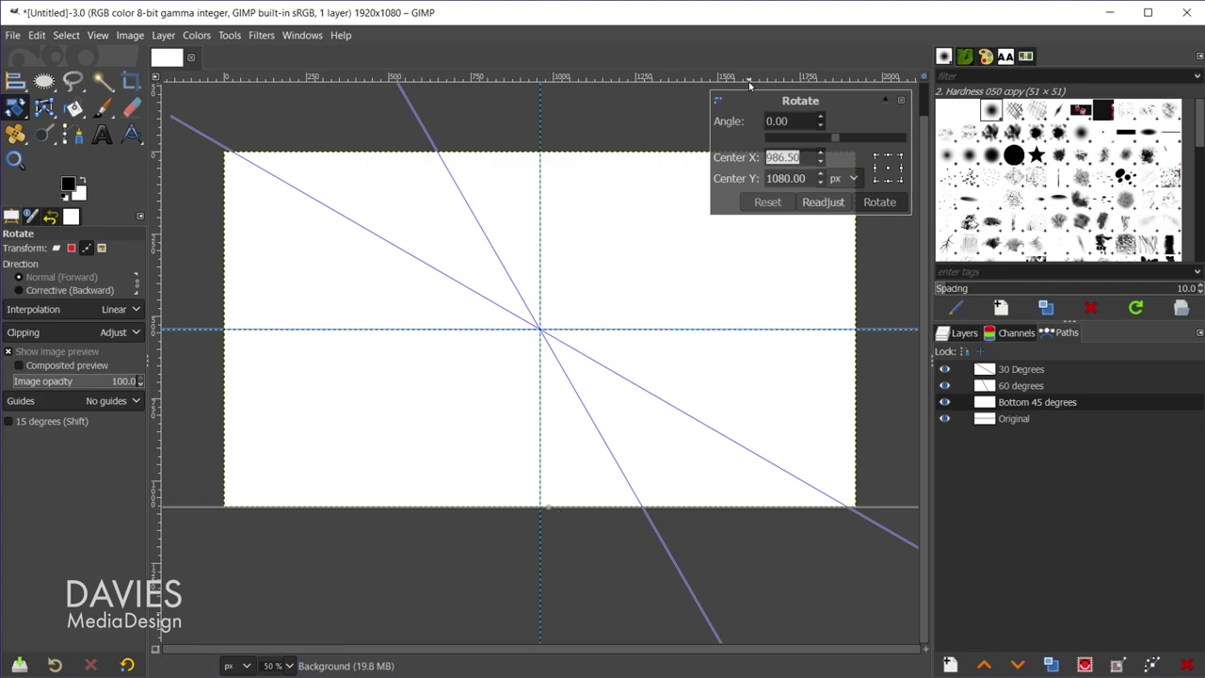
type("960.00")
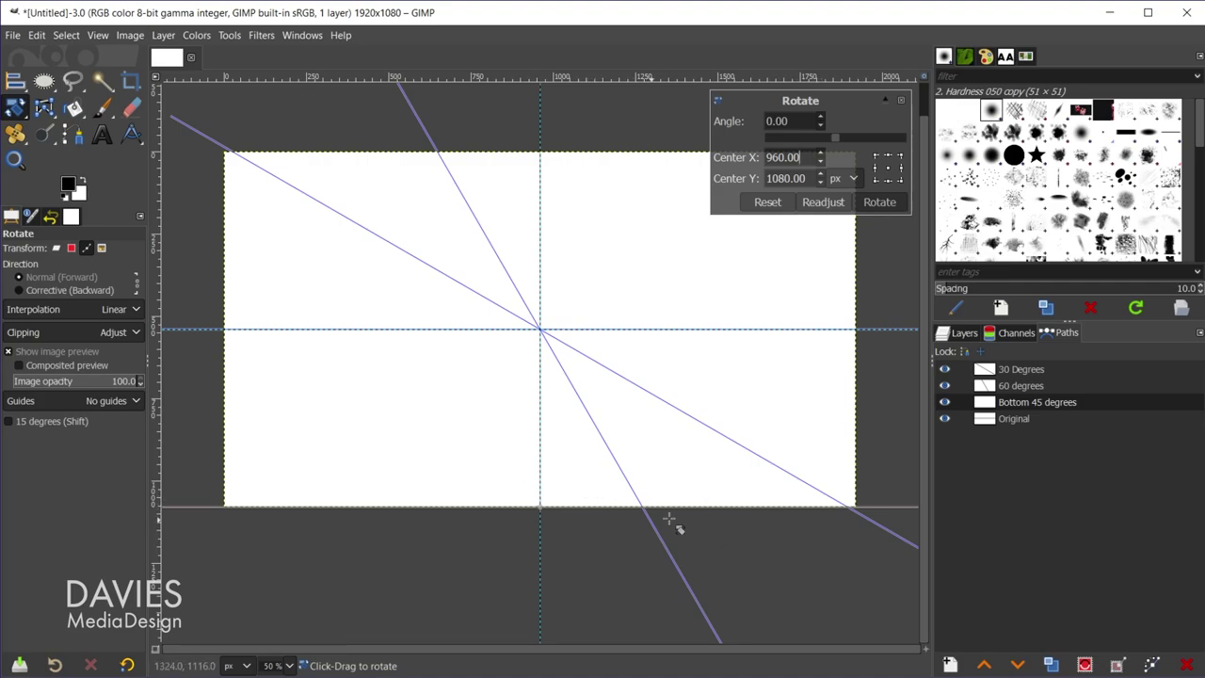
mouse_move(839, 143)
left_mouse_down()
mouse_move(851, 142)
mouse_move(835, 145)
left_mouse_up()
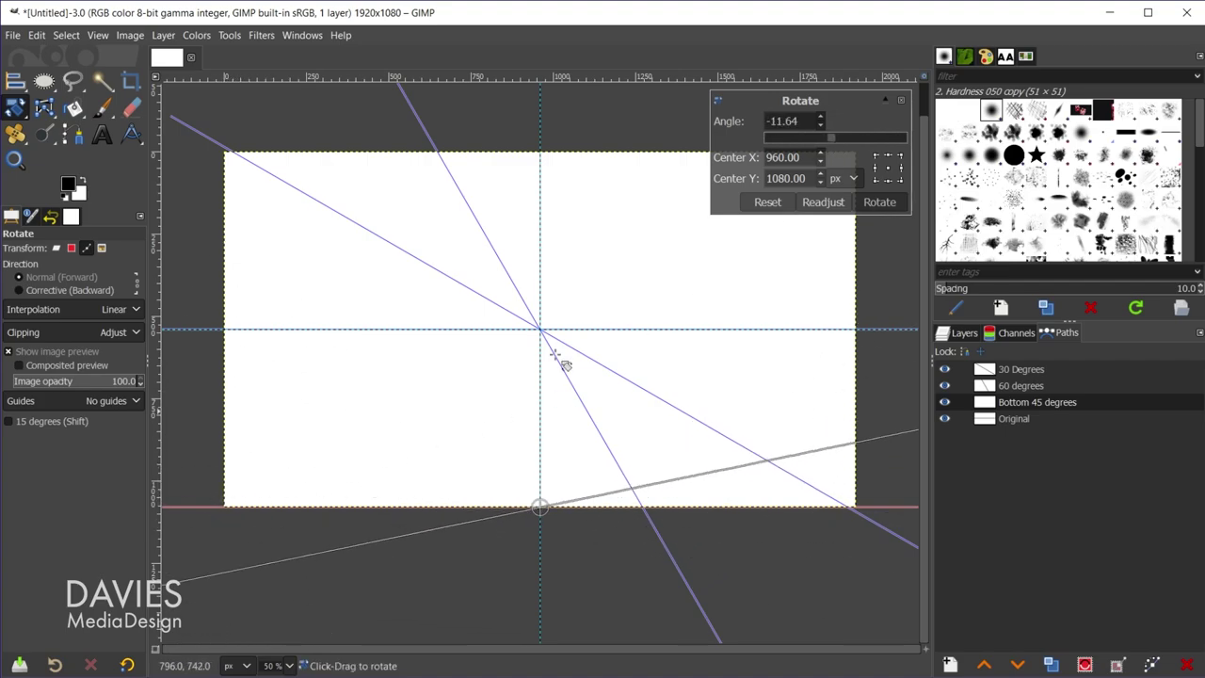
type("0")
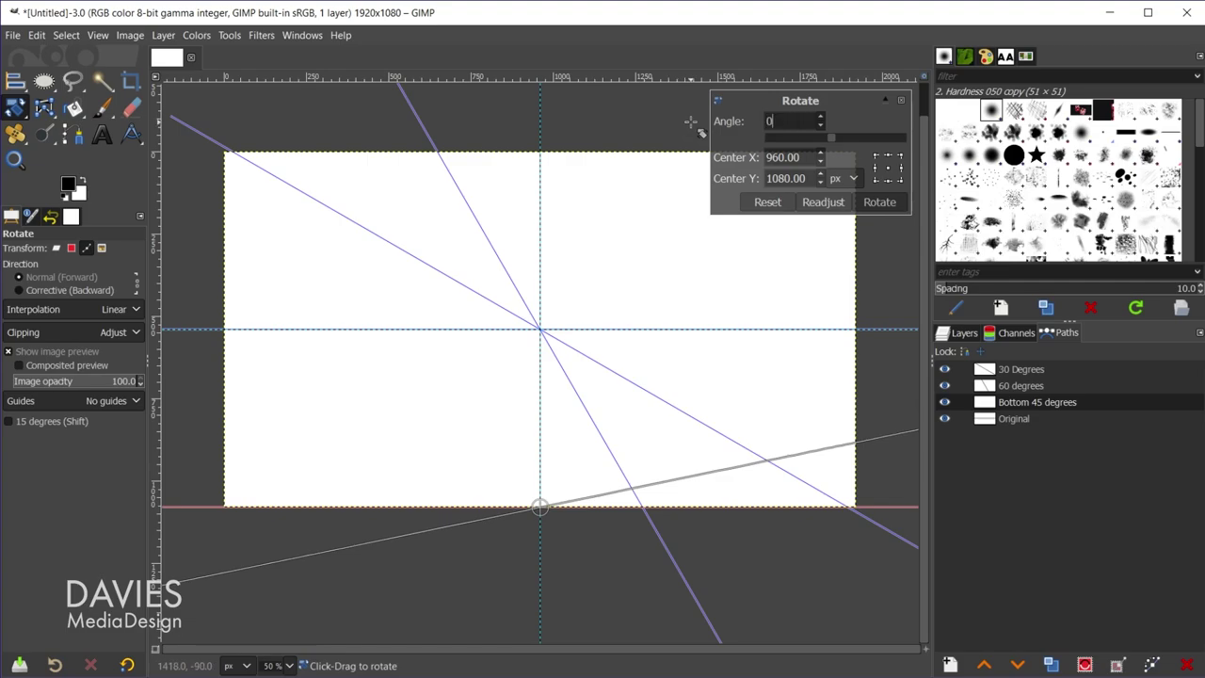
key("Return")
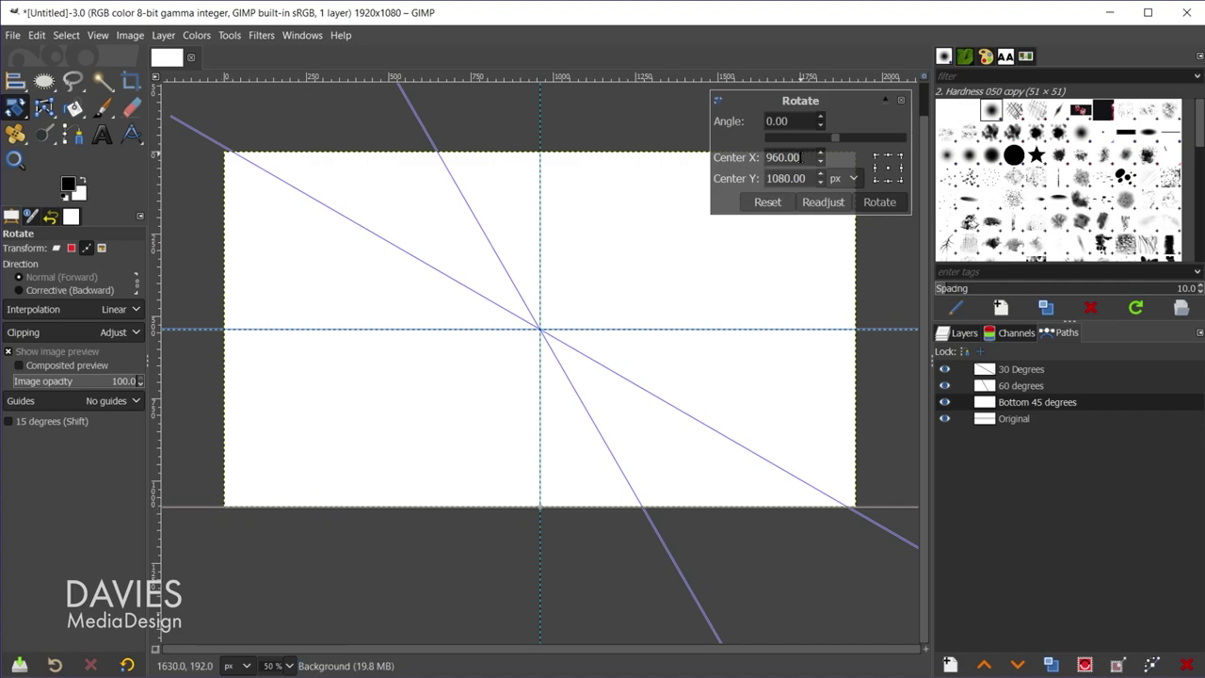
double_click(800, 158)
type("0")
Keep the pivot X at 0 and enter a rotation angle of 45.00, trying -45 along the way
left_click_drag(785, 157, 718, 166)
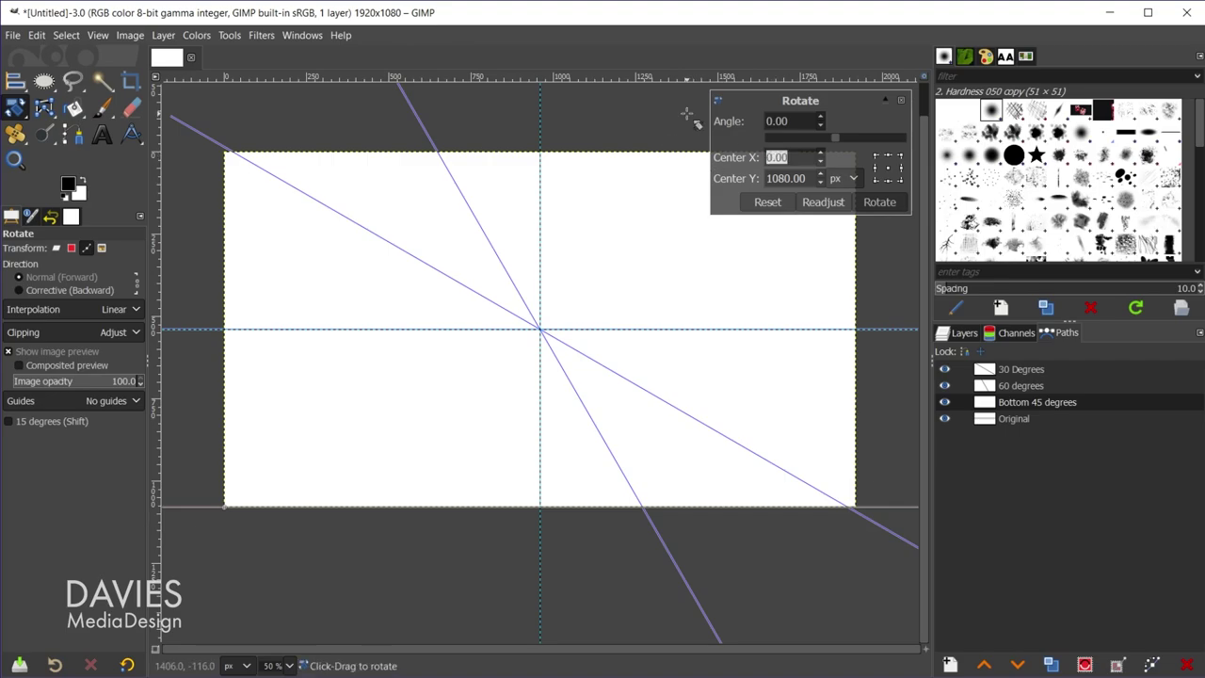
type("192")
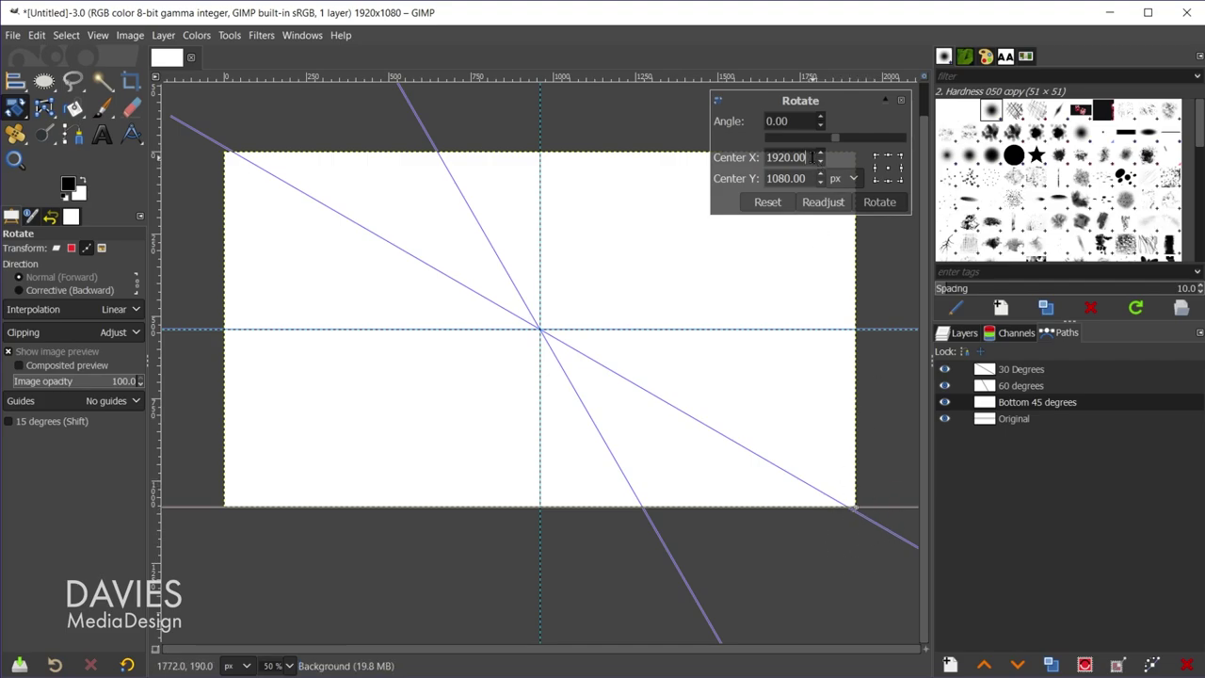
triple_click(812, 157)
type("0")
left_click(795, 120)
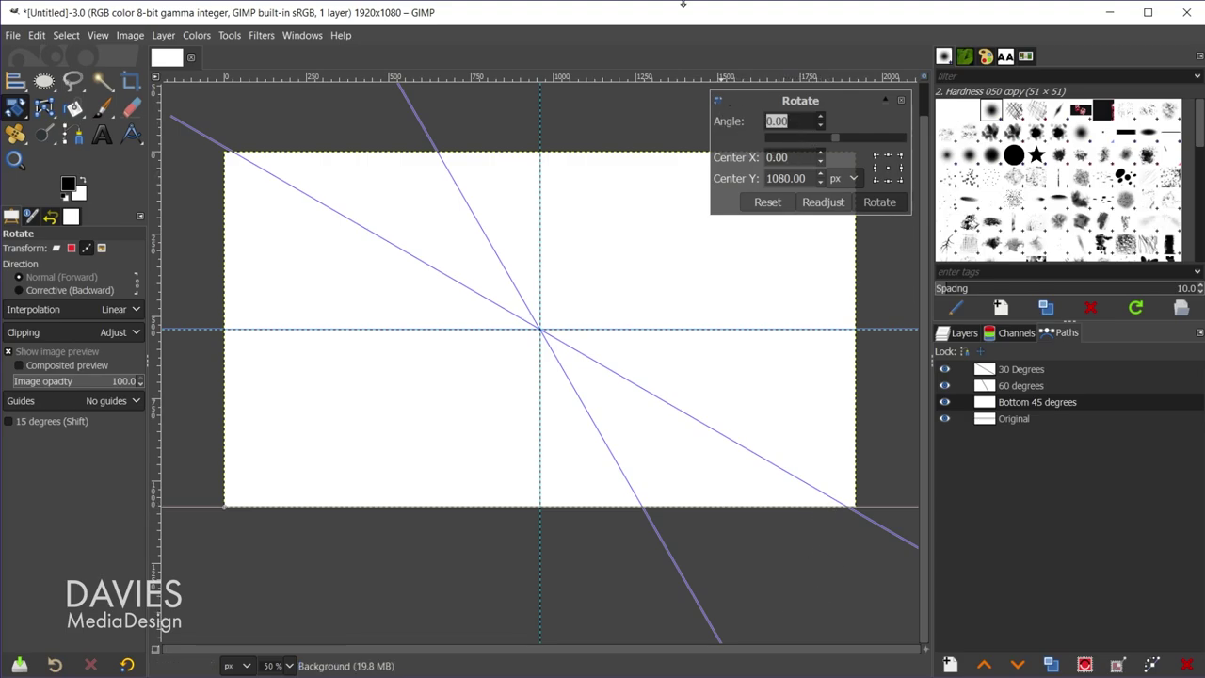
type("45.00")
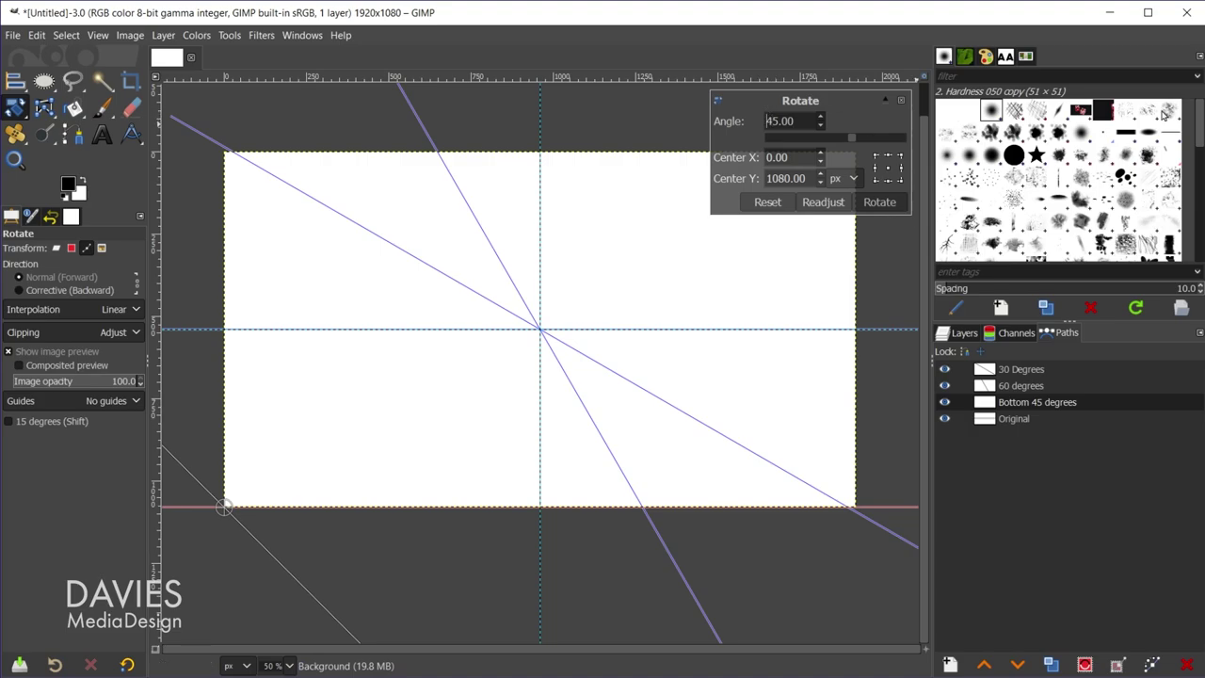
type("-")
key("BackSpace")
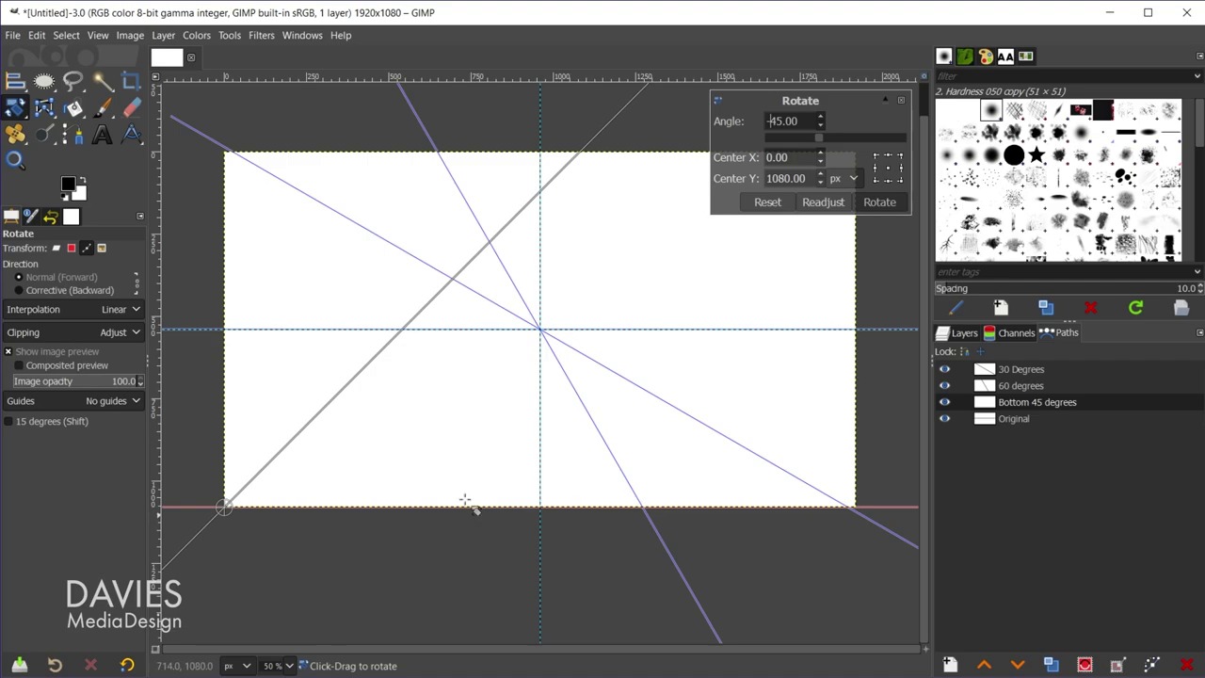
Reset the rotation and place the pivot at the line's left end, -336 by 1080
left_click(774, 204)
double_click(786, 158)
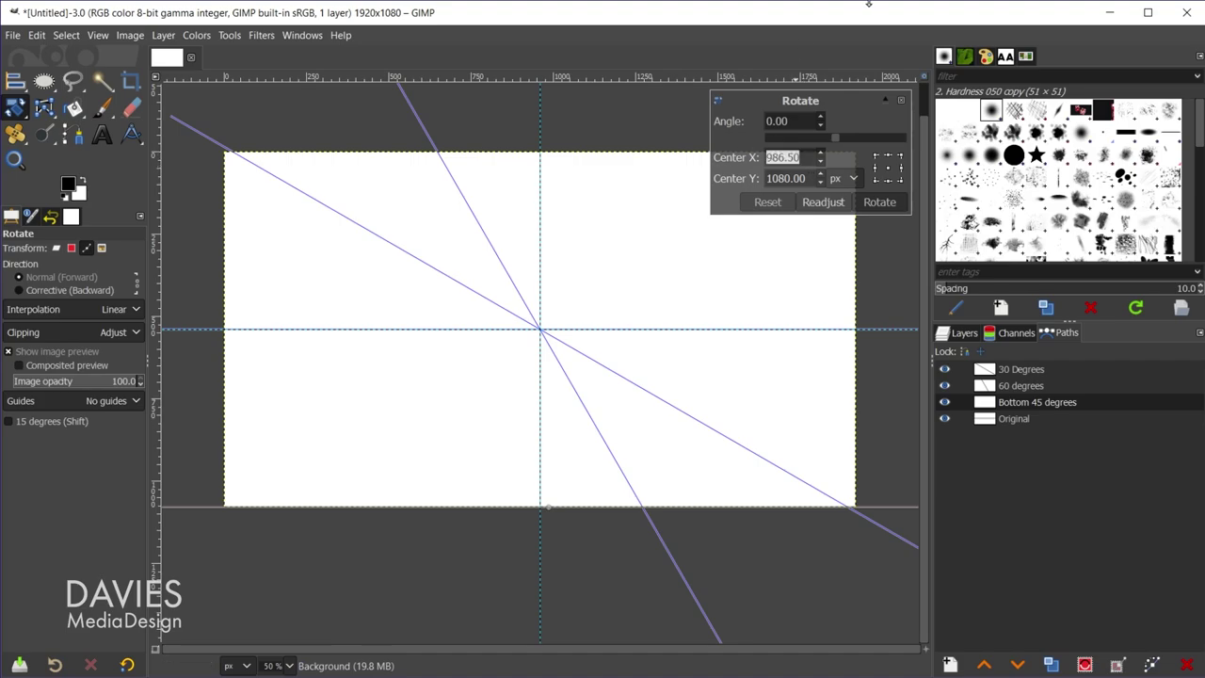
type("0")
key("Tab")
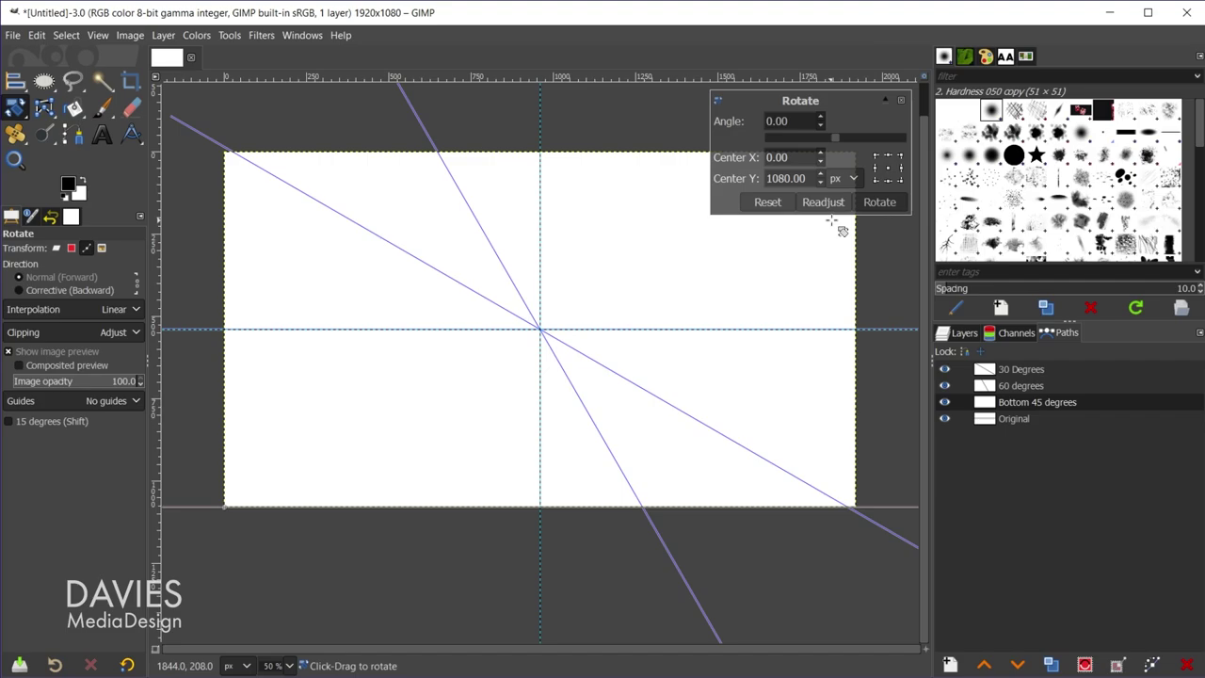
left_click(876, 173)
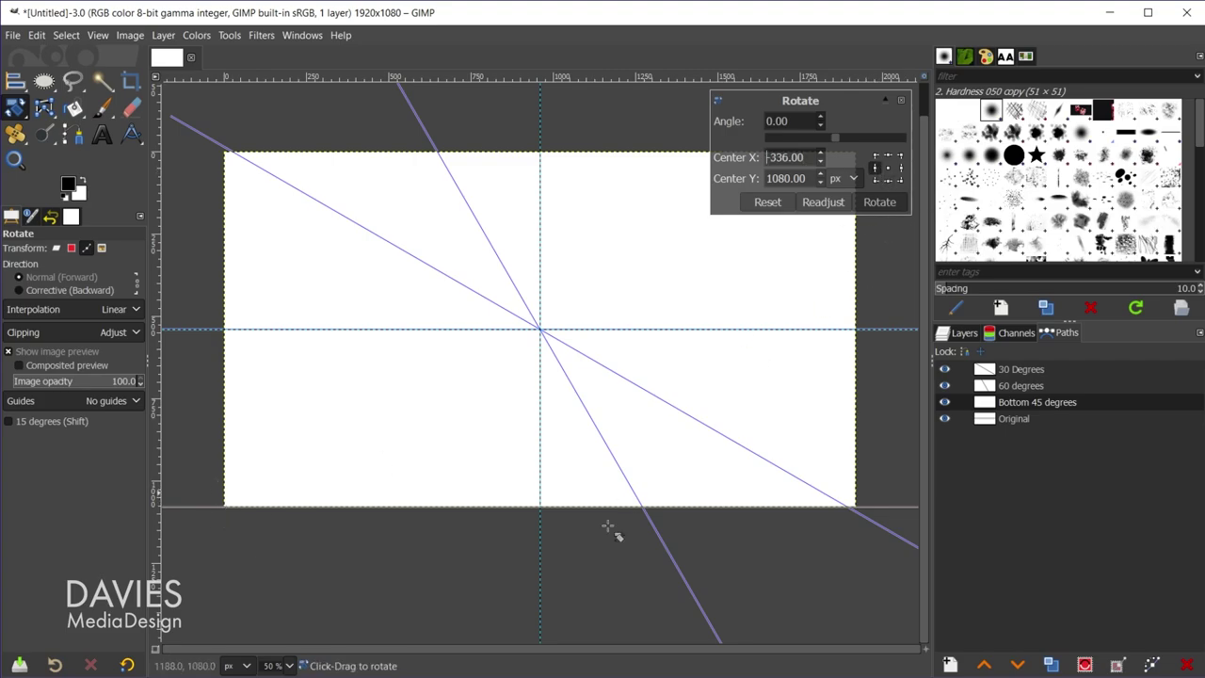
key("minus")
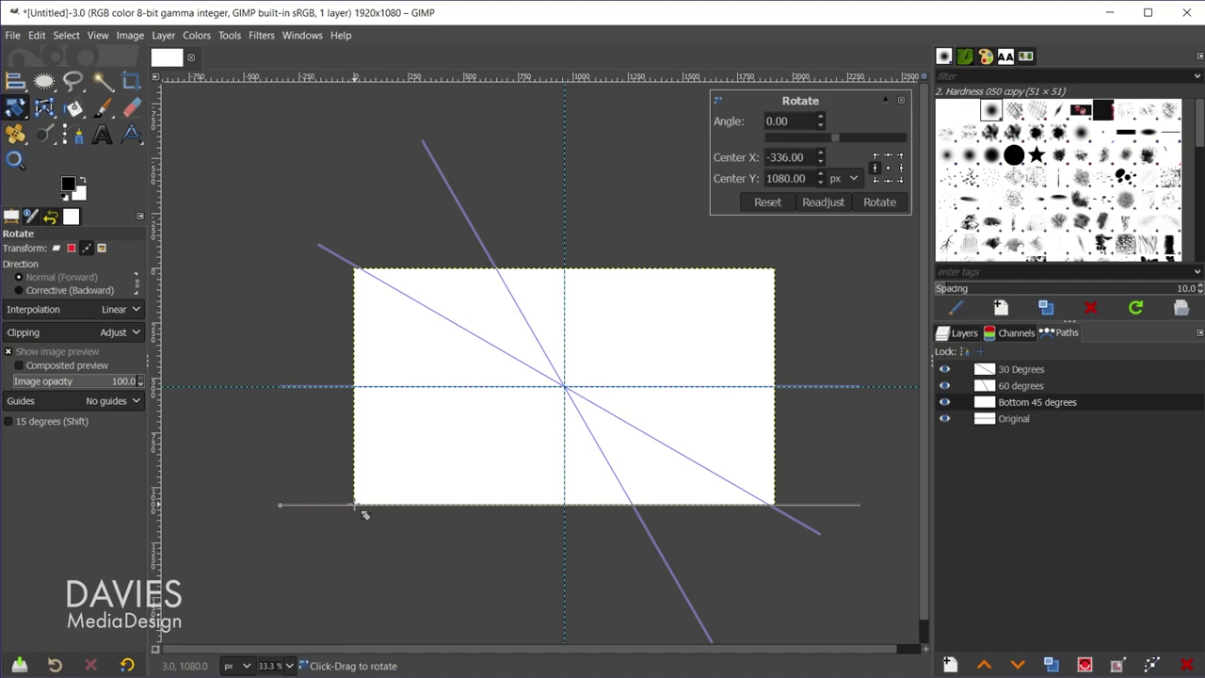
Set the pivot X back to 0 and apply the -45° rotation to the Bottom 45 degrees line
left_click_drag(766, 157, 763, 157)
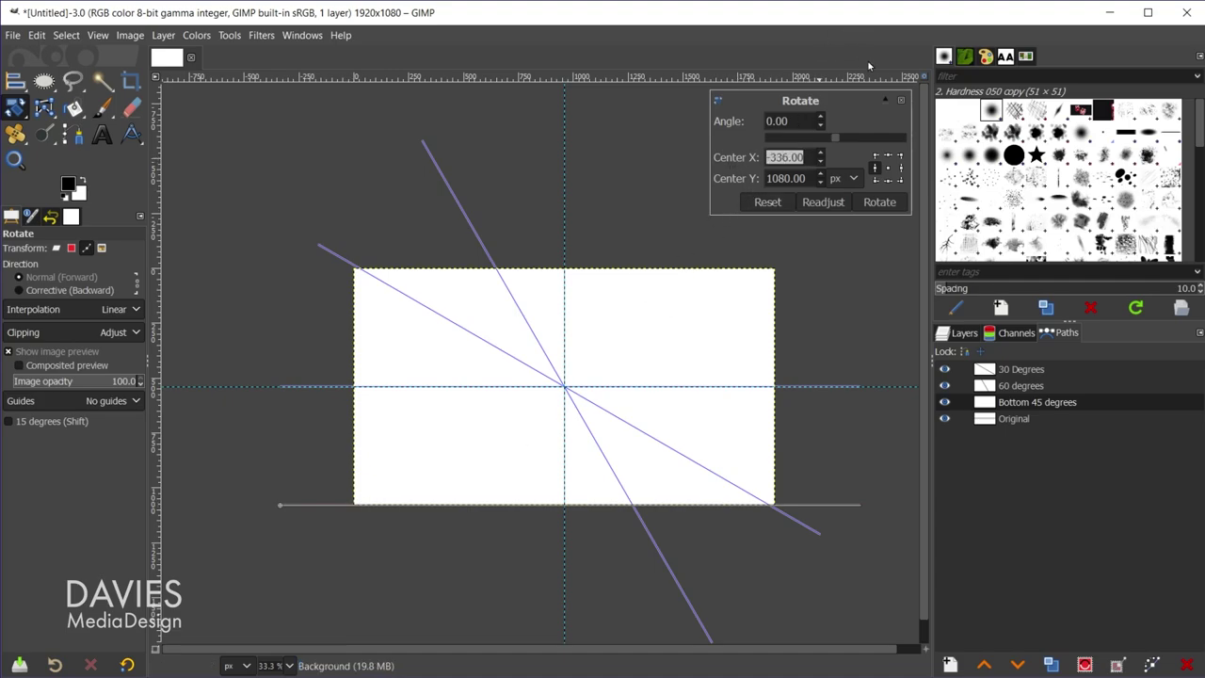
left_click(902, 168)
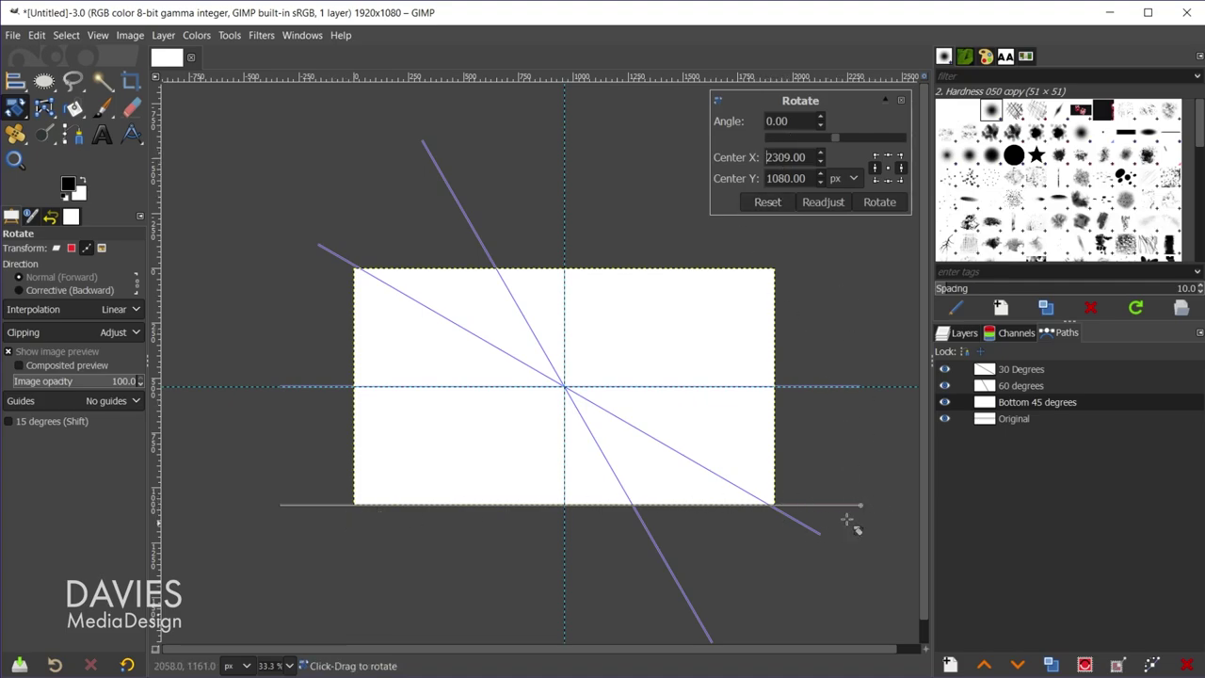
mouse_move(833, 150)
left_mouse_down()
mouse_move(851, 143)
mouse_move(847, 155)
left_mouse_up()
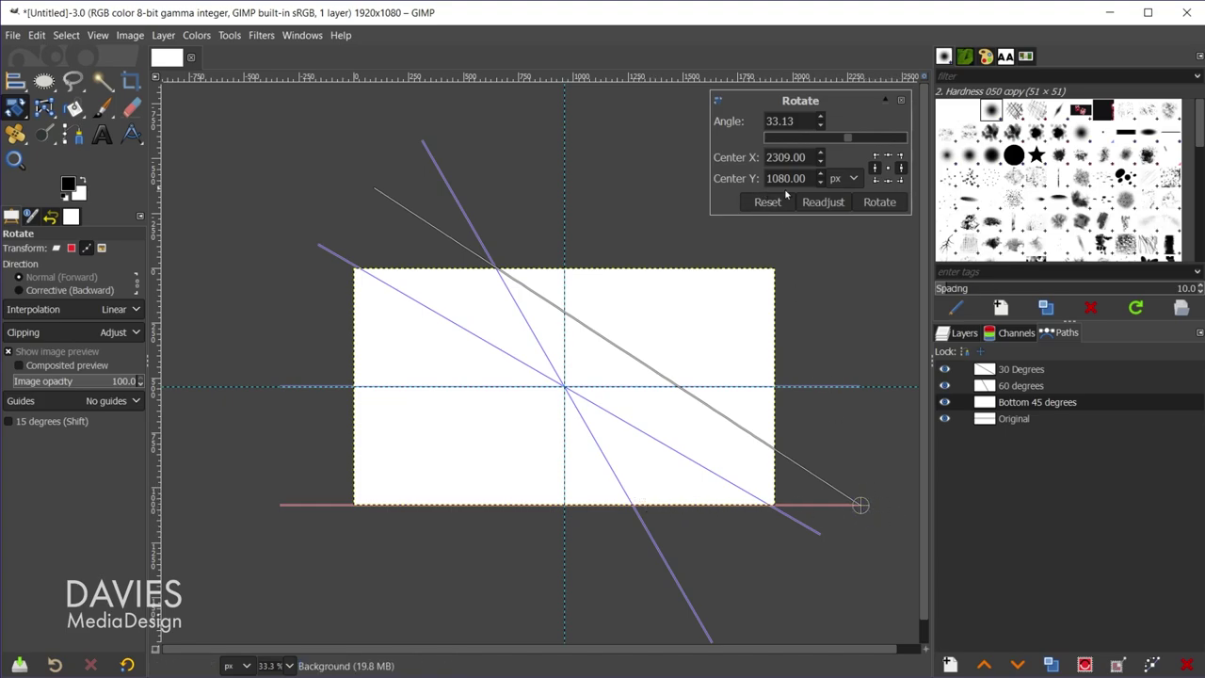
double_click(814, 156)
type("1920")
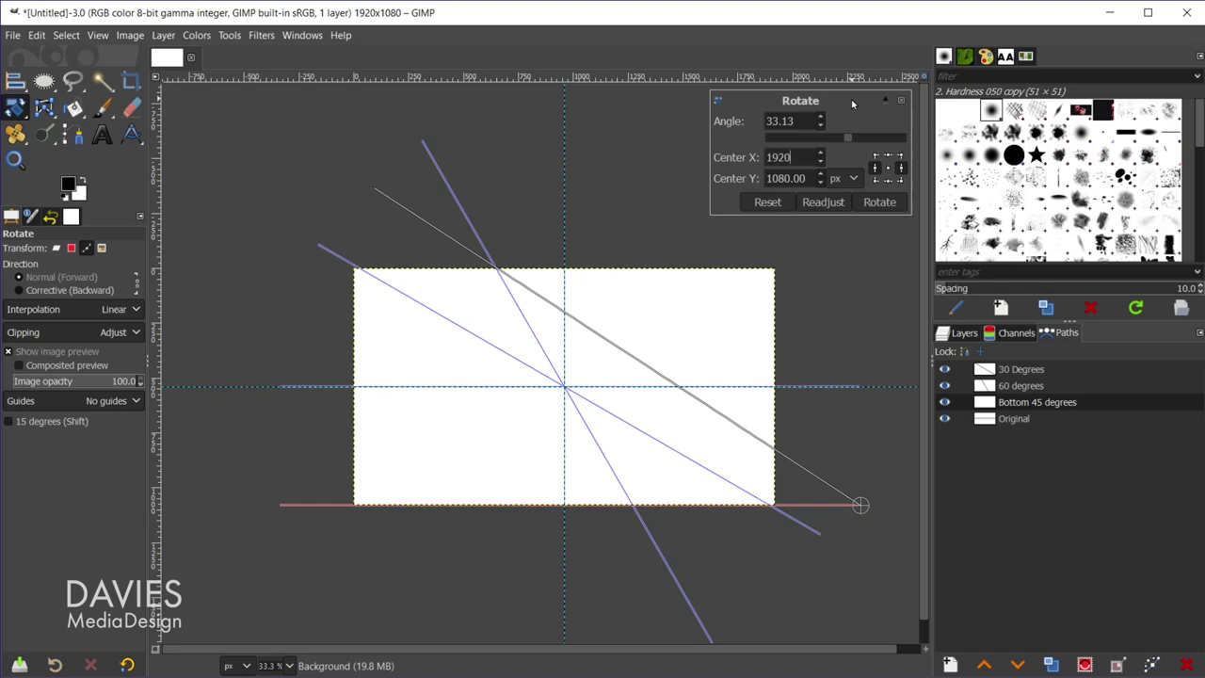
key("Tab")
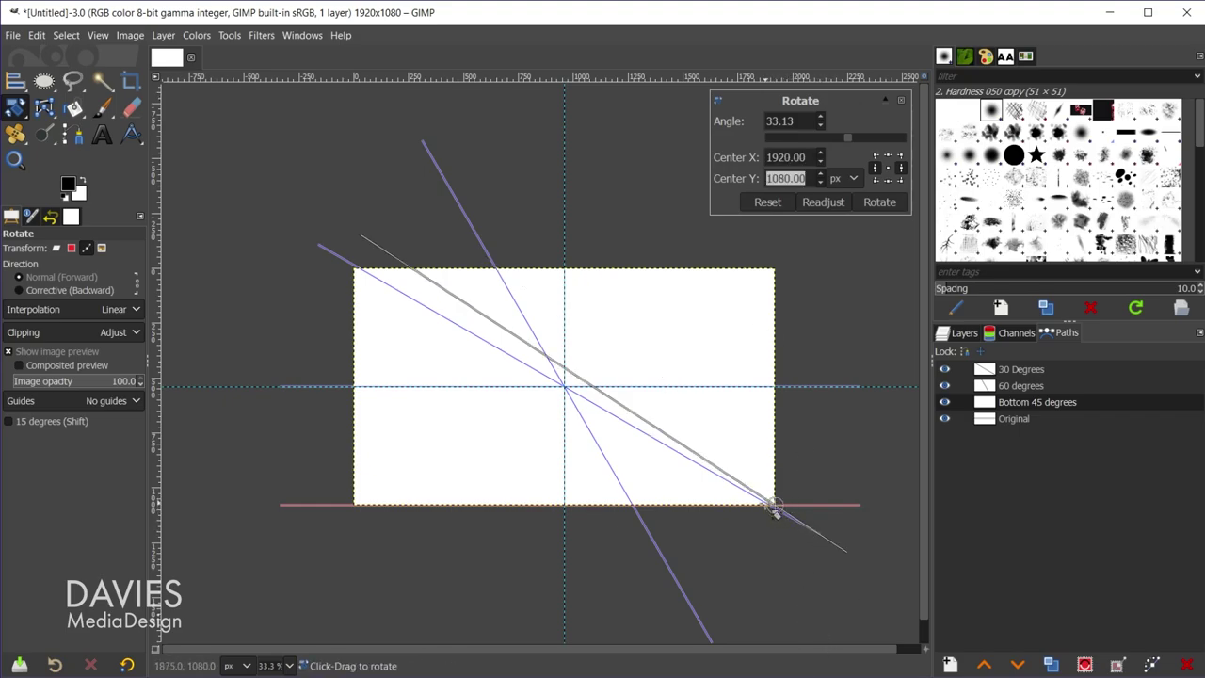
triple_click(811, 157)
type("0")
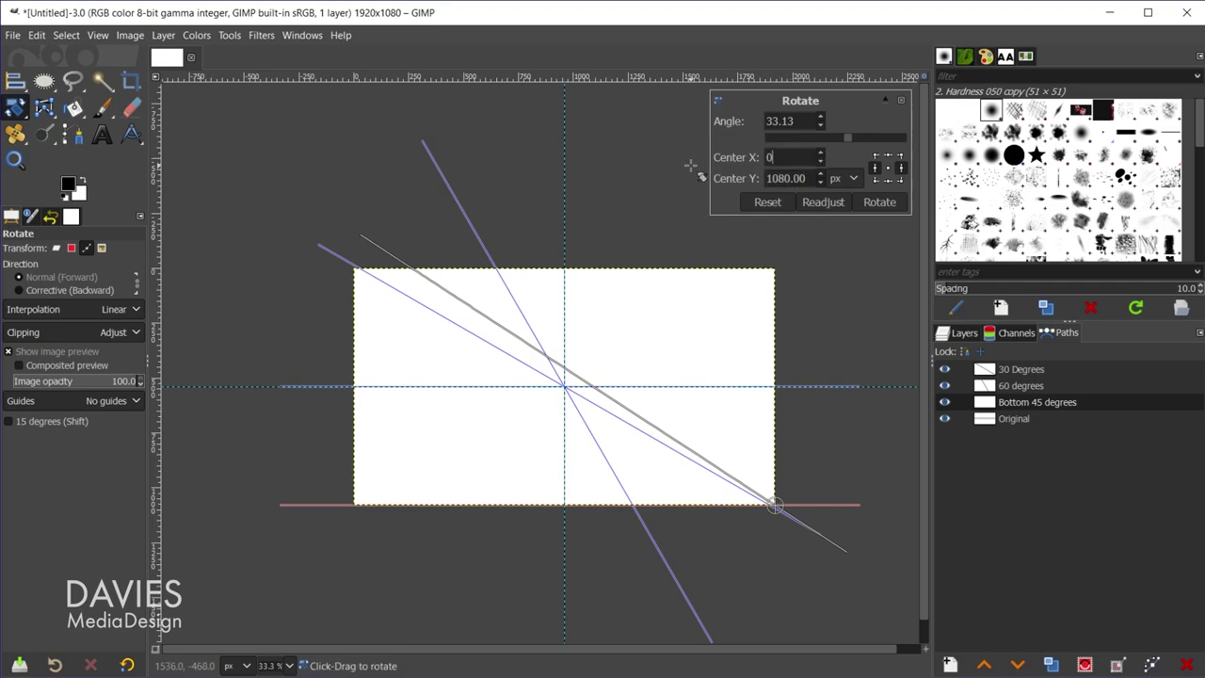
key("shift+Tab")
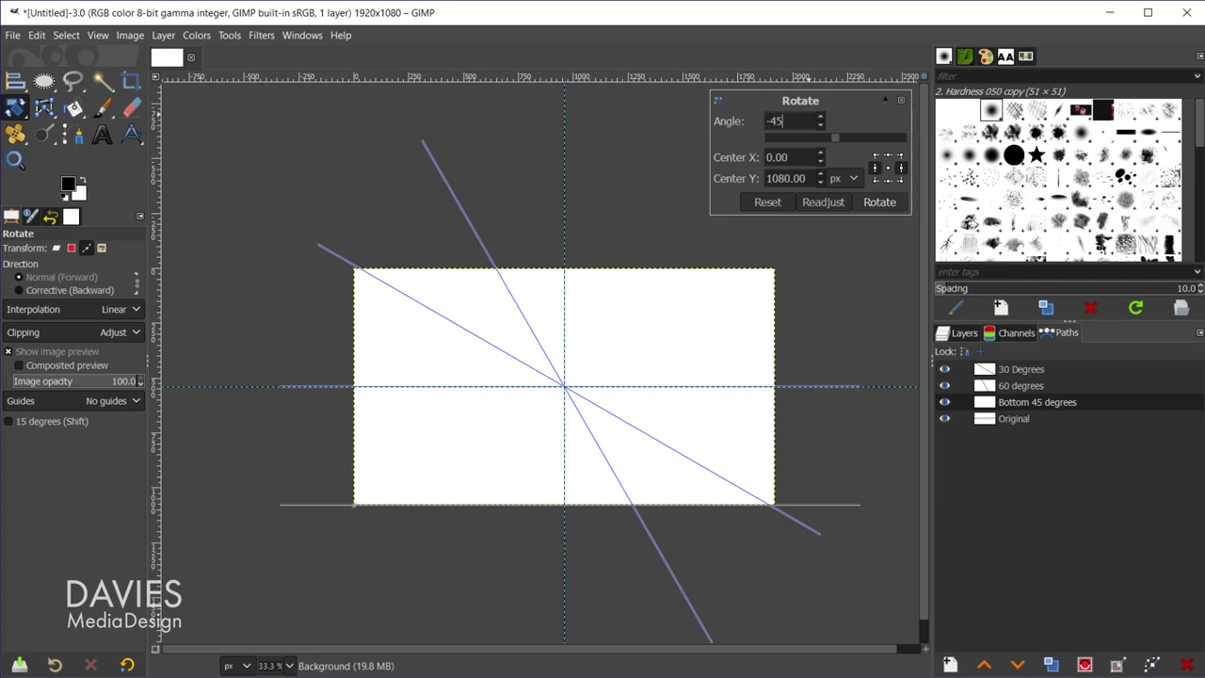
left_click(885, 203)
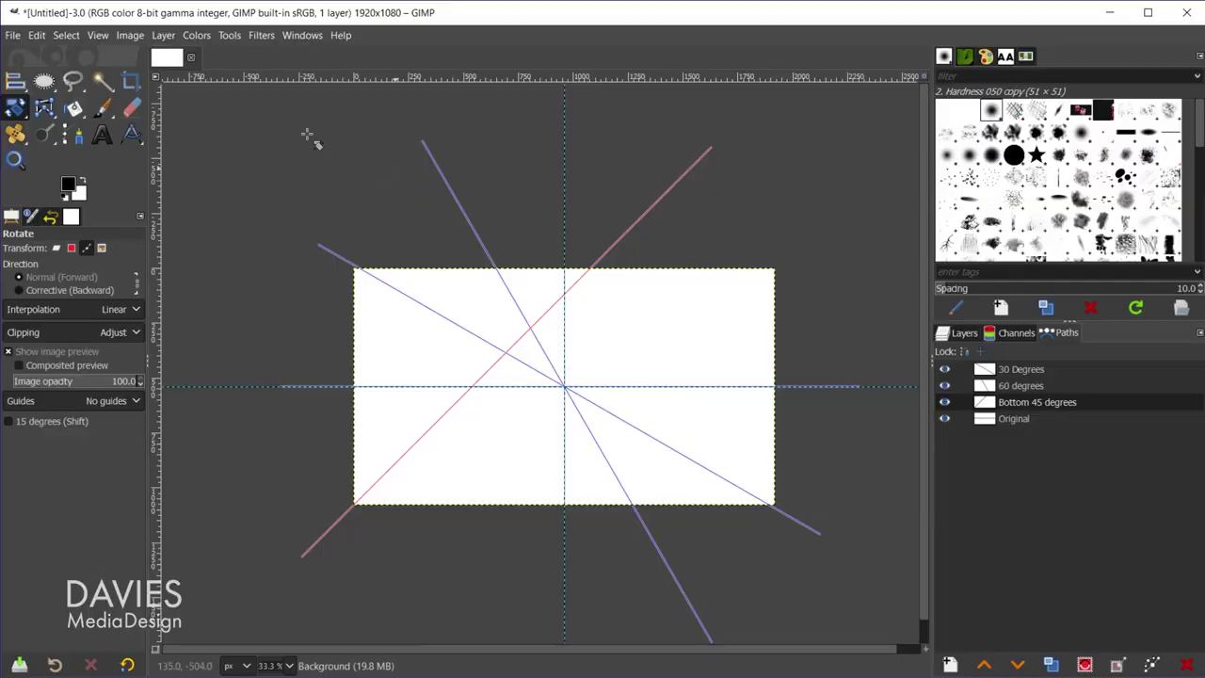
Convert a rectangle selection in the right half into the visible path 'Selection', then deselect
left_click(44, 82)
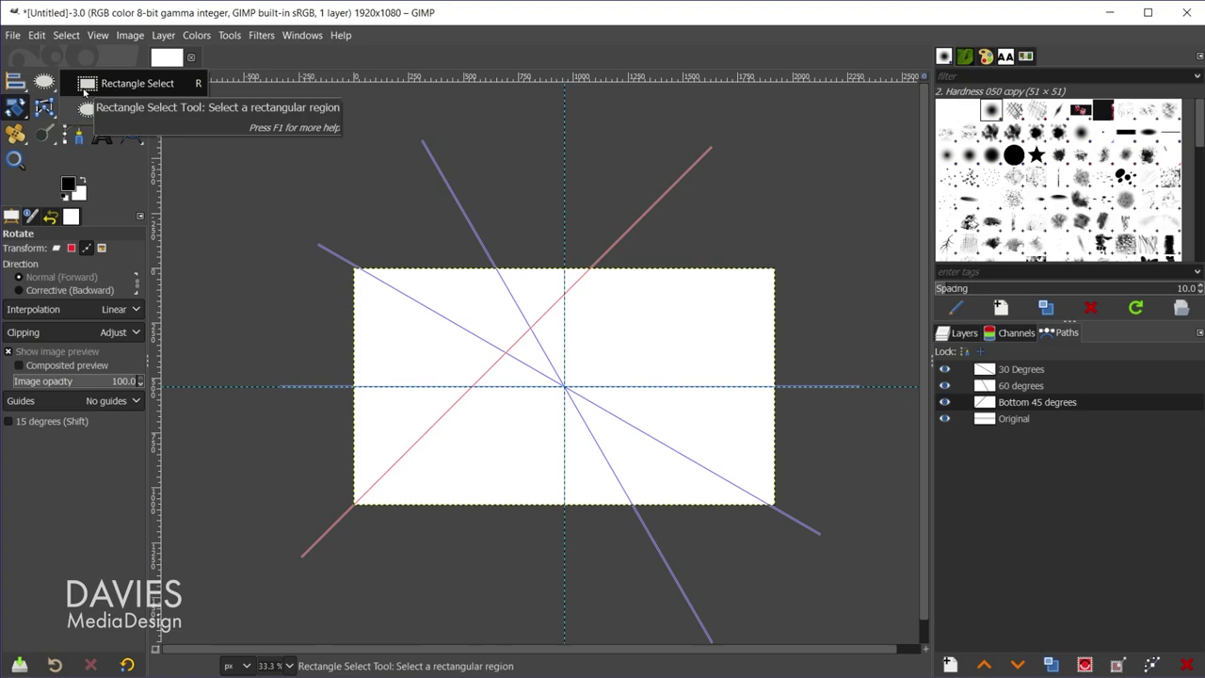
left_click(104, 83)
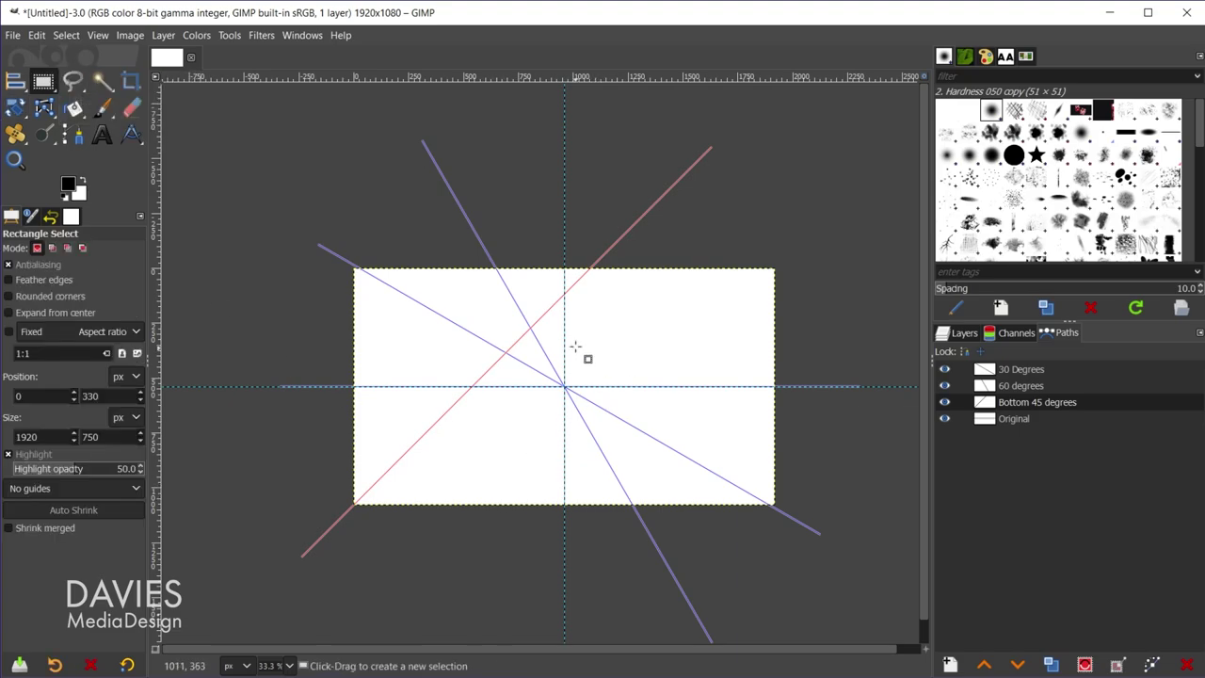
left_click_drag(581, 334, 759, 443)
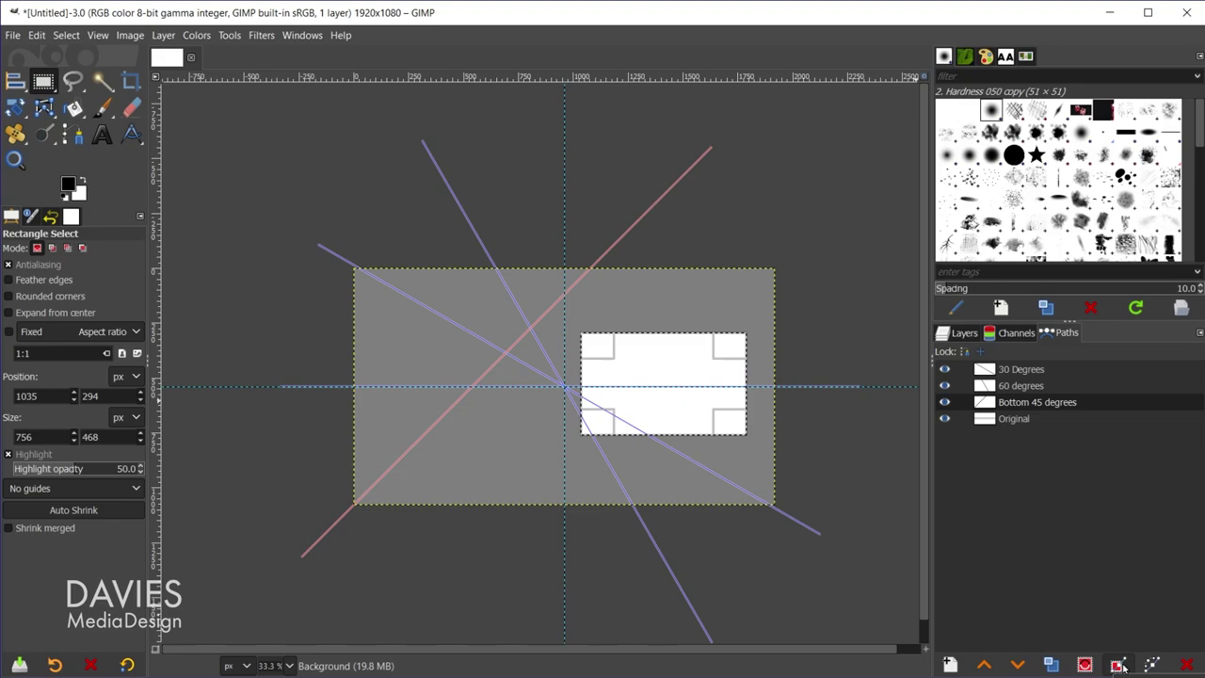
left_click(1120, 665)
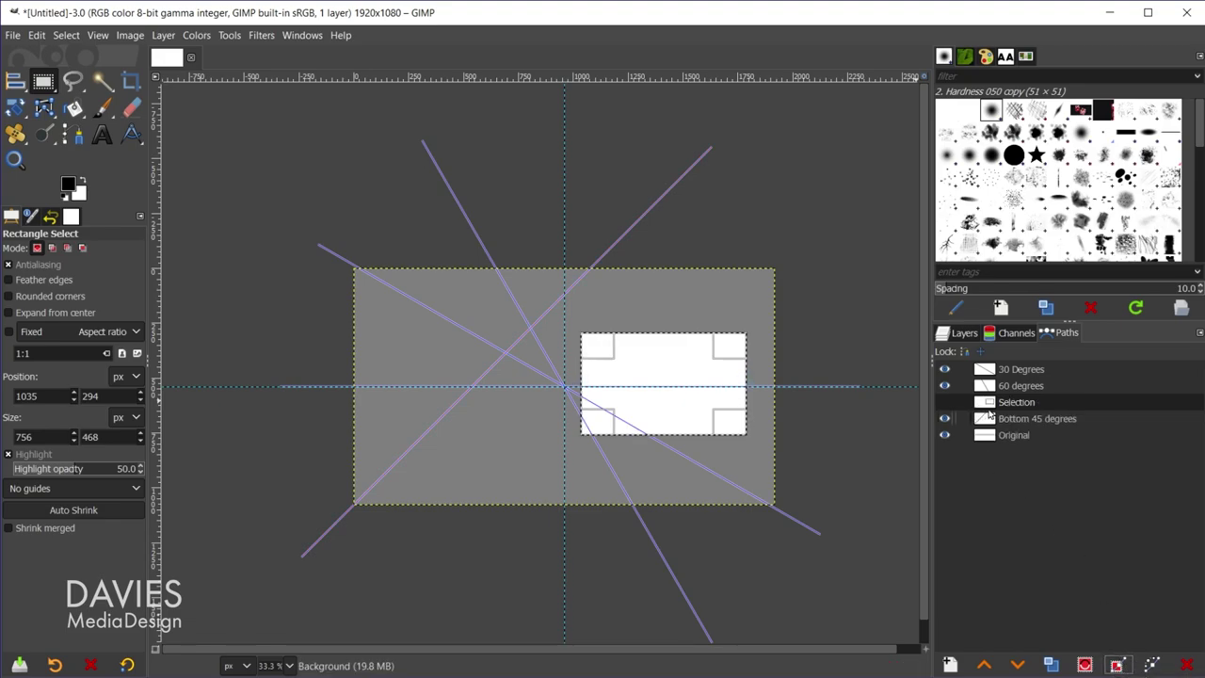
left_click(945, 402)
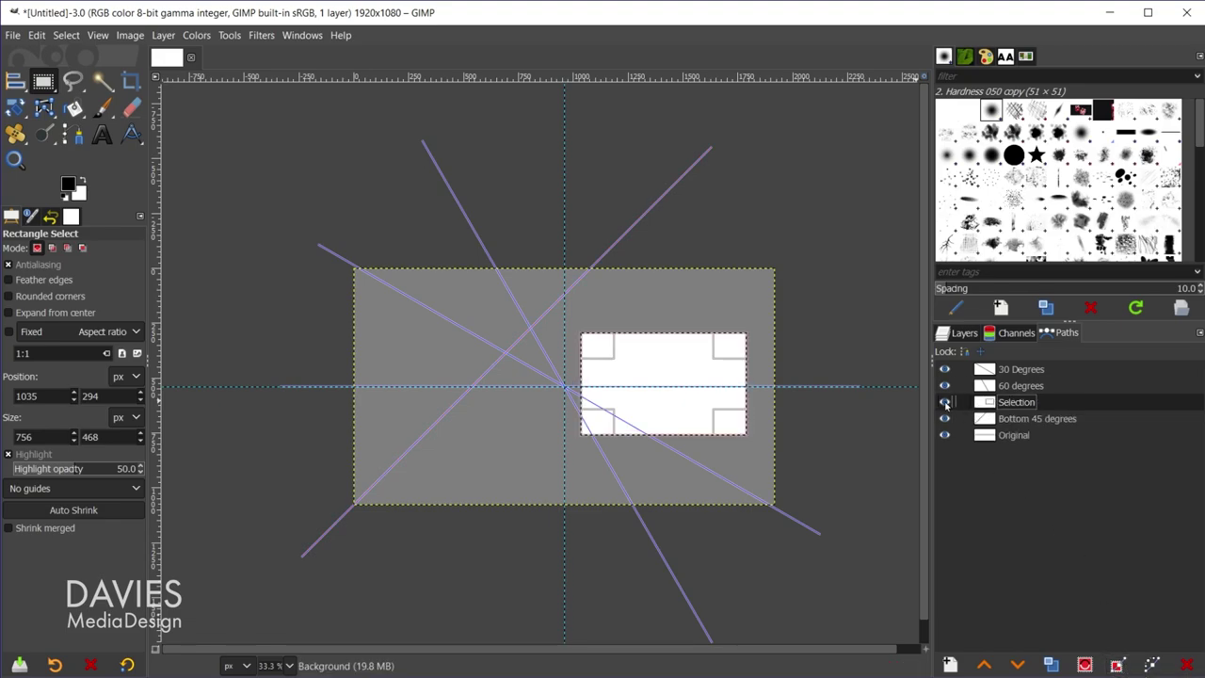
left_click(711, 378)
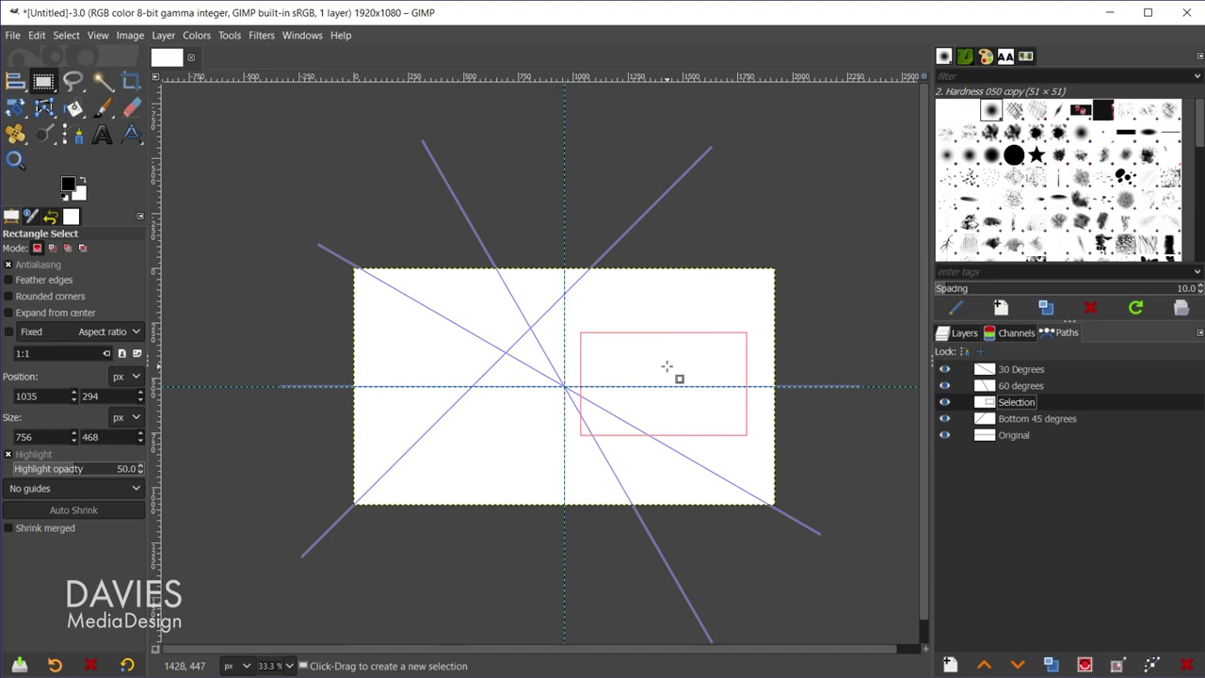
left_click(97, 35)
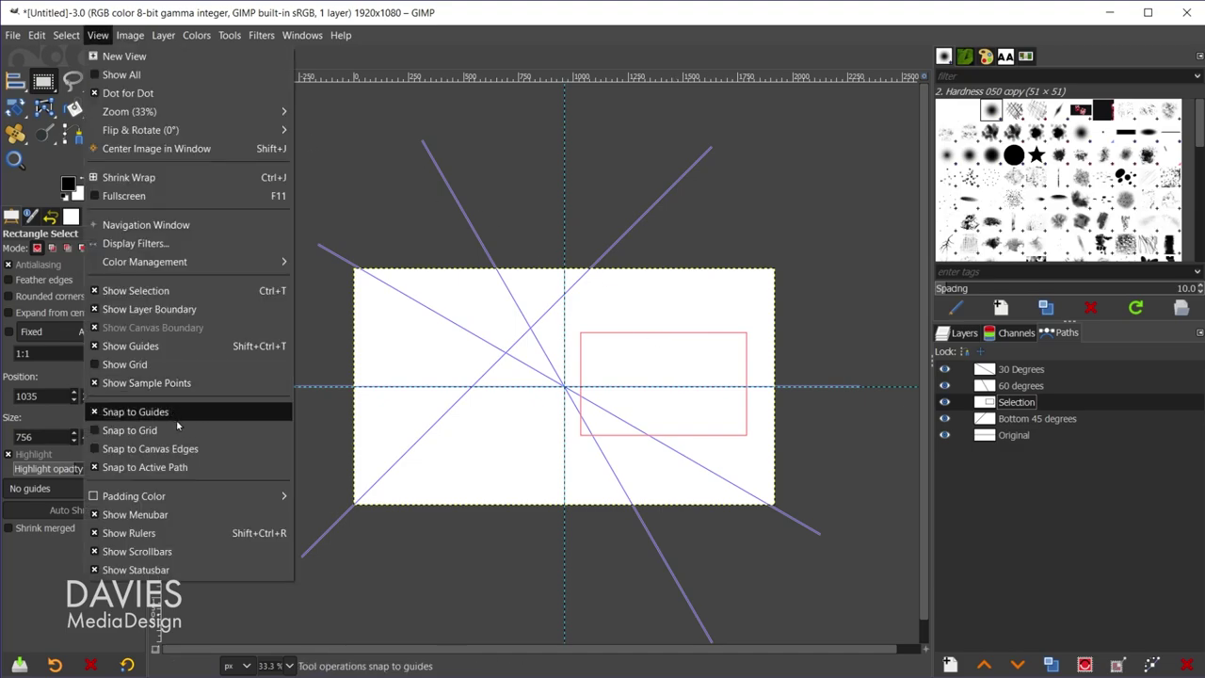
left_click(436, 51)
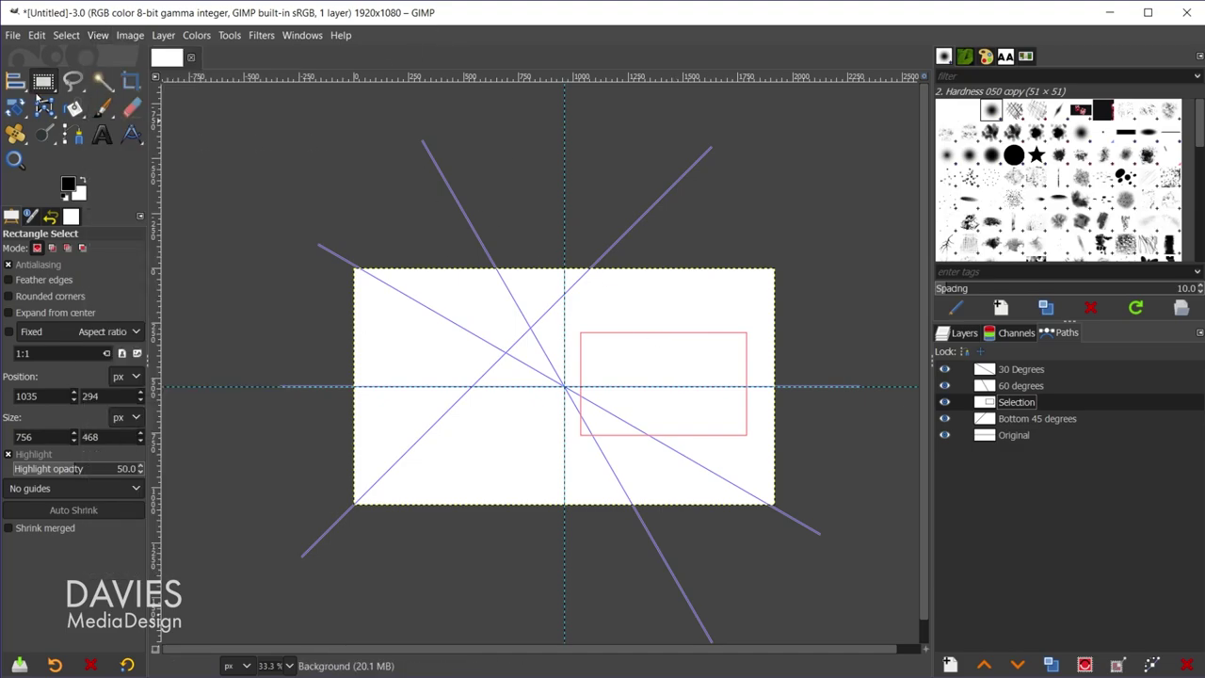
left_click_drag(43, 81, 94, 110)
left_click_drag(424, 326, 540, 437)
left_click_drag(511, 369, 779, 355)
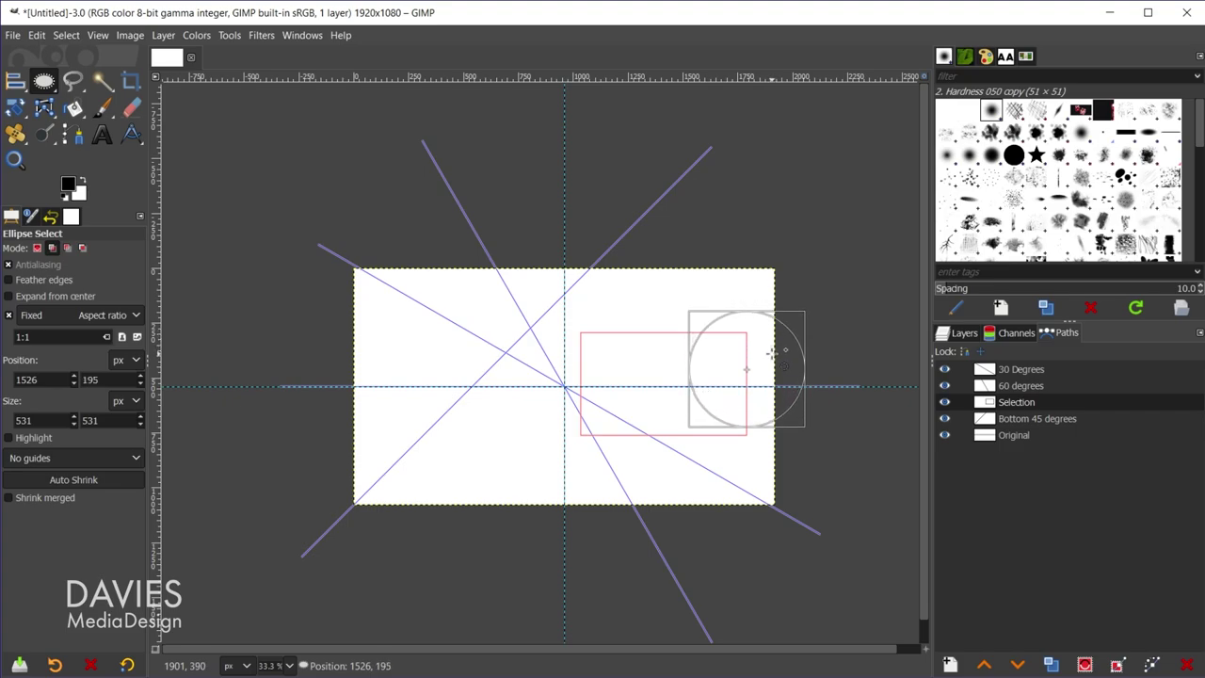
left_click(736, 521)
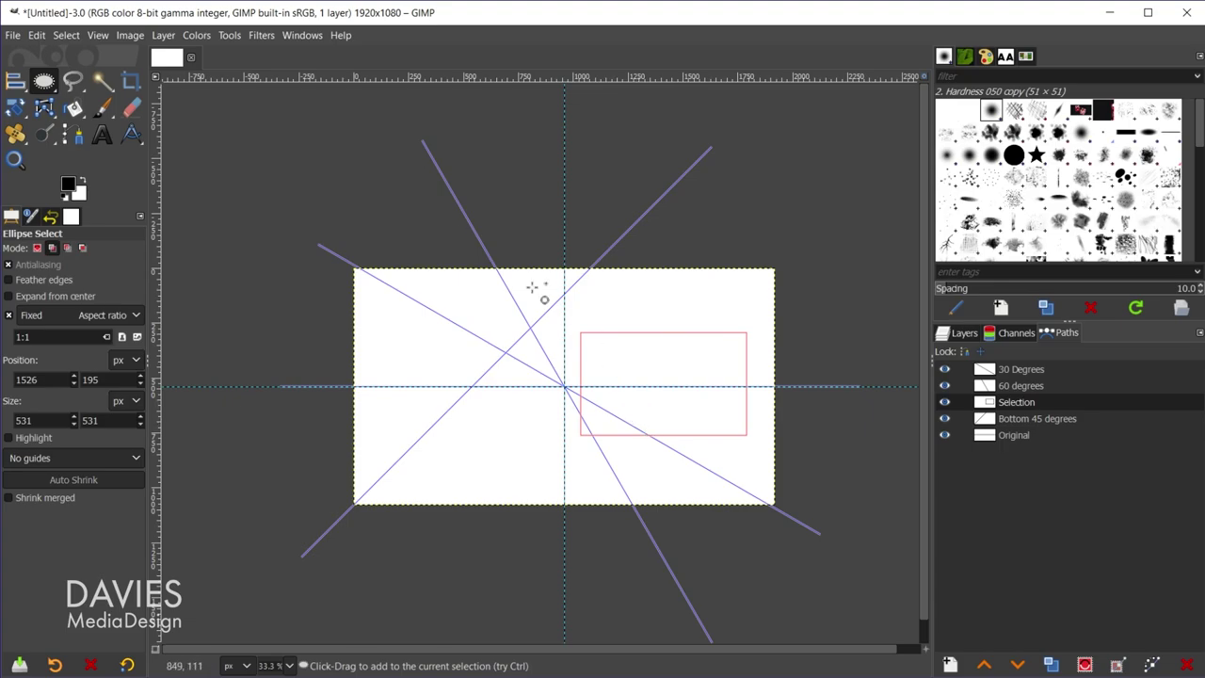
Convert a freehand loop in the left half into the visible path 'Selection #1', then deselect
left_click(71, 82)
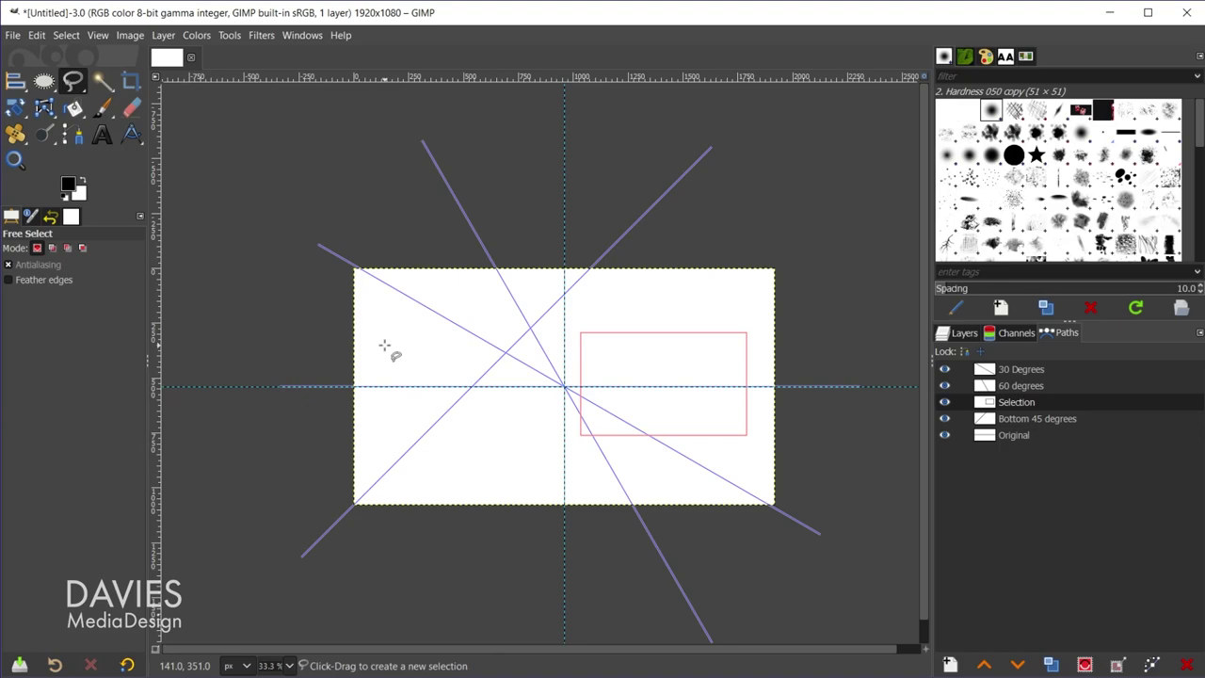
mouse_move(396, 414)
left_mouse_down()
mouse_move(381, 381)
mouse_move(449, 347)
mouse_move(541, 443)
mouse_move(389, 427)
mouse_move(396, 417)
left_mouse_up()
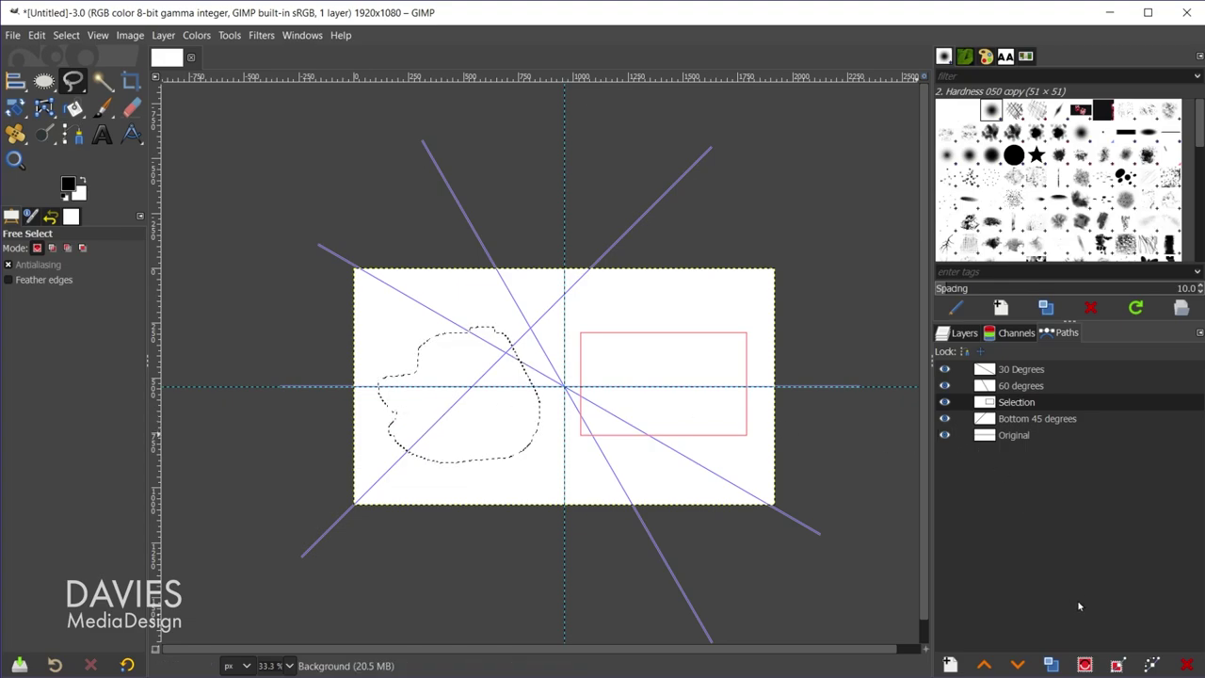
left_click(1119, 666)
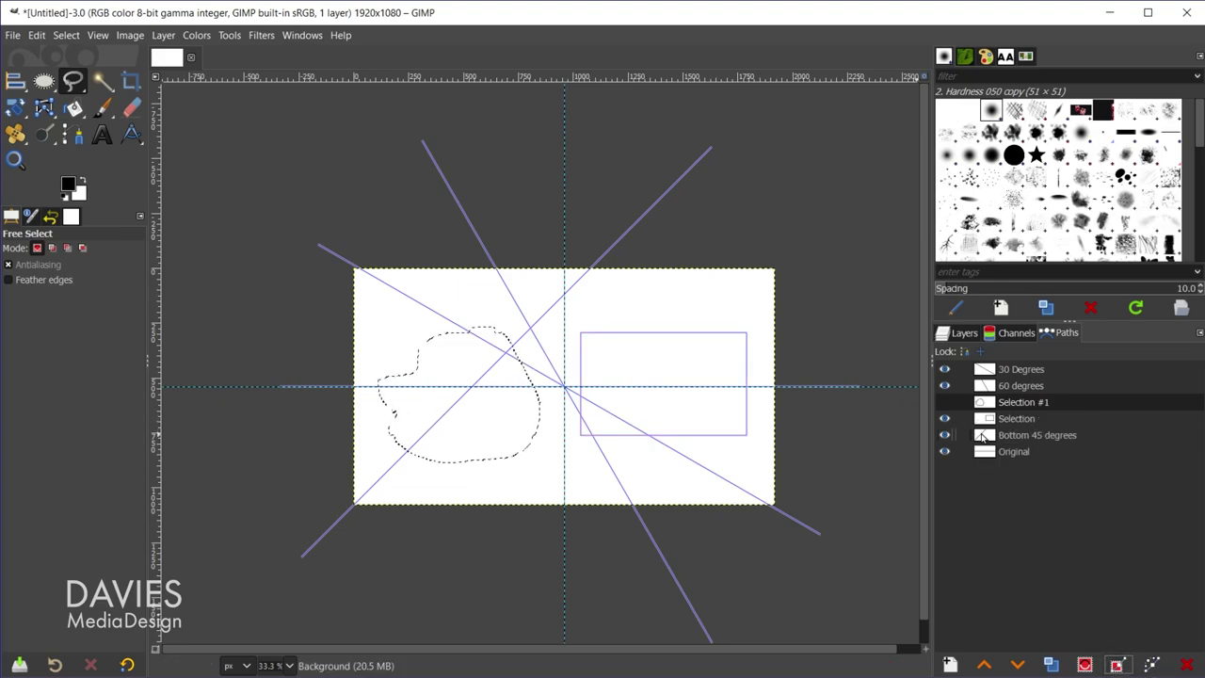
left_click(945, 402)
key("ctrl+shift+a")
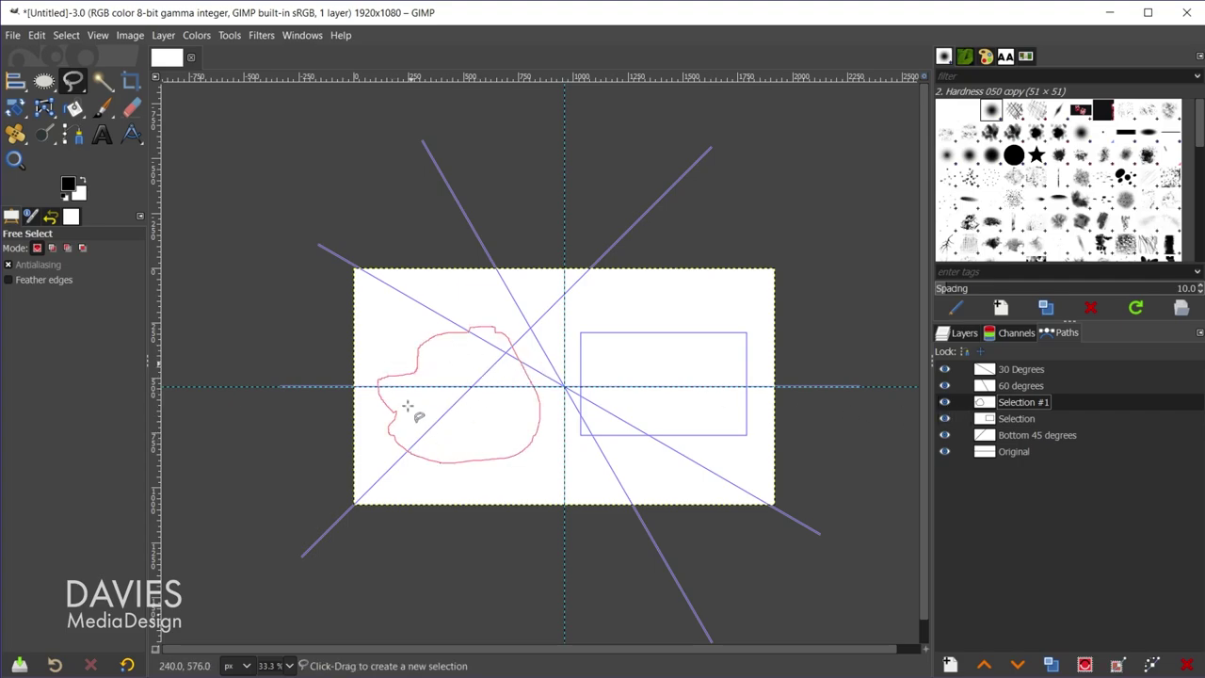
Draw a 711×711 px circular selection with Ellipse Select
left_click(44, 81)
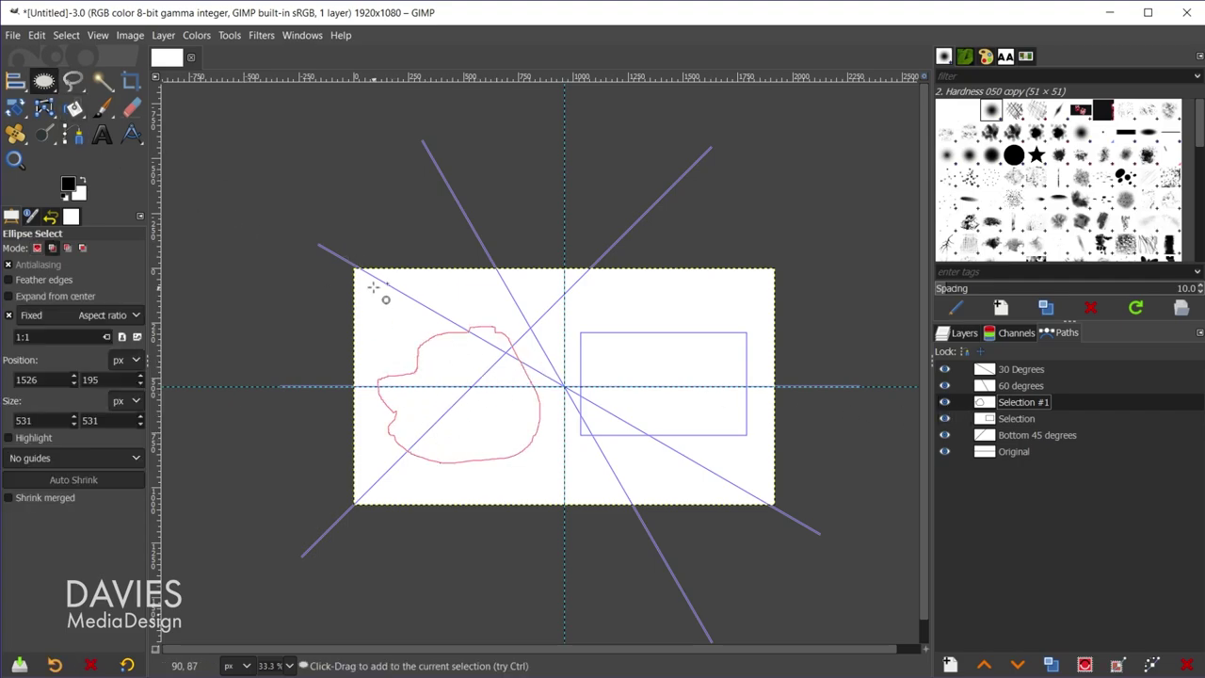
left_click_drag(605, 324, 772, 478)
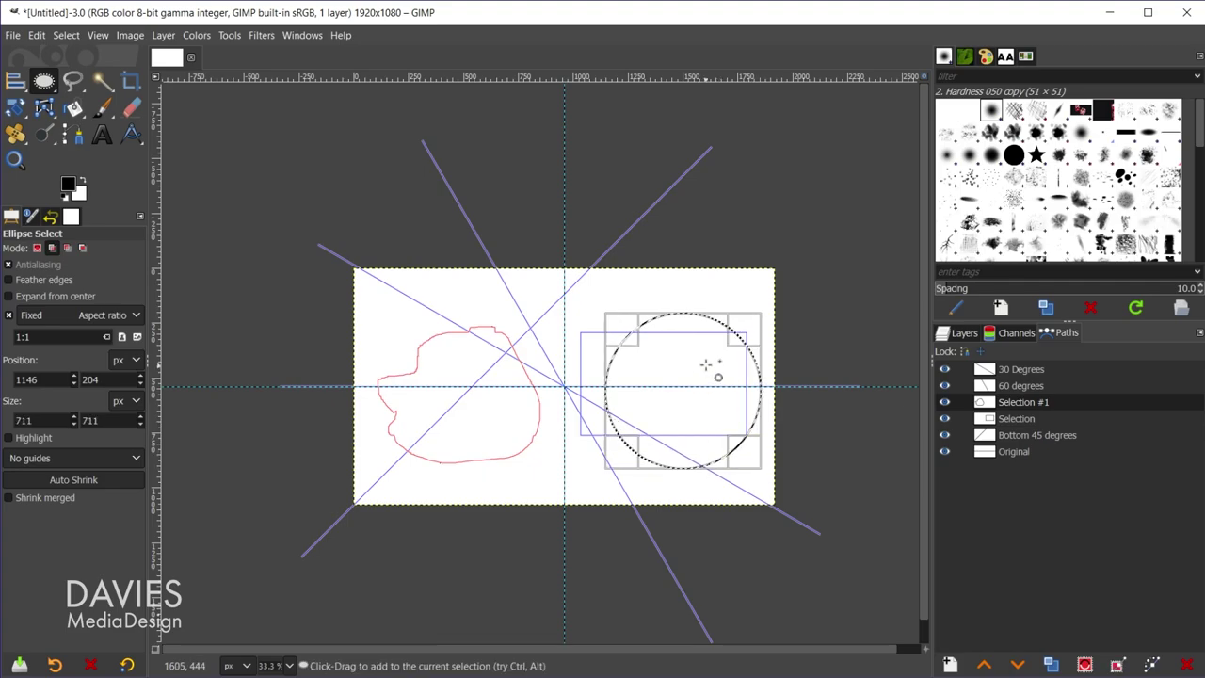